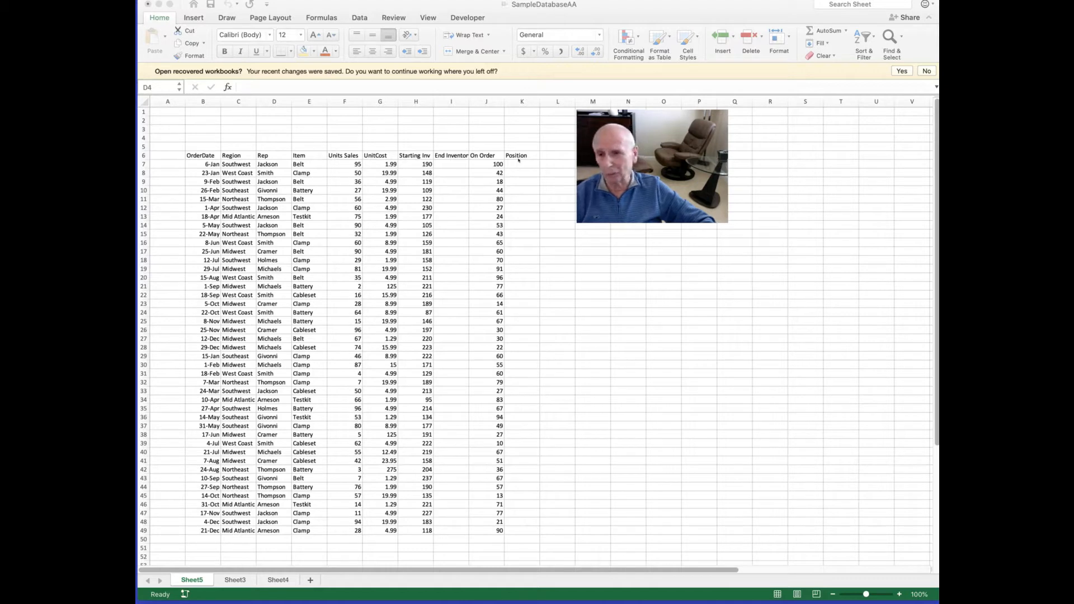
# Change the font of the whole data table, B6:K49 including headers, to Arial
pyautogui.scroll(-1, 518, 160)
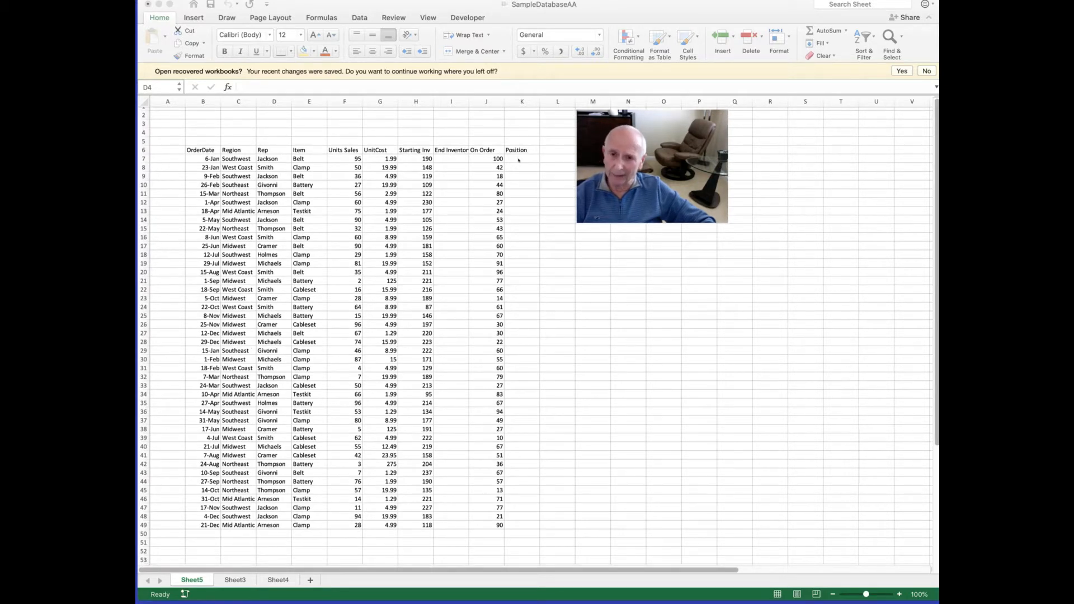
pyautogui.scroll(-1, 517, 160)
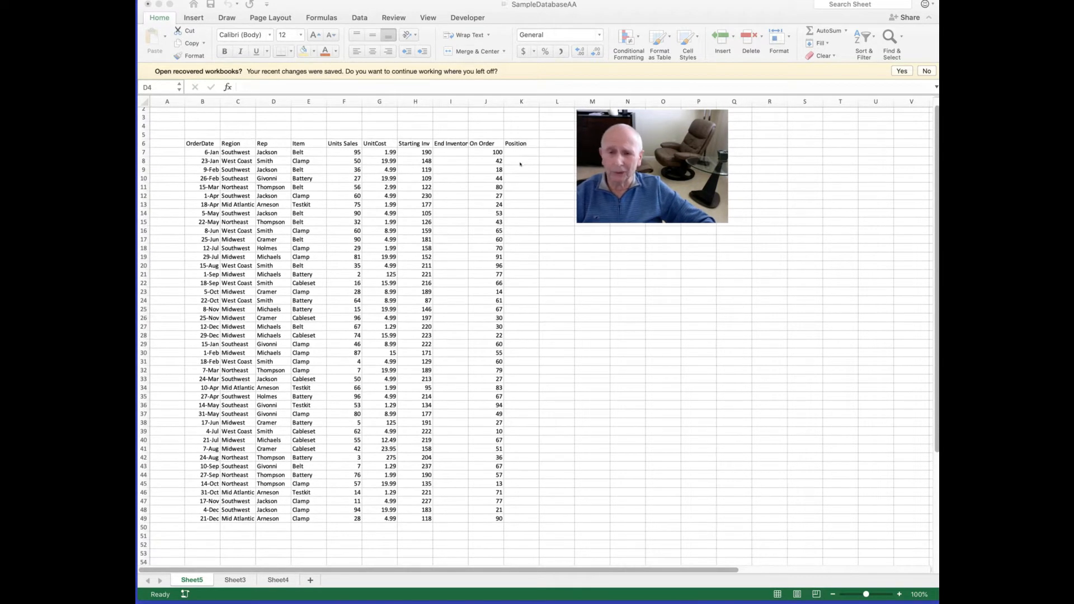
pyautogui.scroll(1, 537, 218)
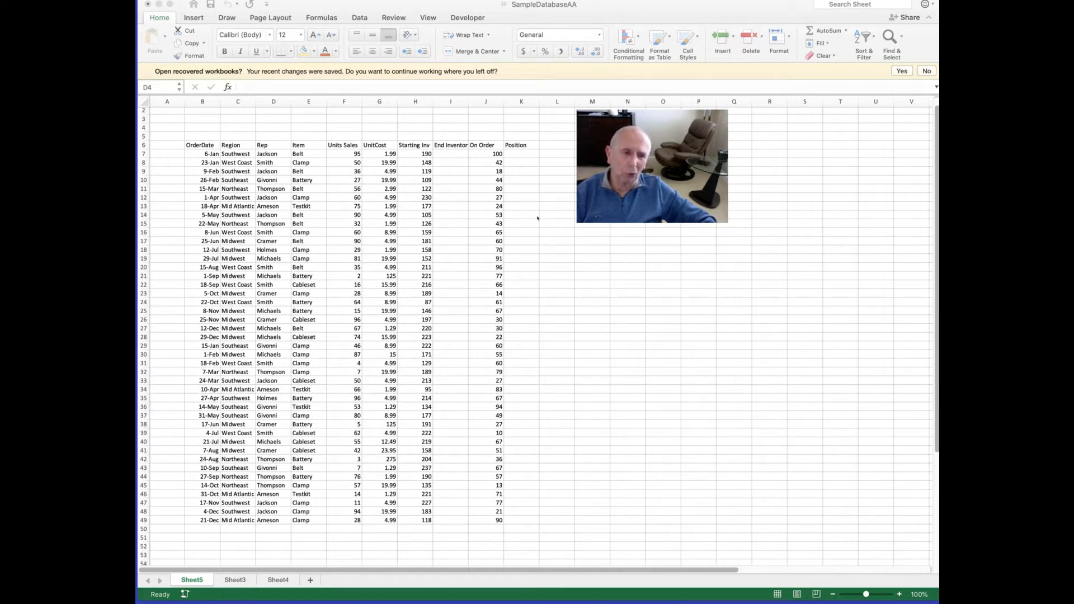
pyautogui.scroll(-1, 538, 218)
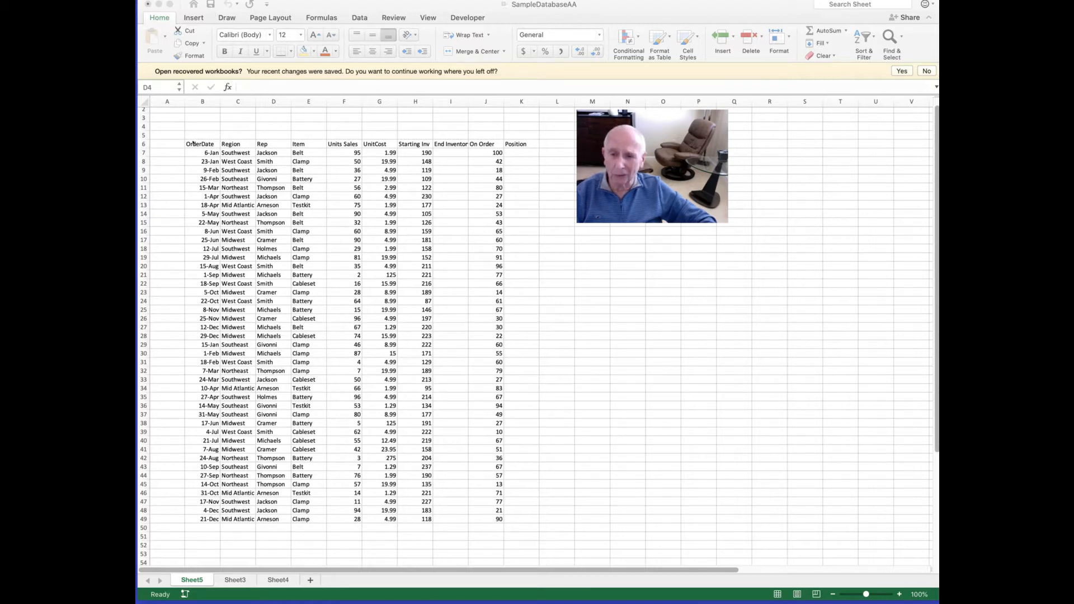
pyautogui.moveTo(192, 143); pyautogui.dragTo(524, 516)
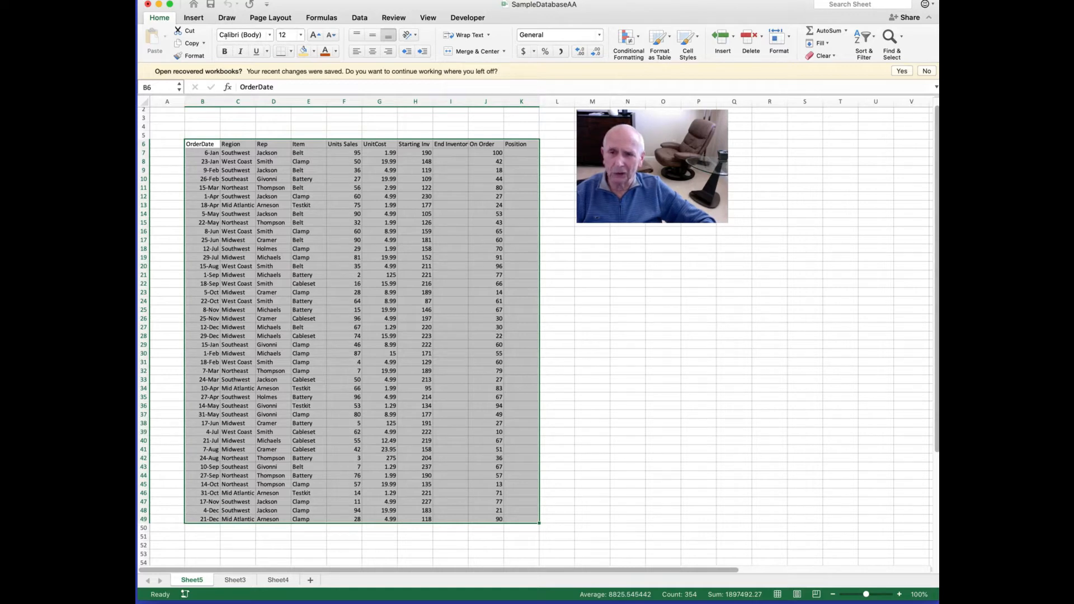
pyautogui.click(268, 35)
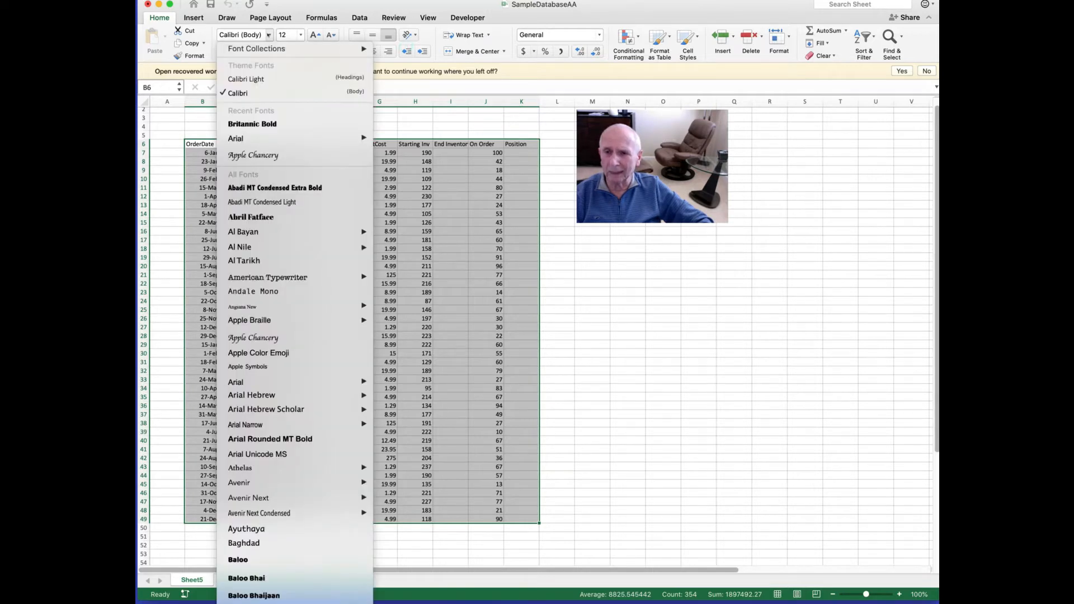
pyautogui.moveTo(269, 48)
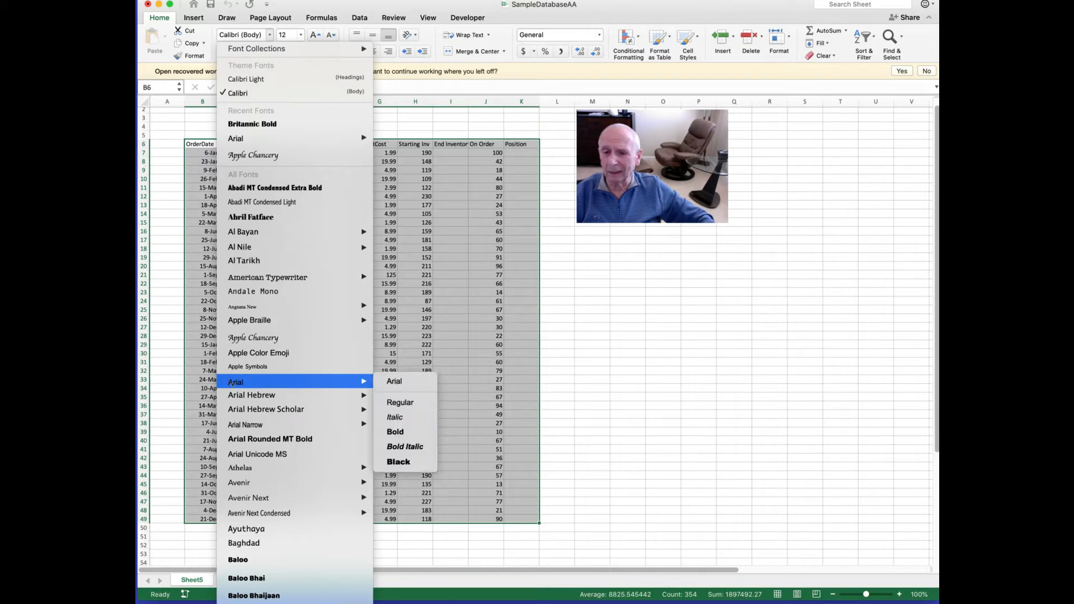
pyautogui.click(232, 384)
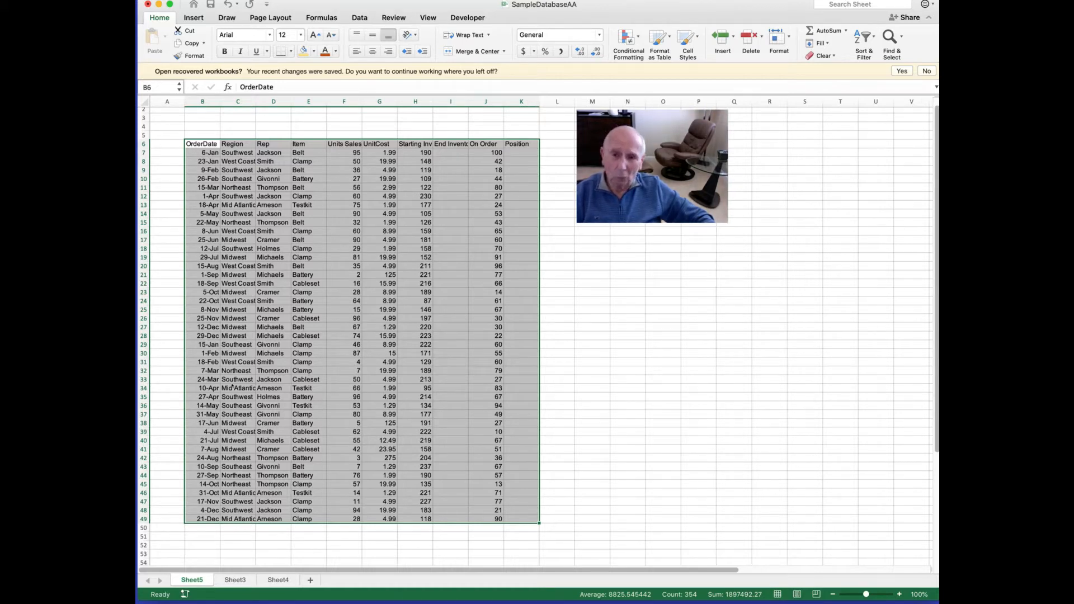
# Set the font size of the data table B6:K49 to 18
pyautogui.scroll(1, 356, 110)
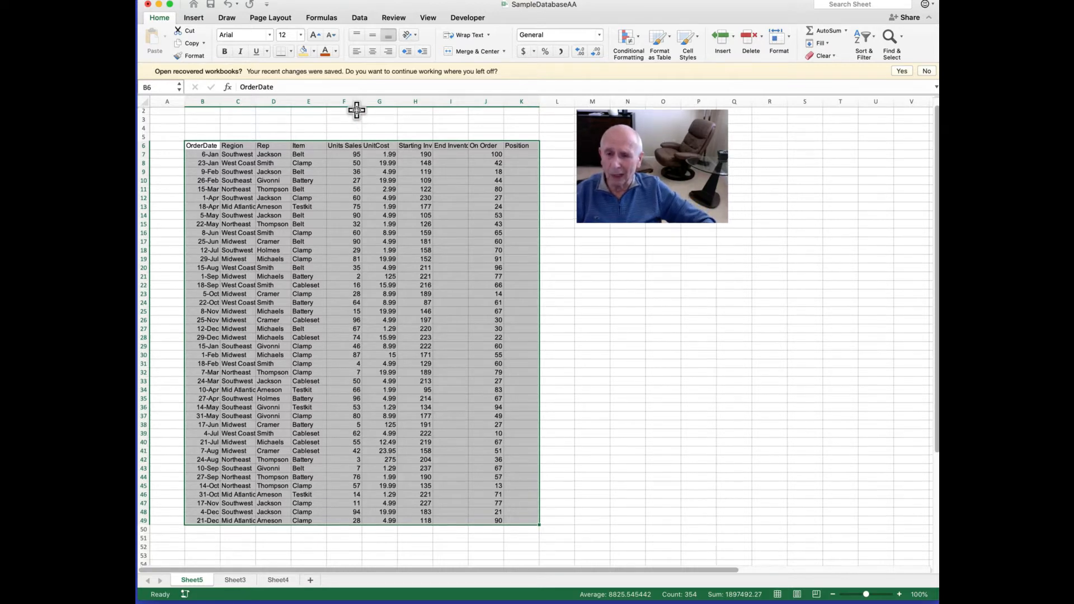
pyautogui.scroll(-1, 356, 110)
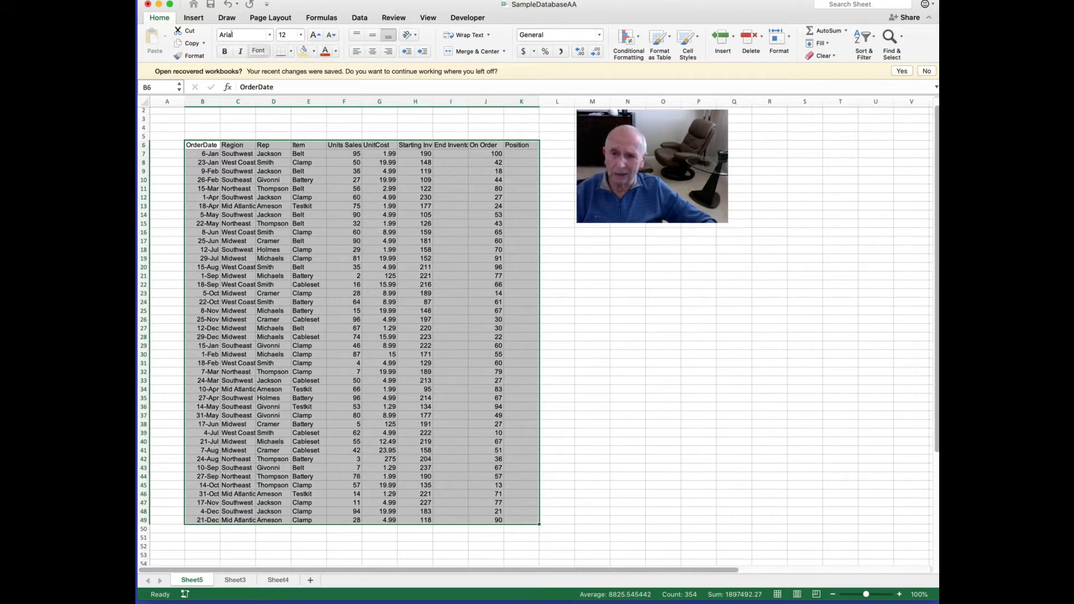
pyautogui.click(300, 36)
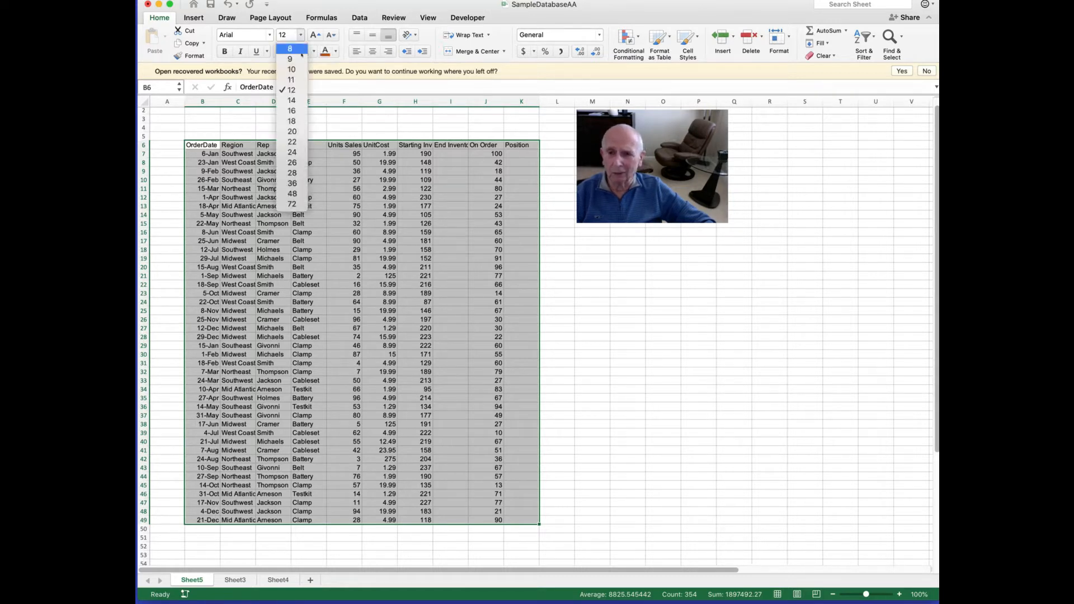
pyautogui.click(290, 122)
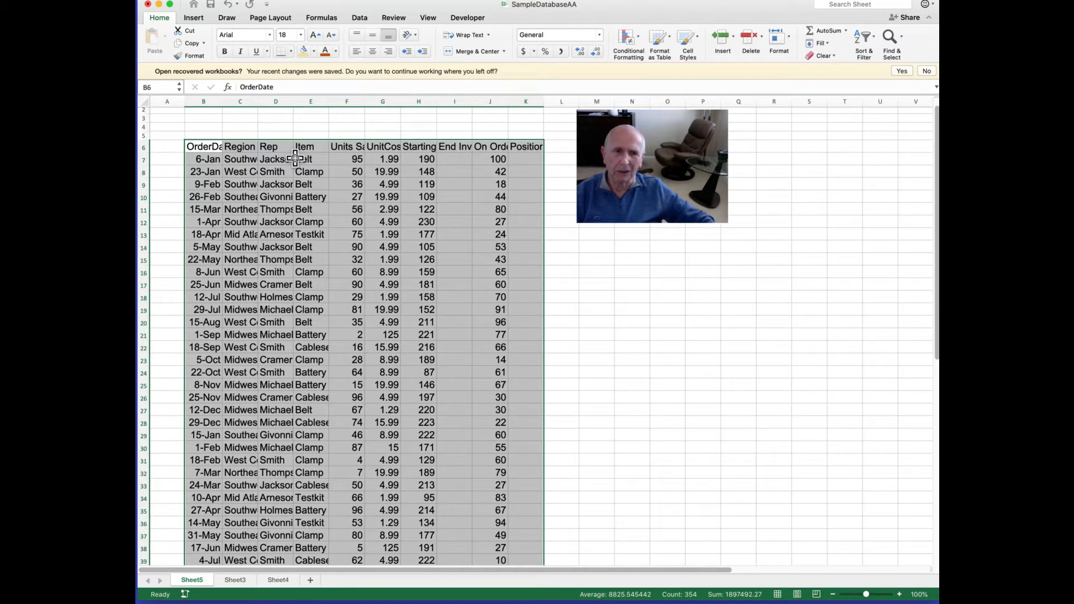
# Set the column width of the table's columns B through K to 16
pyautogui.click(787, 37)
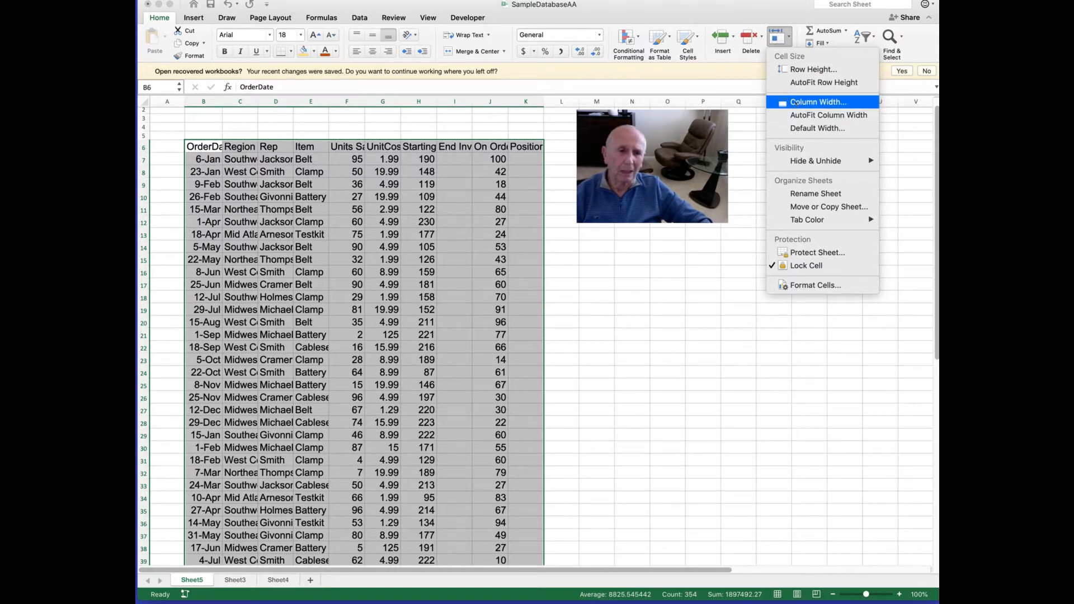
pyautogui.click(793, 104)
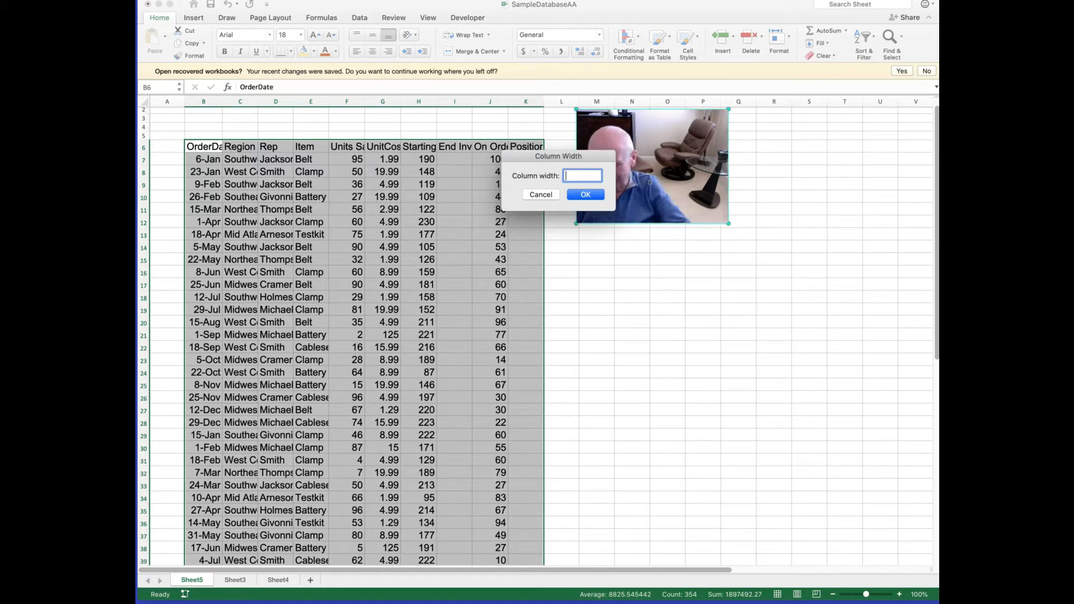
pyautogui.write('16')
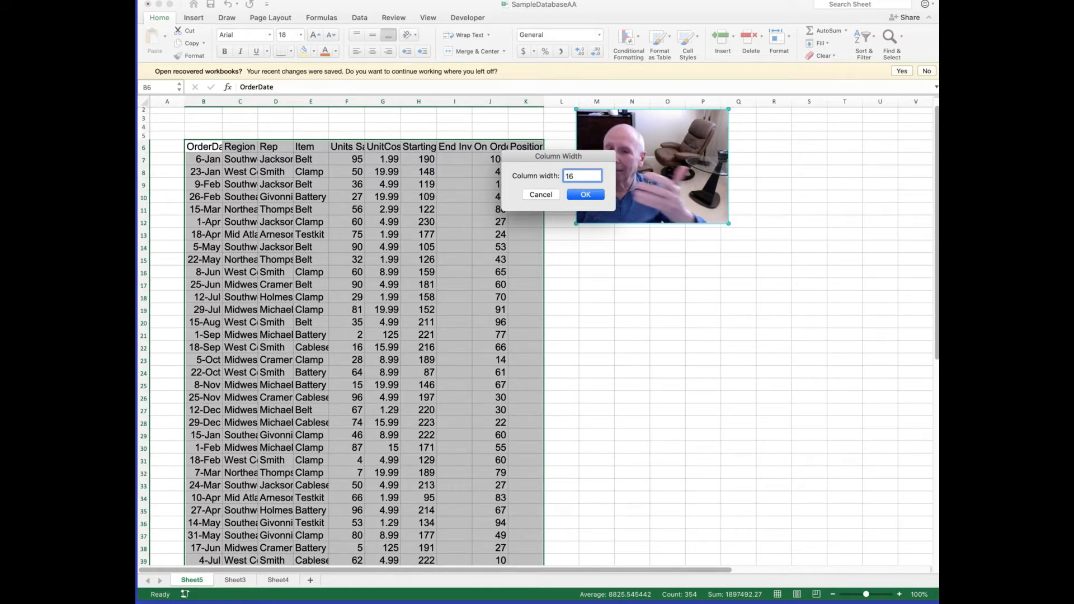
pyautogui.click(585, 194)
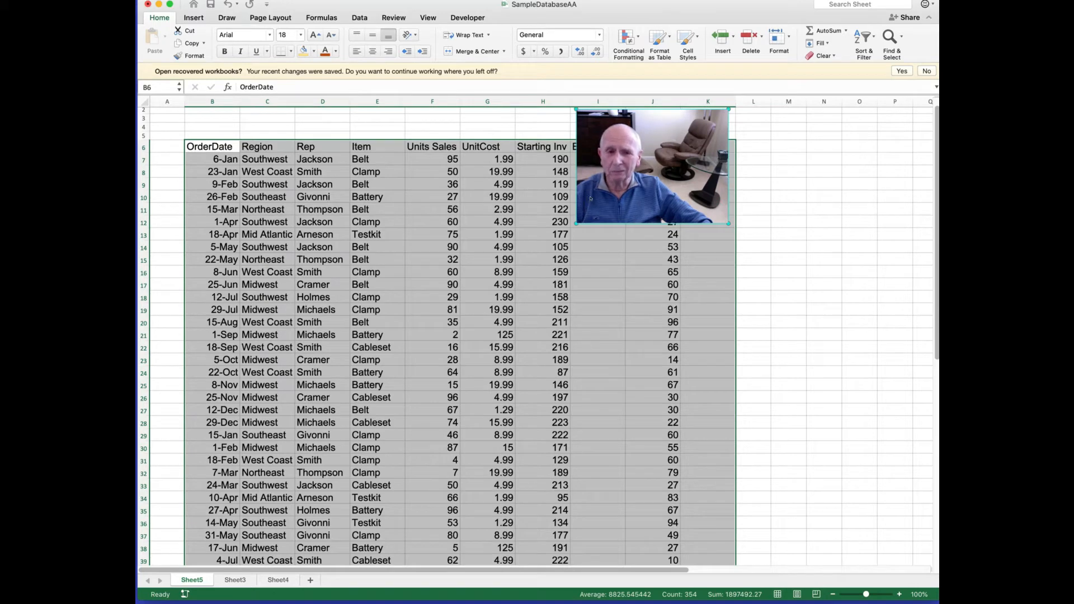
# Widen column I until its End Inventory header fits fully
pyautogui.click(597, 110)
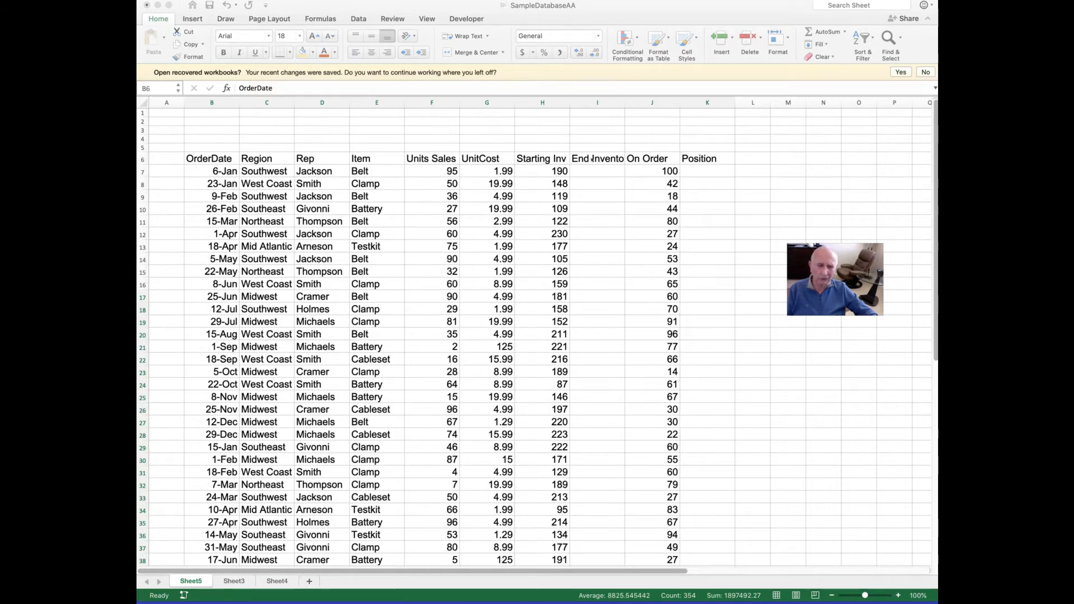
pyautogui.click(595, 102)
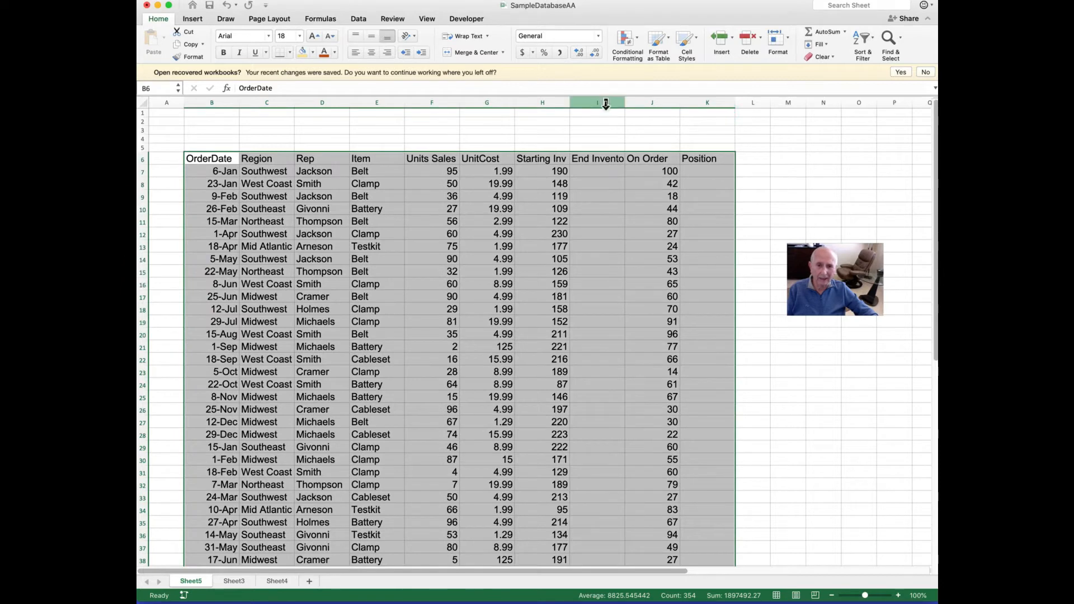
pyautogui.click(606, 104)
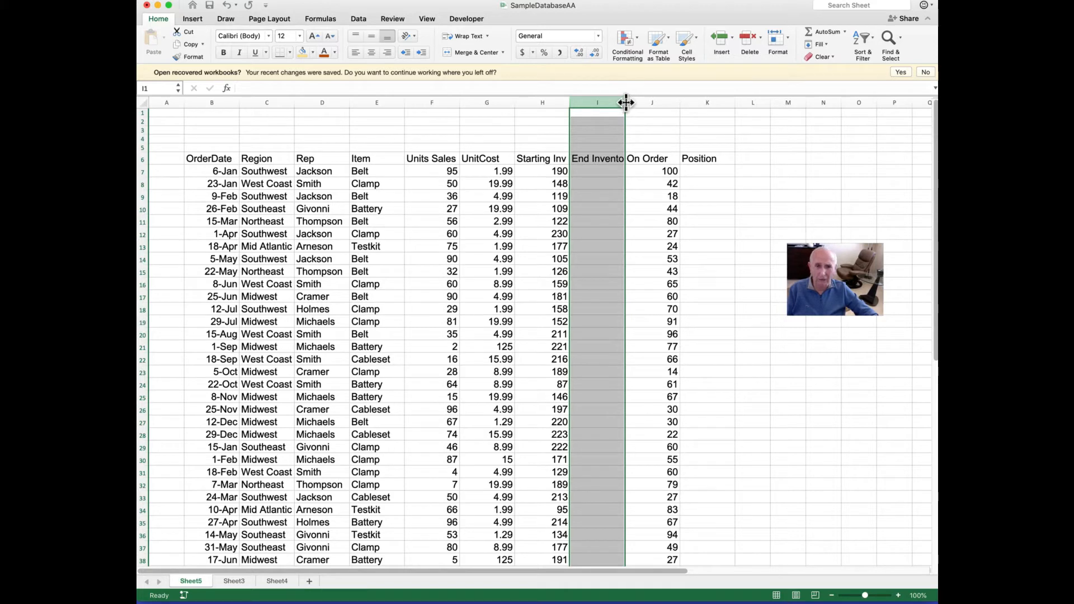
pyautogui.moveTo(626, 102); pyautogui.dragTo(641, 102)
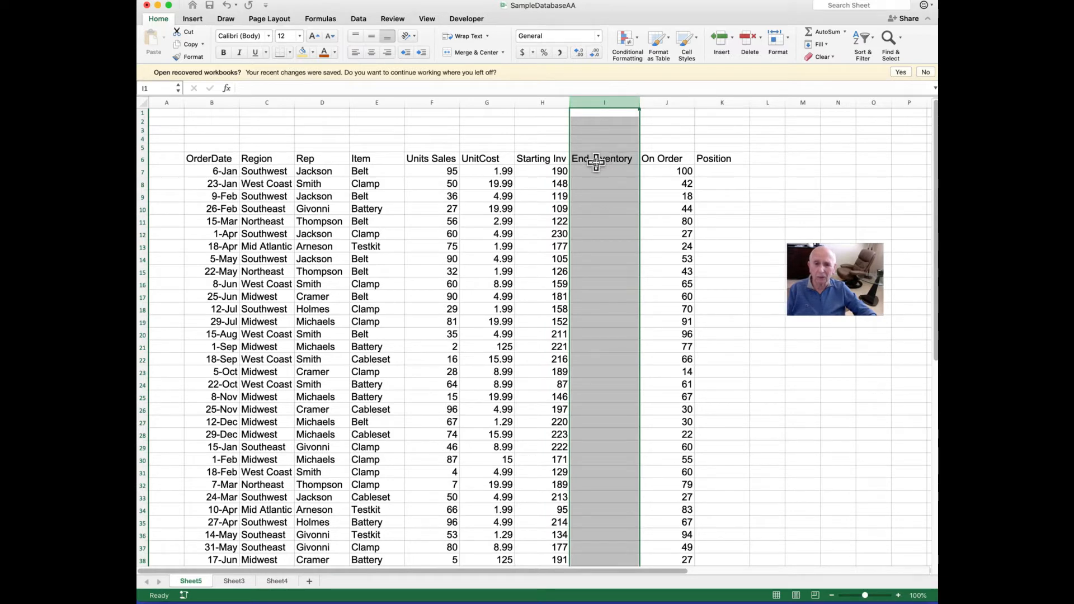
# Widen the Starting Inv column H and the Region column C slightly to give their contents more room
pyautogui.click(541, 103)
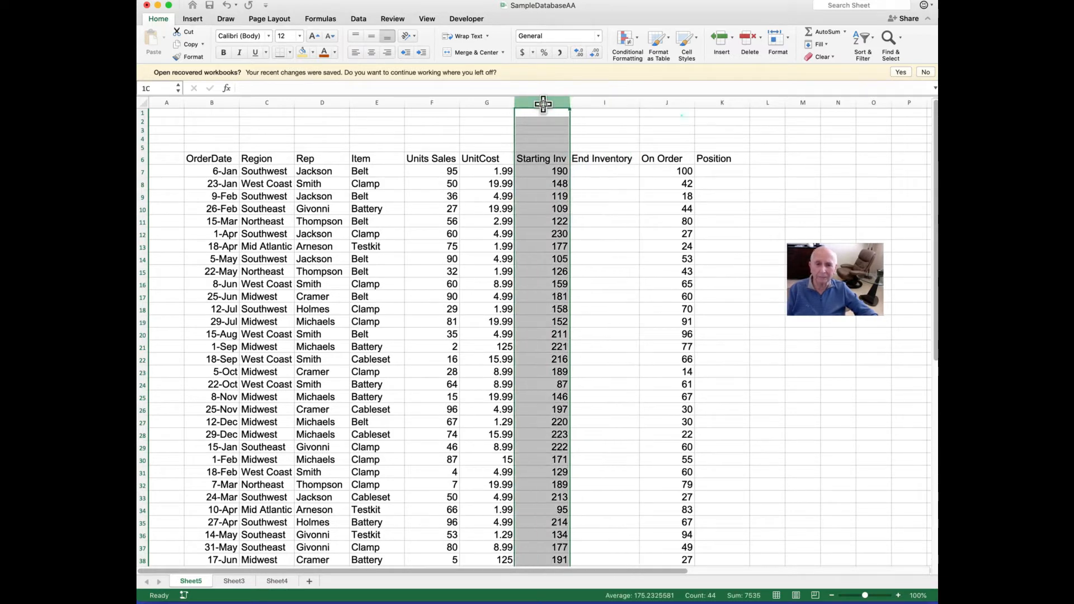
pyautogui.moveTo(572, 103); pyautogui.dragTo(582, 102)
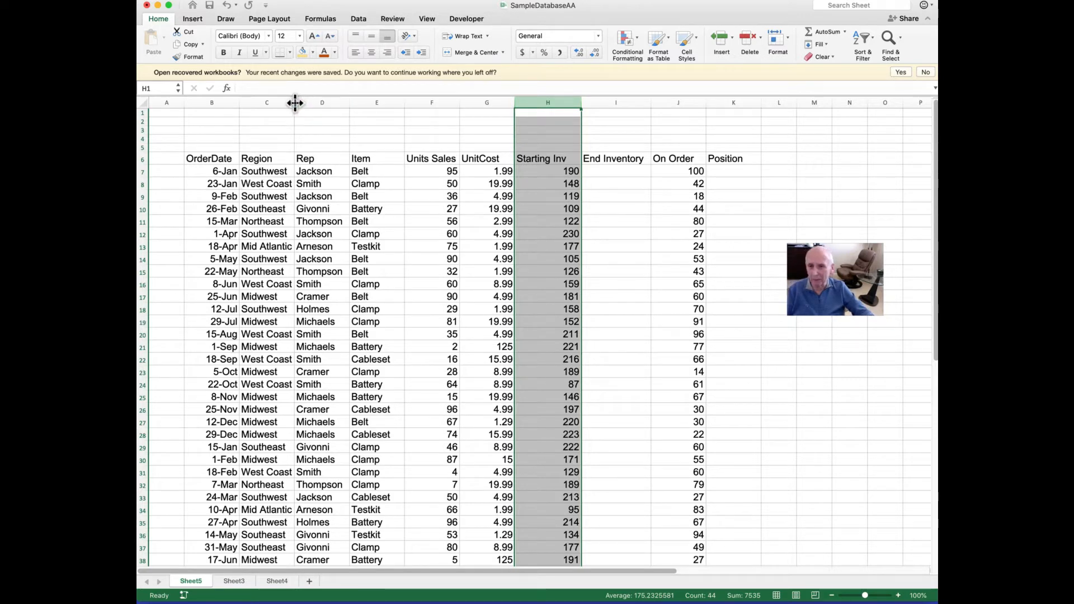
pyautogui.moveTo(294, 103); pyautogui.dragTo(306, 103)
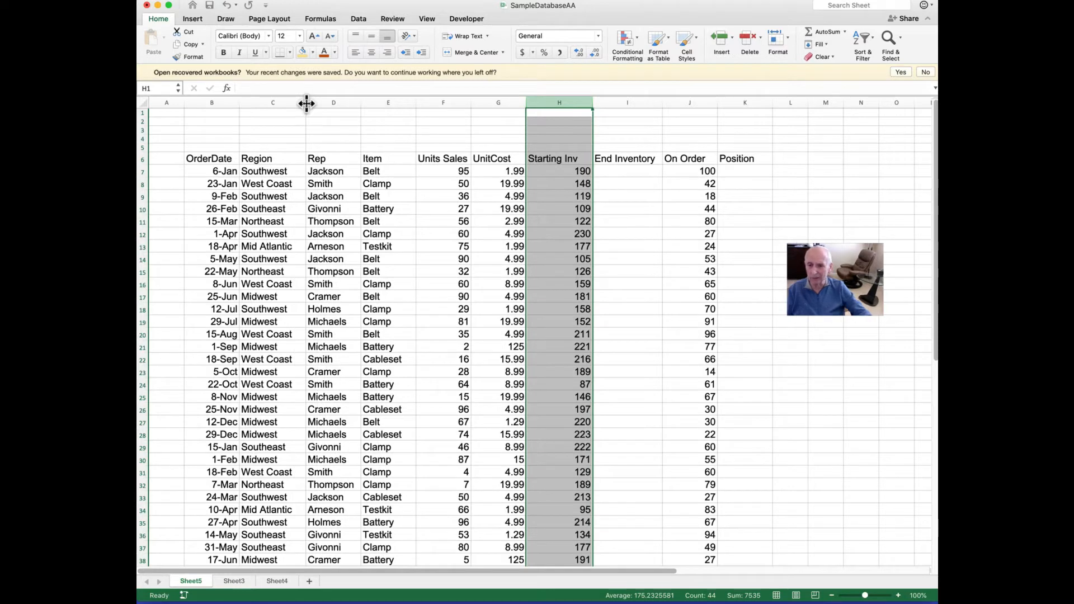
pyautogui.click(385, 140)
# Set the row height of the whole data table, B6:K49 including the header row, to 35
pyautogui.scroll(-1, 385, 140)
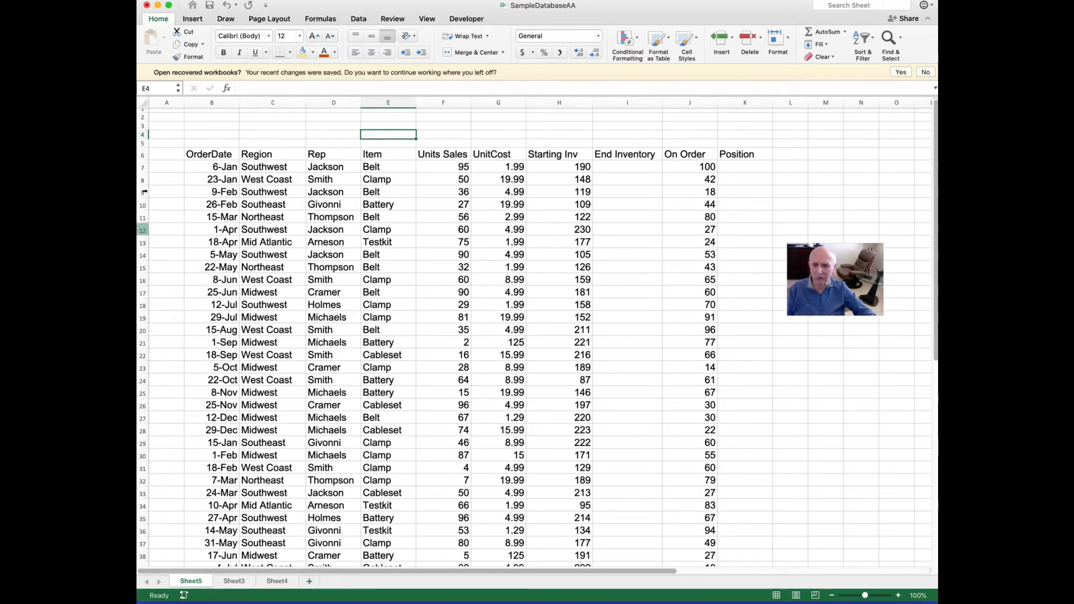
pyautogui.moveTo(192, 153); pyautogui.dragTo(725, 166)
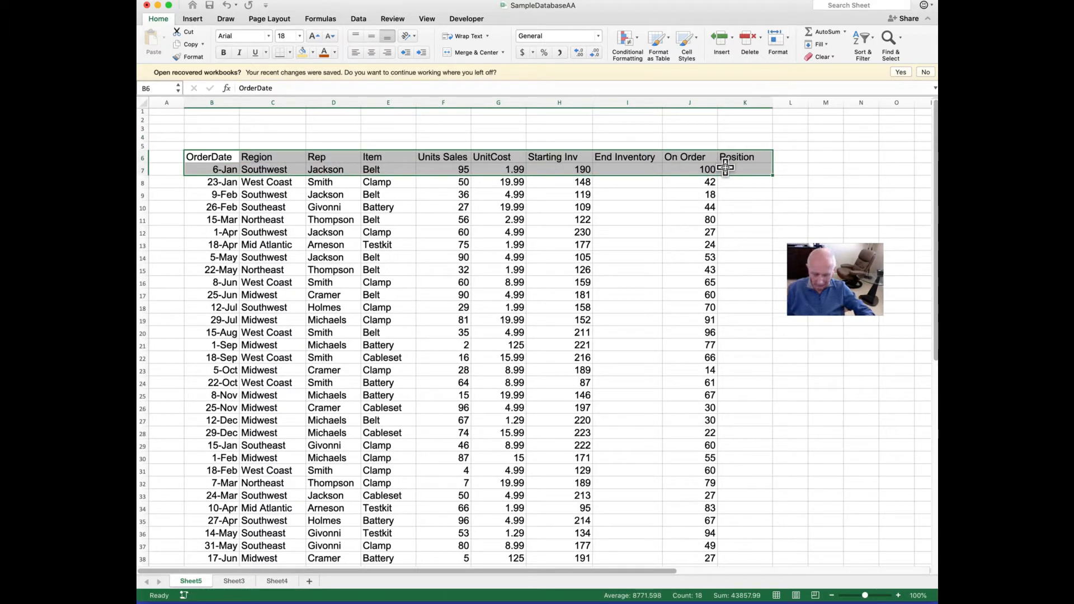
pyautogui.hotkey('shift', 'Down')
pyautogui.hotkey('shift', 'Down')
pyautogui.hotkey('shift', 'Down')
pyautogui.hotkey('shift', 'Down')
pyautogui.hotkey('shift', 'Down')
pyautogui.hotkey('shift', 'Down')
pyautogui.hotkey('shift', 'Down')
pyautogui.hotkey('shift', 'Down')
pyautogui.hotkey('shift', 'Down')
pyautogui.hotkey('shift', 'Down')
pyautogui.hotkey('shift', 'Down')
pyautogui.hotkey('shift', 'Down')
pyautogui.hotkey('shift', 'Down')
pyautogui.hotkey('shift', 'Down')
pyautogui.hotkey('shift', 'Down')
pyautogui.hotkey('shift', 'Down')
pyautogui.hotkey('shift', 'Down')
pyautogui.hotkey('shift', 'Down')
pyautogui.hotkey('shift', 'Down')
pyautogui.hotkey('shift', 'Down')
pyautogui.hotkey('shift', 'Down')
pyautogui.hotkey('shift', 'Down')
pyautogui.hotkey('shift', 'Down')
pyautogui.hotkey('shift', 'Down')
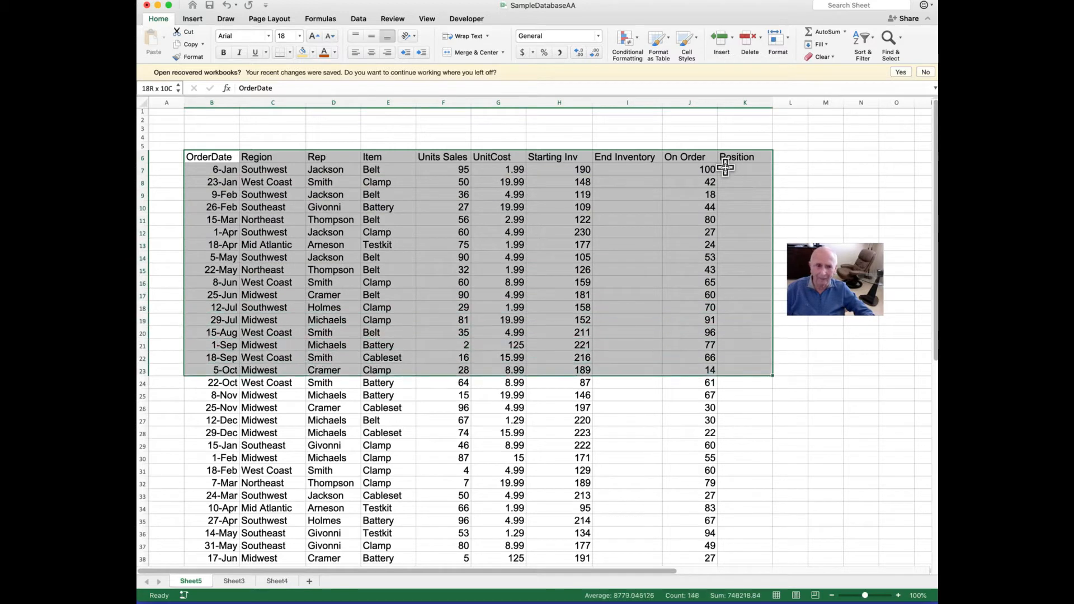
pyautogui.hotkey('shift', 'Down')
pyautogui.hotkey('shift', 'Down')
pyautogui.hotkey('shift', 'Down')
pyautogui.hotkey('shift', 'Down')
pyautogui.hotkey('shift', 'Down')
pyautogui.hotkey('shift', 'Down')
pyautogui.hotkey('shift', 'Down')
pyautogui.hotkey('shift', 'Down')
pyautogui.hotkey('shift', 'Down')
pyautogui.hotkey('shift', 'Down')
pyautogui.hotkey('shift', 'Down')
pyautogui.hotkey('shift', 'Down')
pyautogui.hotkey('shift', 'Down')
pyautogui.hotkey('shift', 'Down')
pyautogui.hotkey('shift', 'Down')
pyautogui.hotkey('shift', 'Down')
pyautogui.hotkey('shift', 'Down')
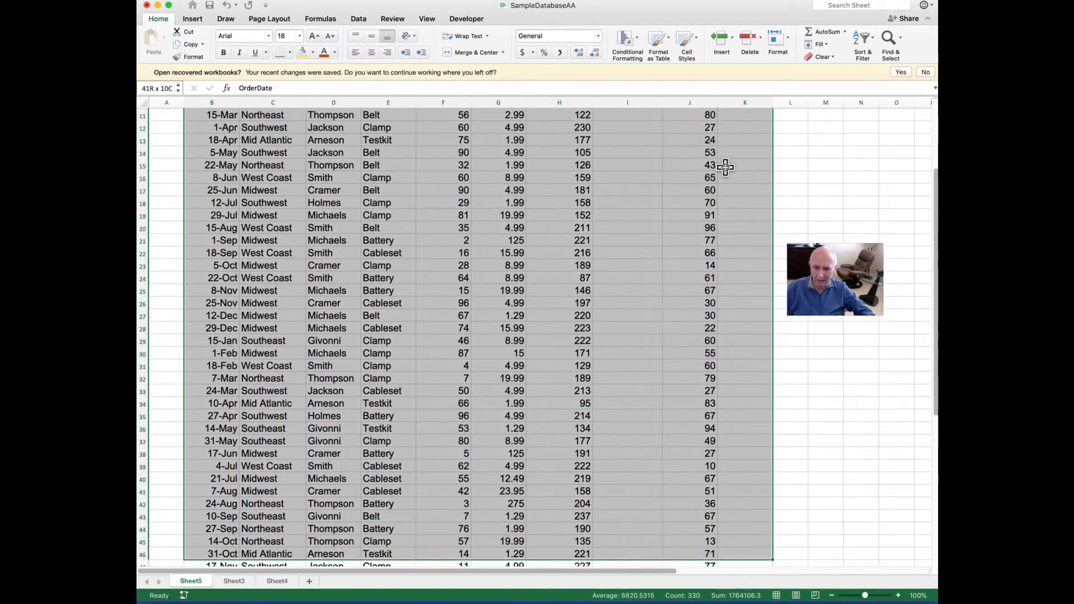
pyautogui.hotkey('shift', 'Up')
pyautogui.hotkey('shift', 'Up')
pyautogui.hotkey('shift', 'Up')
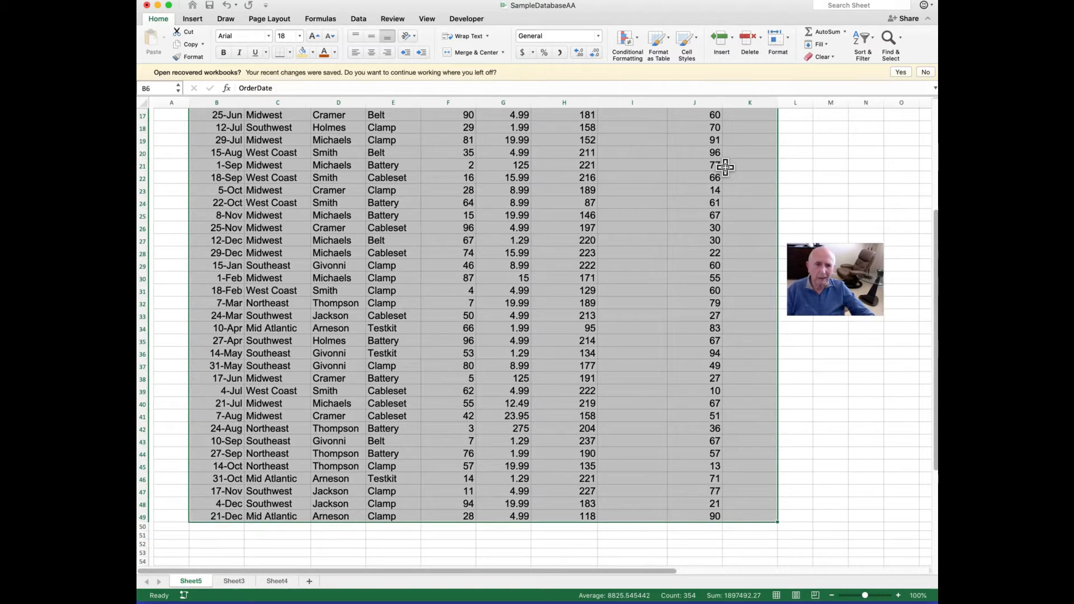
pyautogui.click(786, 38)
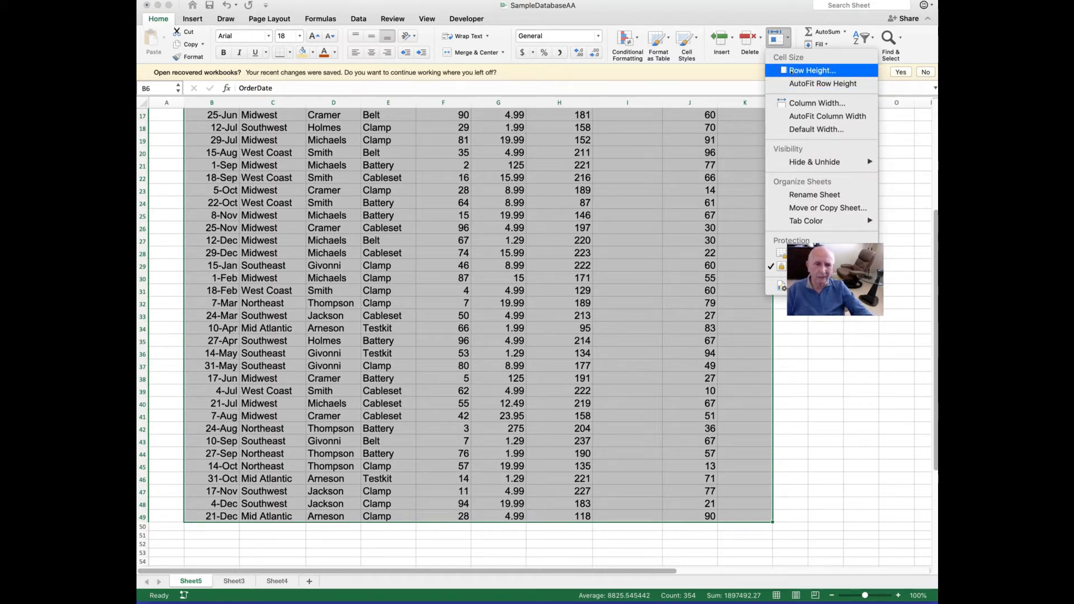
pyautogui.click(791, 71)
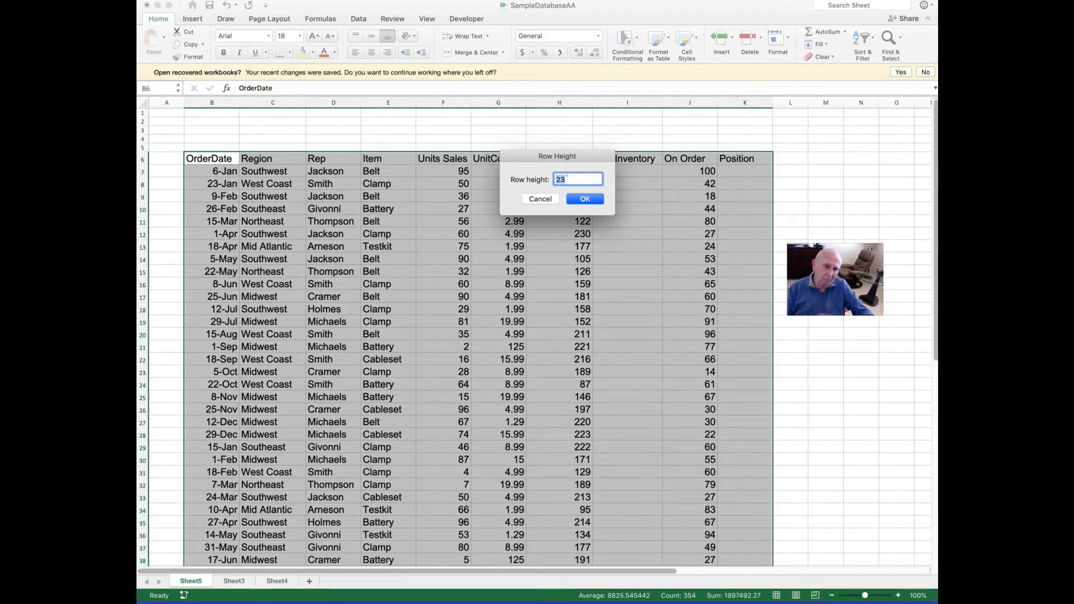
pyautogui.click(567, 175)
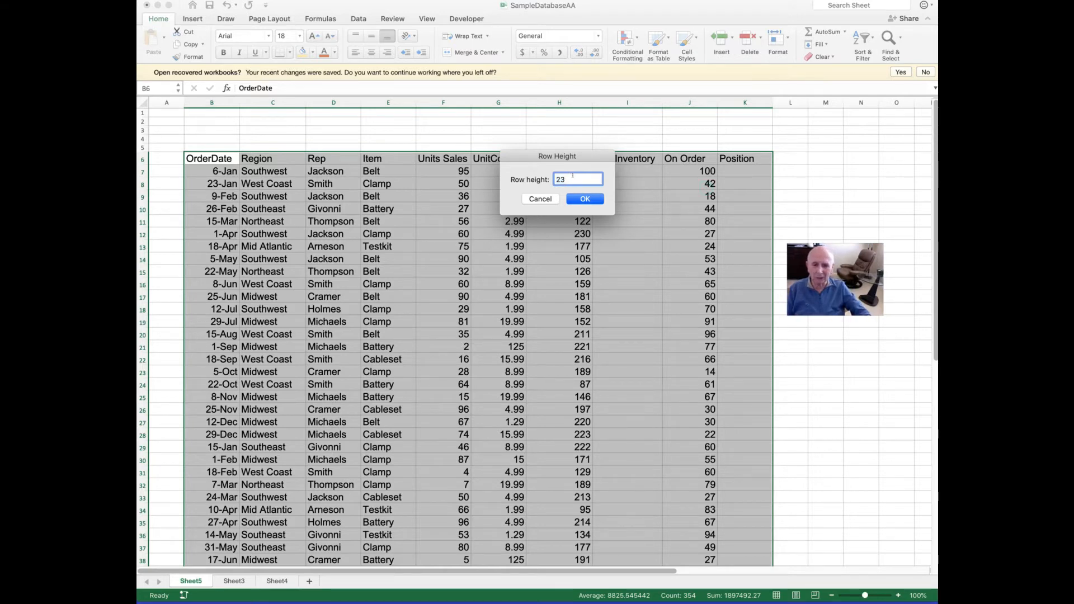
pyautogui.press('BackSpace')
pyautogui.press('BackSpace')
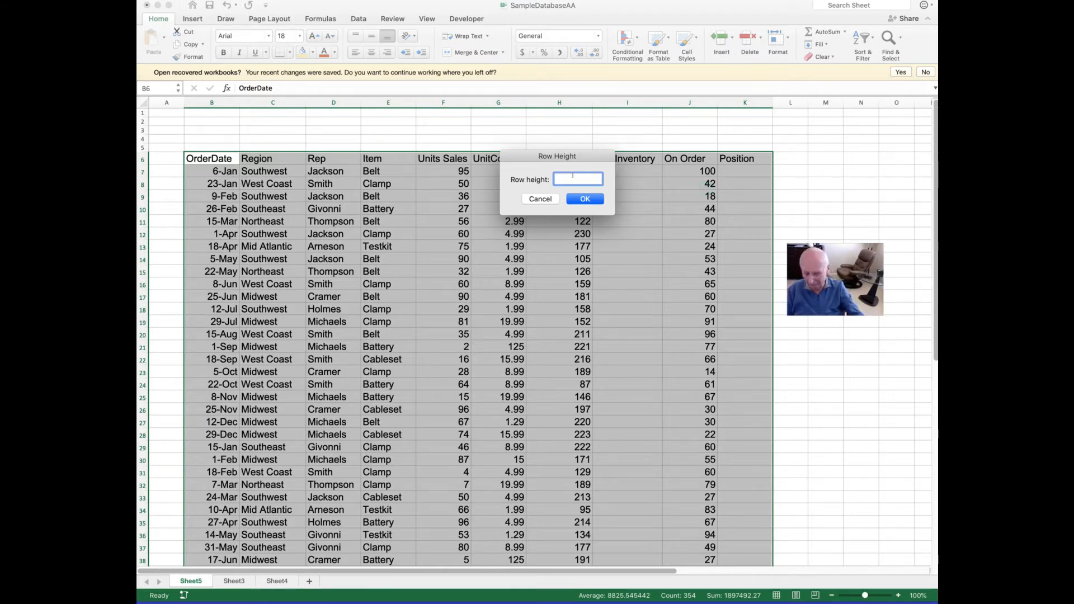
pyautogui.write('3')
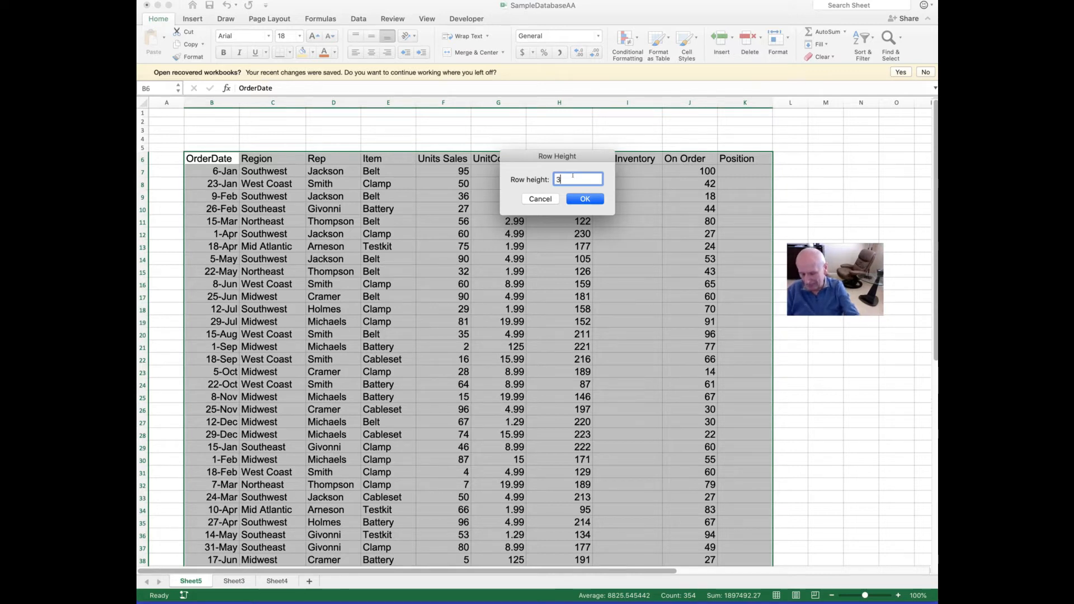
pyautogui.write('5')
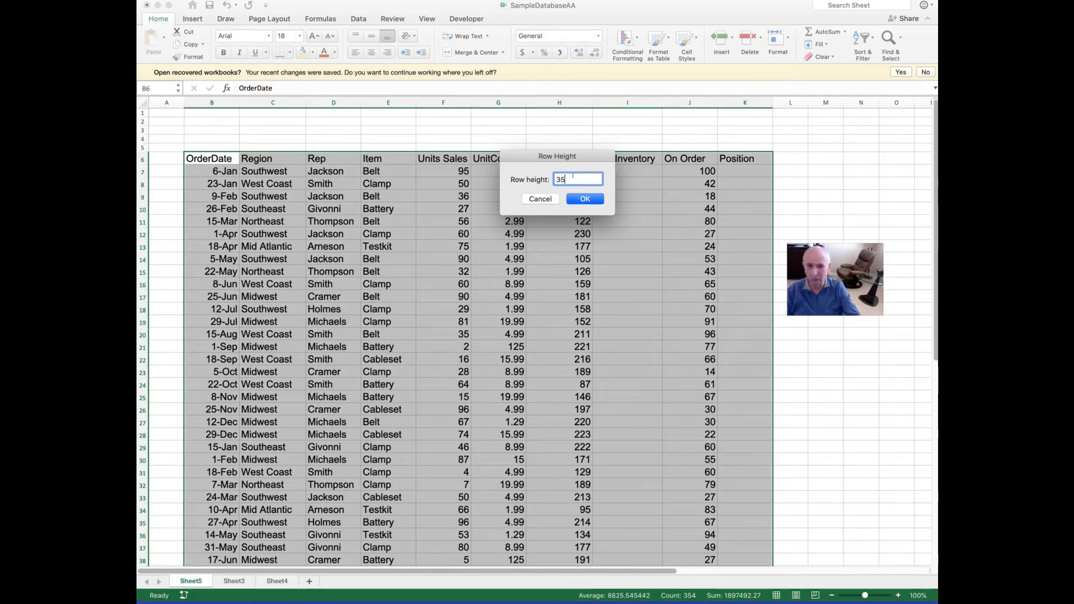
pyautogui.click(581, 205)
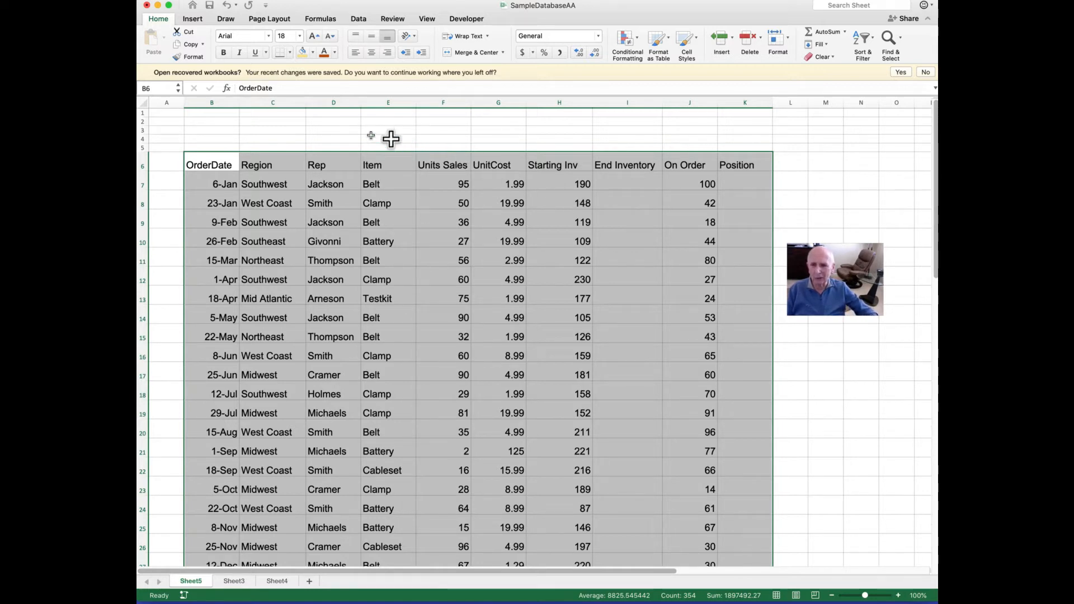
# Set the font of the table's header row, B6:K6, to Bungee Inline
pyautogui.click(347, 128)
pyautogui.click(208, 163)
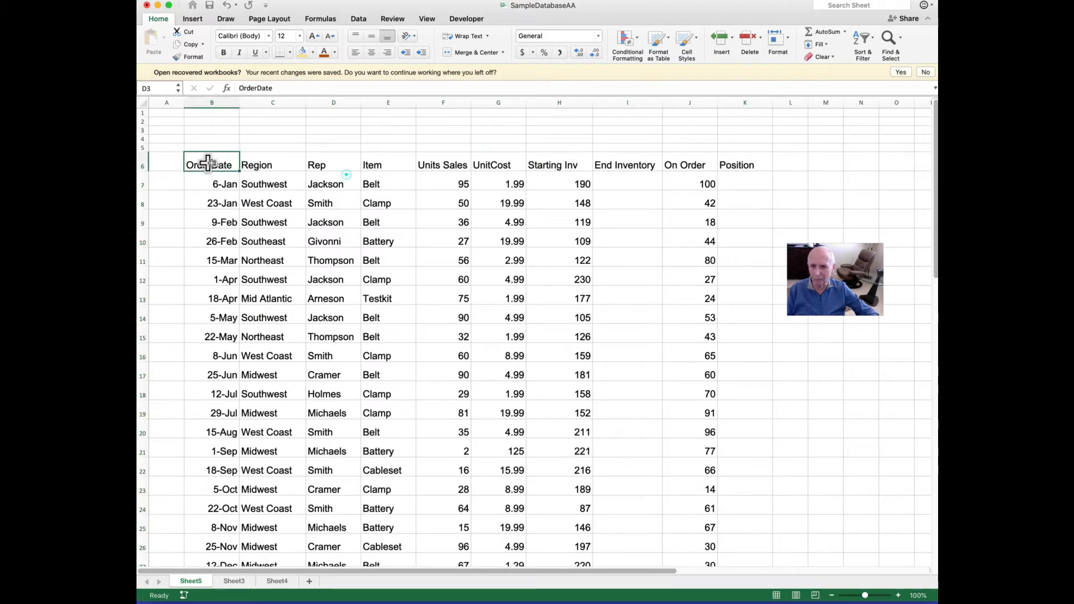
pyautogui.moveTo(208, 162); pyautogui.dragTo(746, 164)
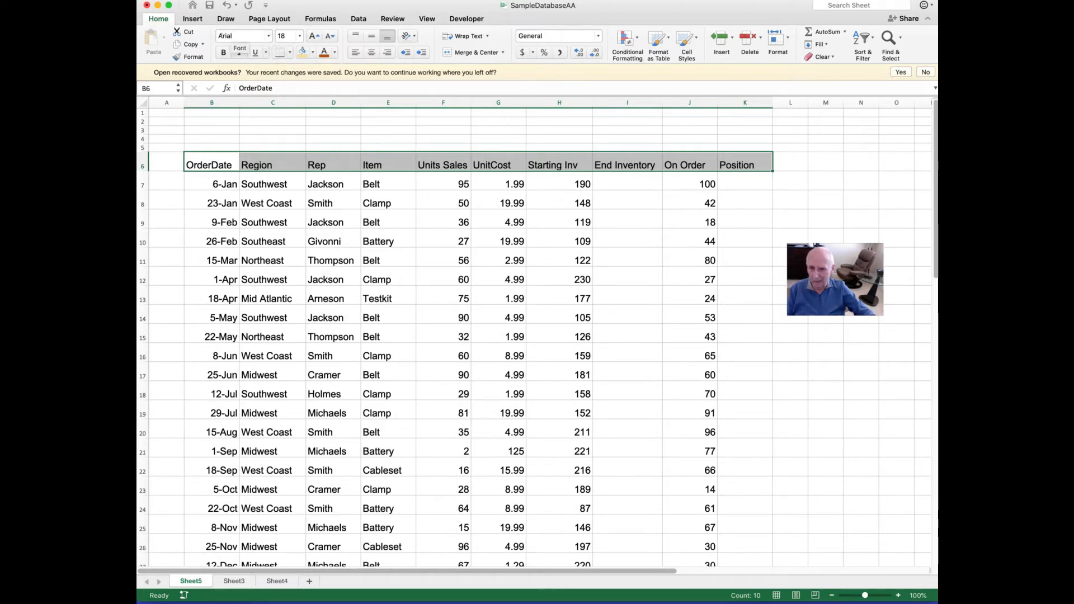
pyautogui.click(268, 36)
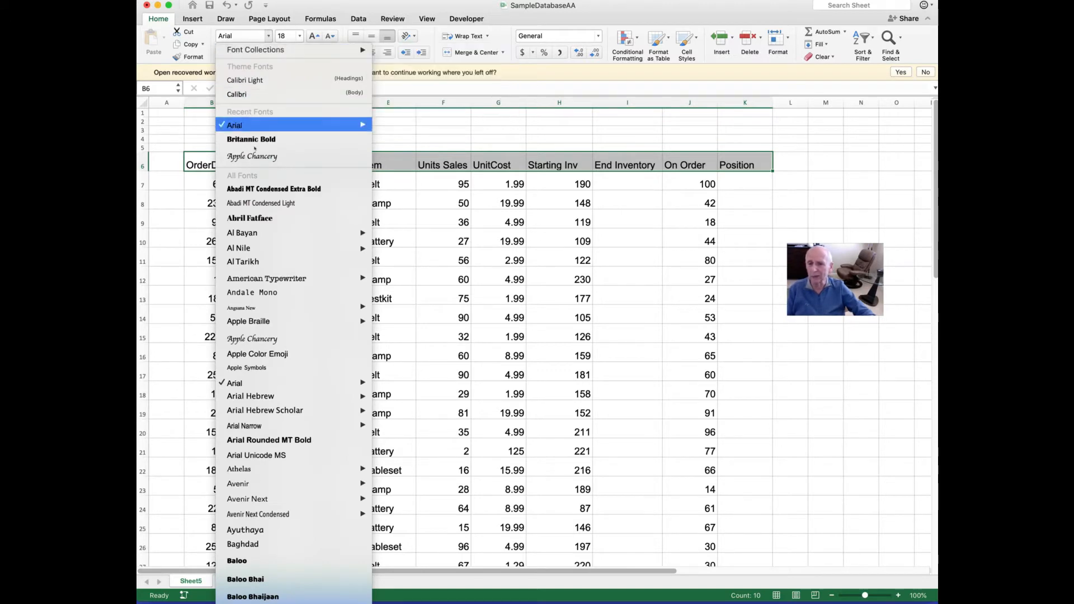
pyautogui.scroll(-5, 304, 451)
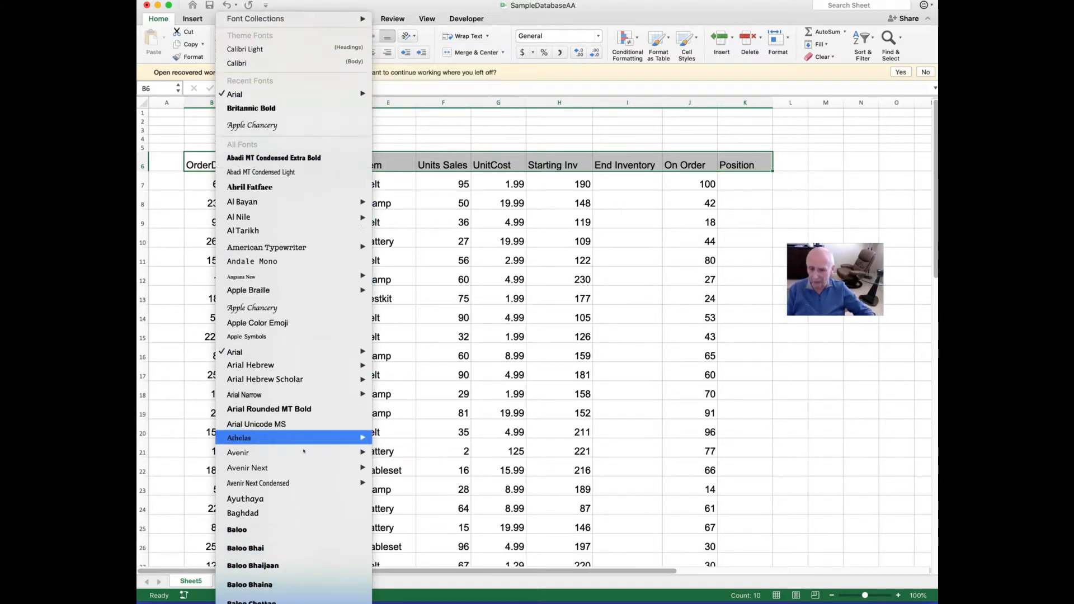
pyautogui.scroll(3, 304, 451)
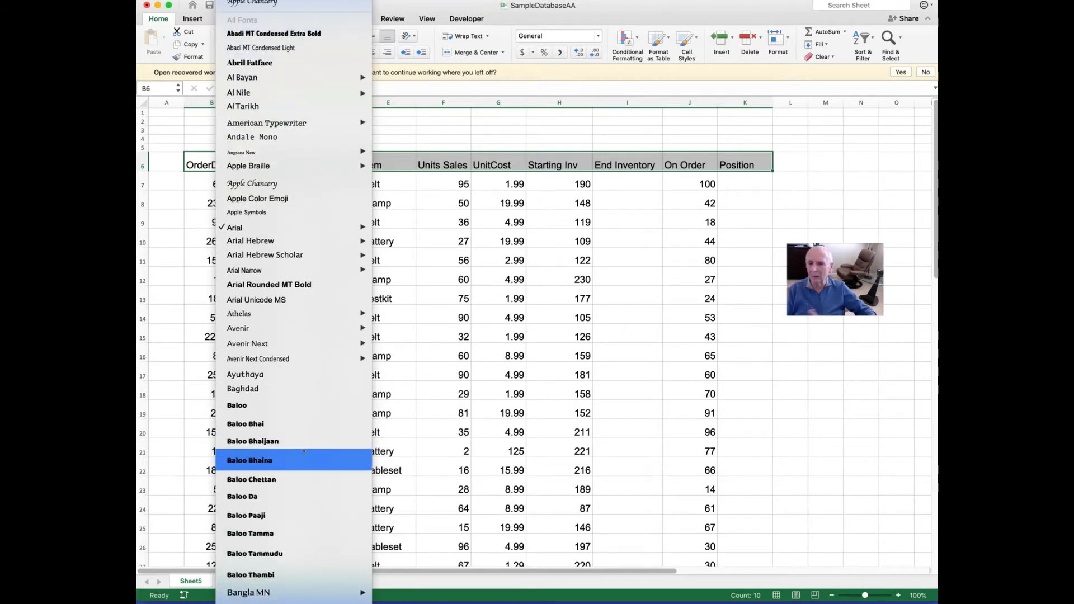
pyautogui.scroll(-8, 304, 451)
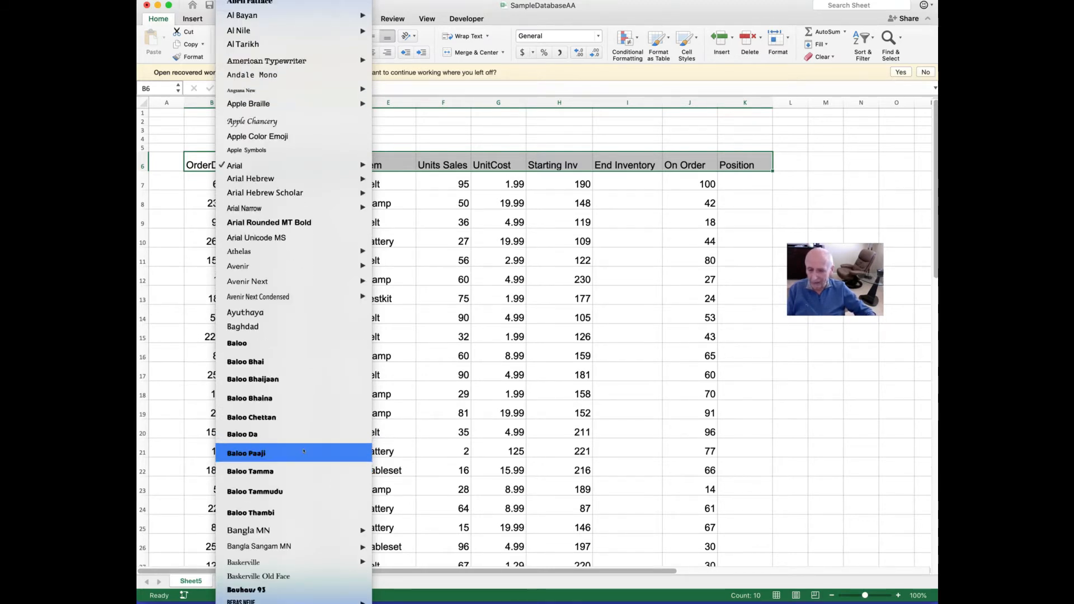
pyautogui.scroll(-1, 304, 450)
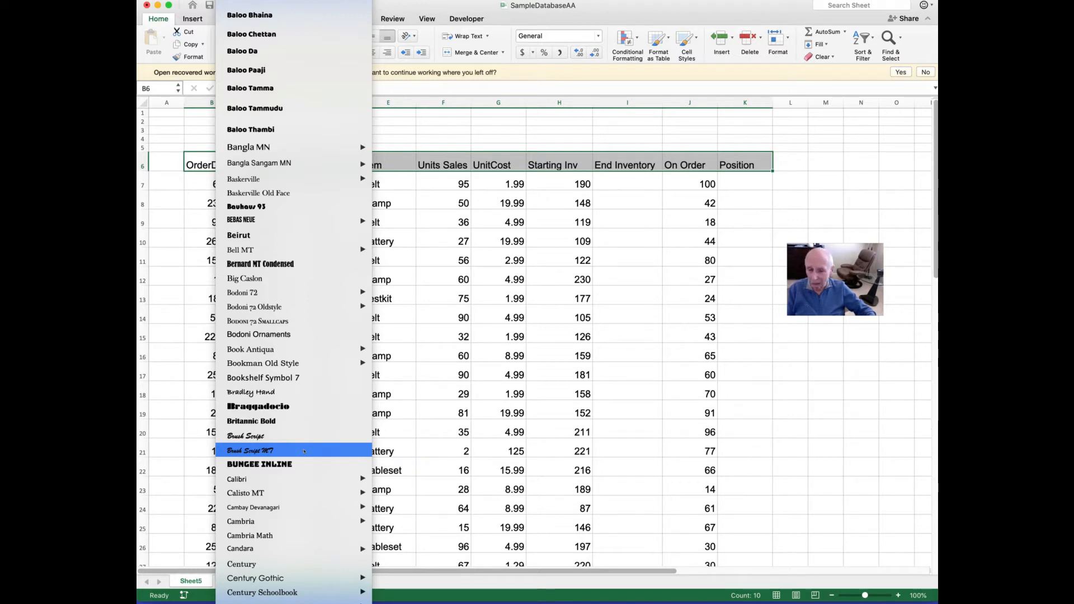
pyautogui.click(240, 464)
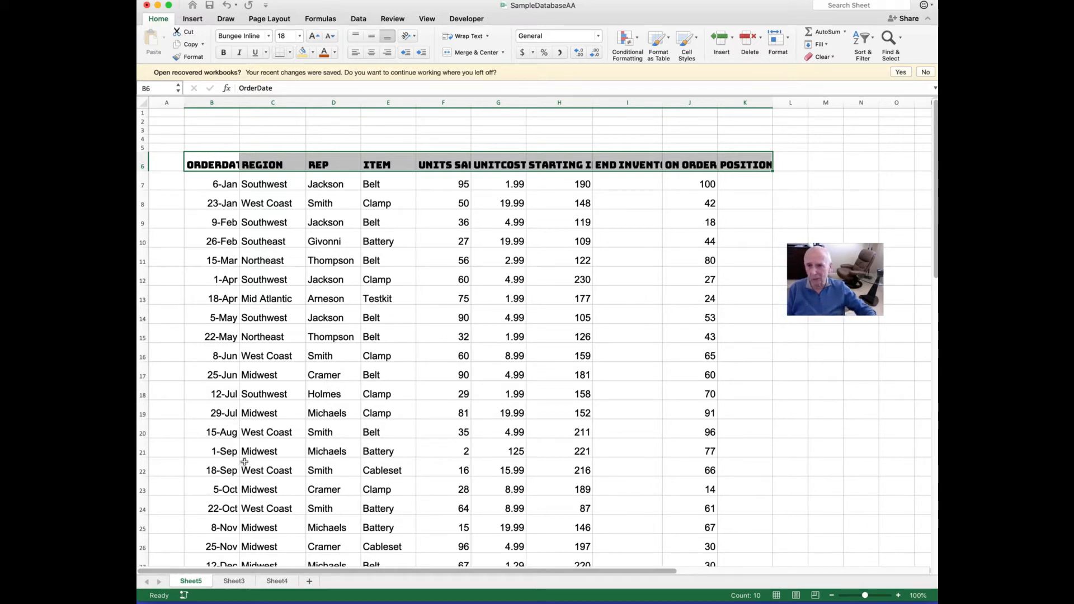
# Widen the OrderDate, Units Sales, Starting Inv, End Inventory and Position columns so their headers fit fully
pyautogui.click(221, 102)
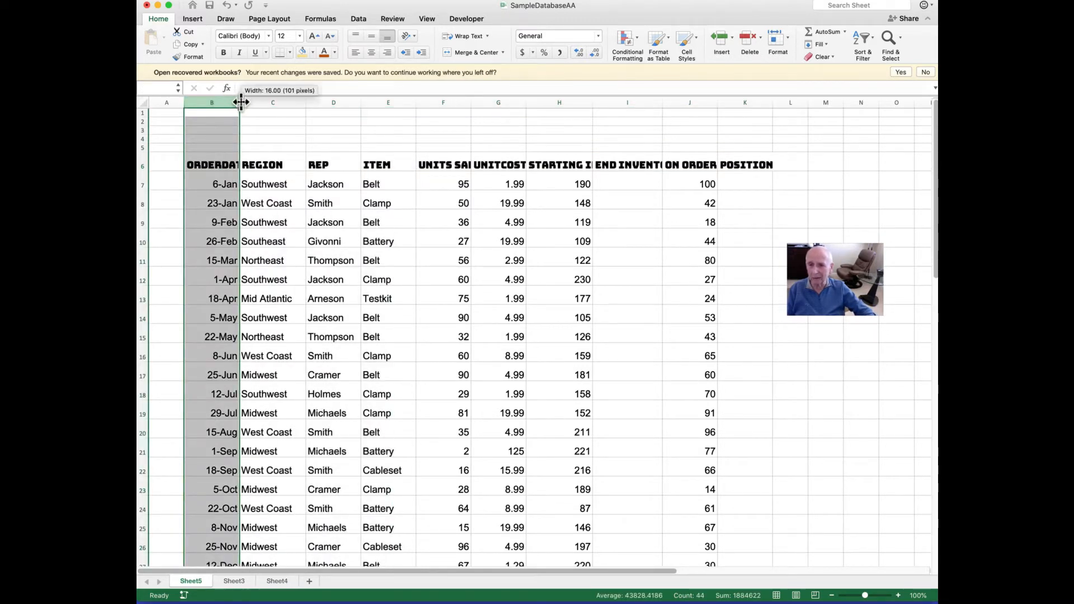
pyautogui.moveTo(241, 102); pyautogui.dragTo(255, 102)
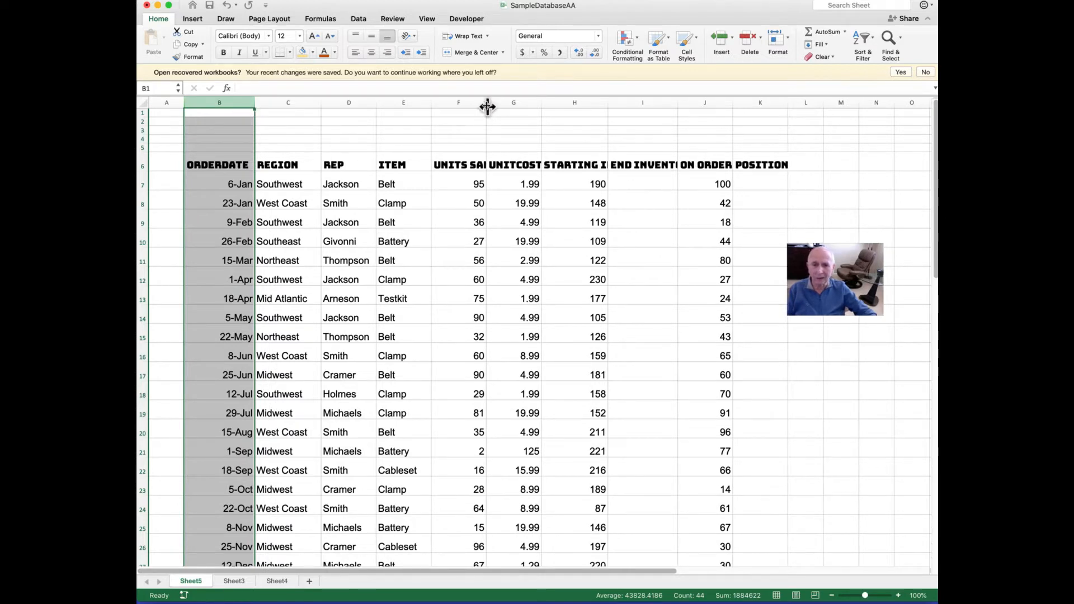
pyautogui.moveTo(486, 103); pyautogui.dragTo(505, 103)
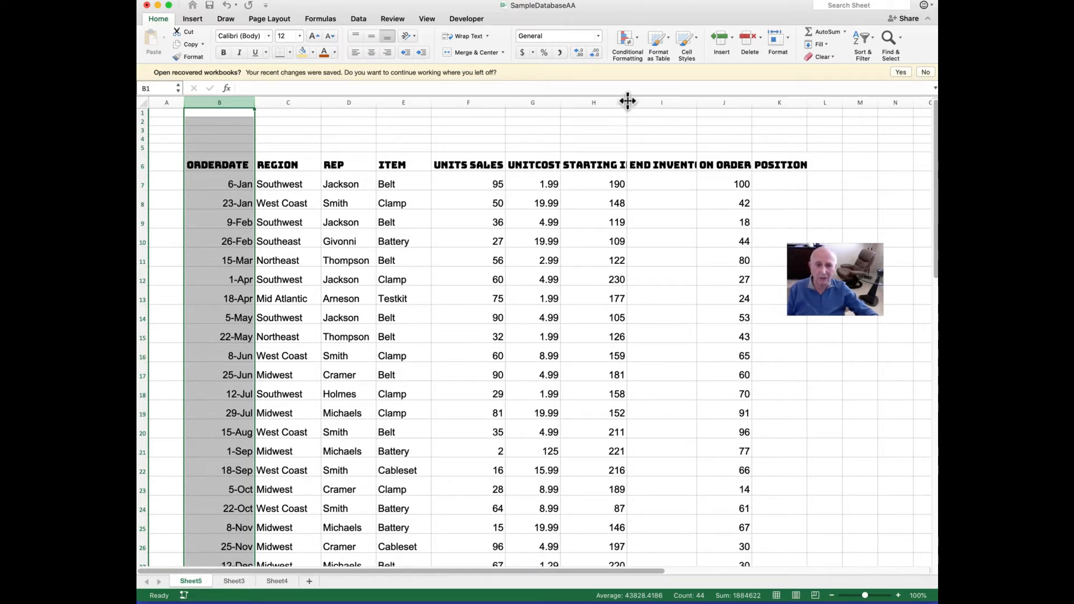
pyautogui.moveTo(627, 101); pyautogui.dragTo(648, 103)
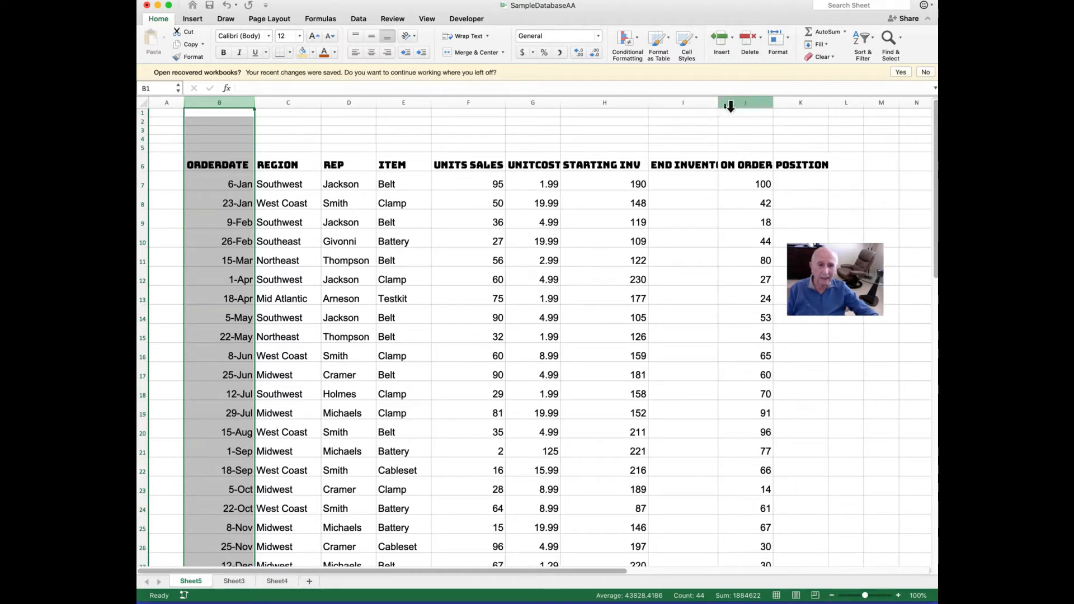
pyautogui.moveTo(717, 102); pyautogui.dragTo(739, 102)
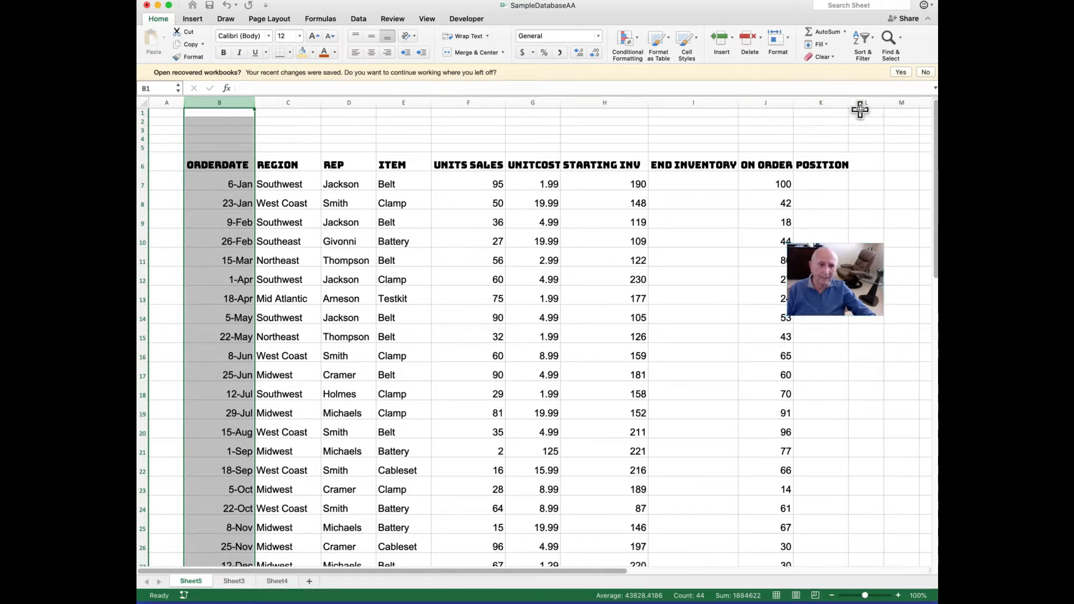
pyautogui.moveTo(848, 103); pyautogui.dragTo(857, 105)
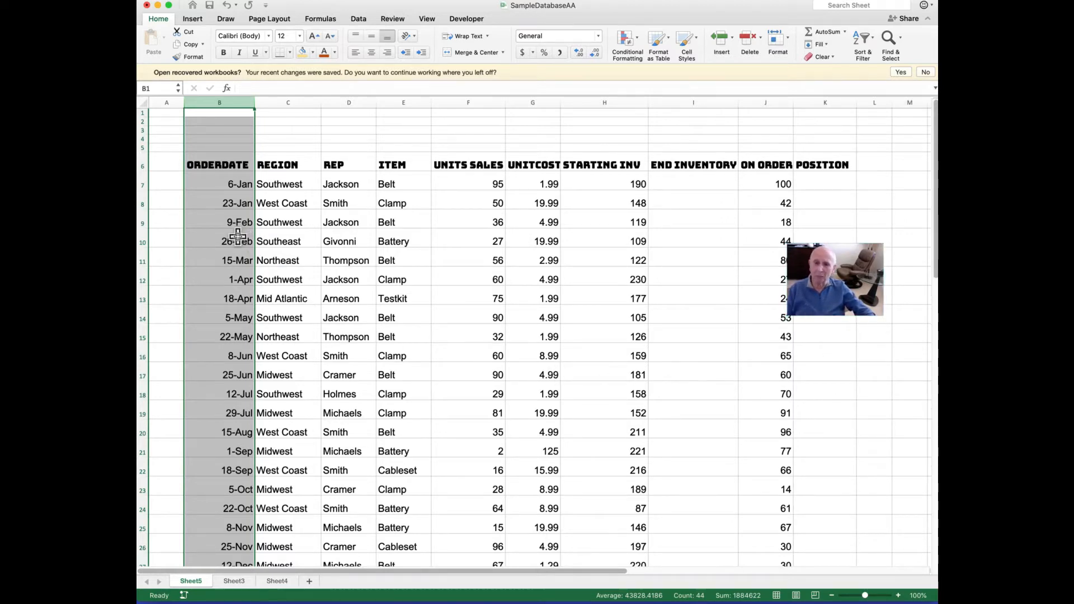
# Change the font of the header row, B6:K6, to Britannic Bold
pyautogui.click(218, 164)
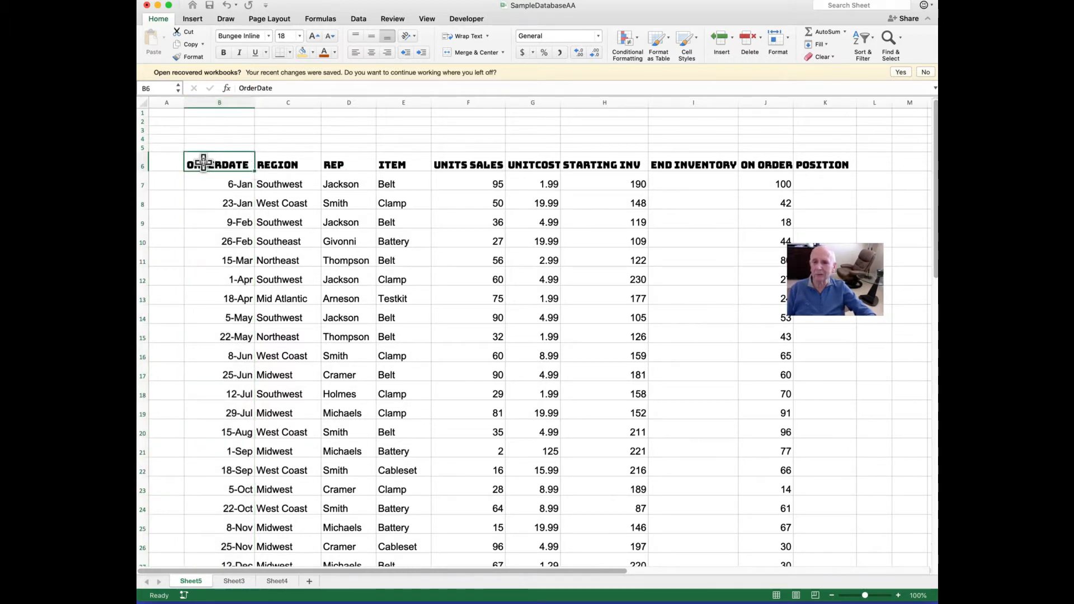
pyautogui.moveTo(233, 160); pyautogui.dragTo(817, 159)
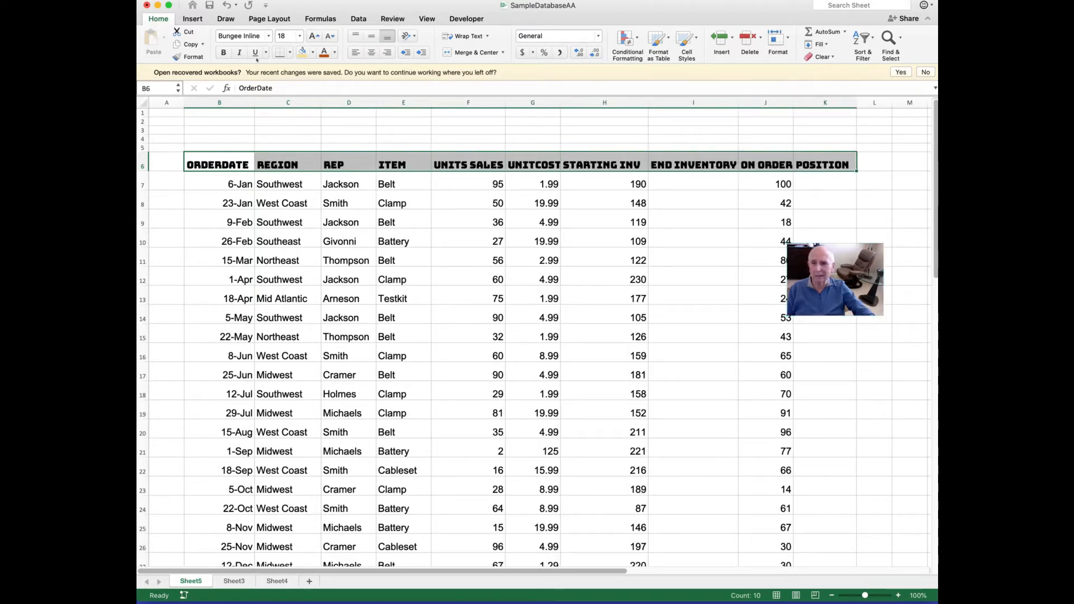
pyautogui.click(268, 36)
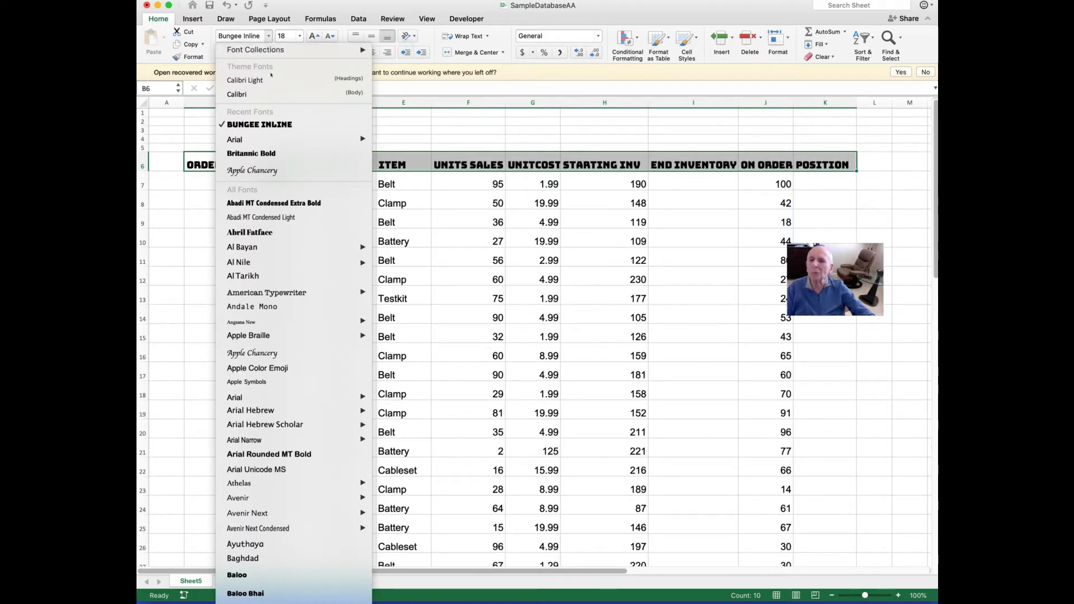
pyautogui.moveTo(268, 139)
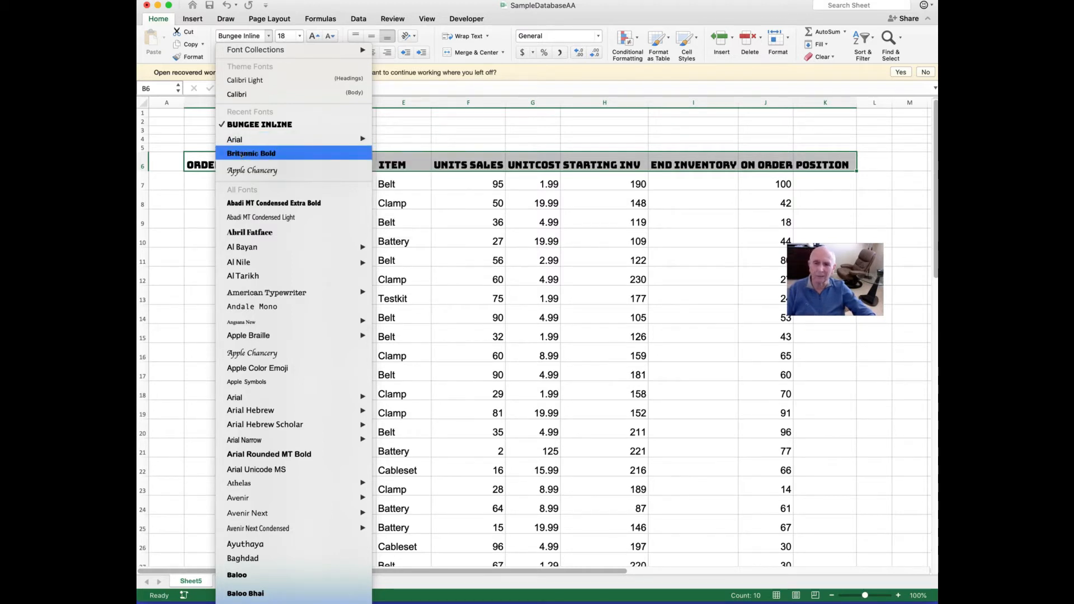
pyautogui.click(251, 153)
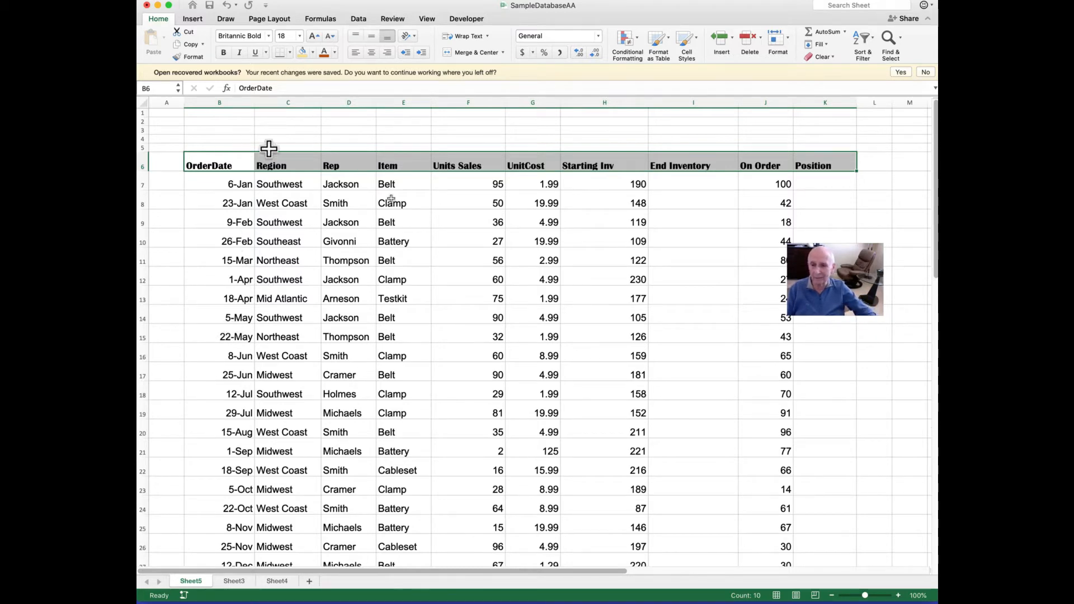
# Narrow the Starting Inv, End Inventory and Units Sales columns to fit closely around their header text
pyautogui.click(649, 163)
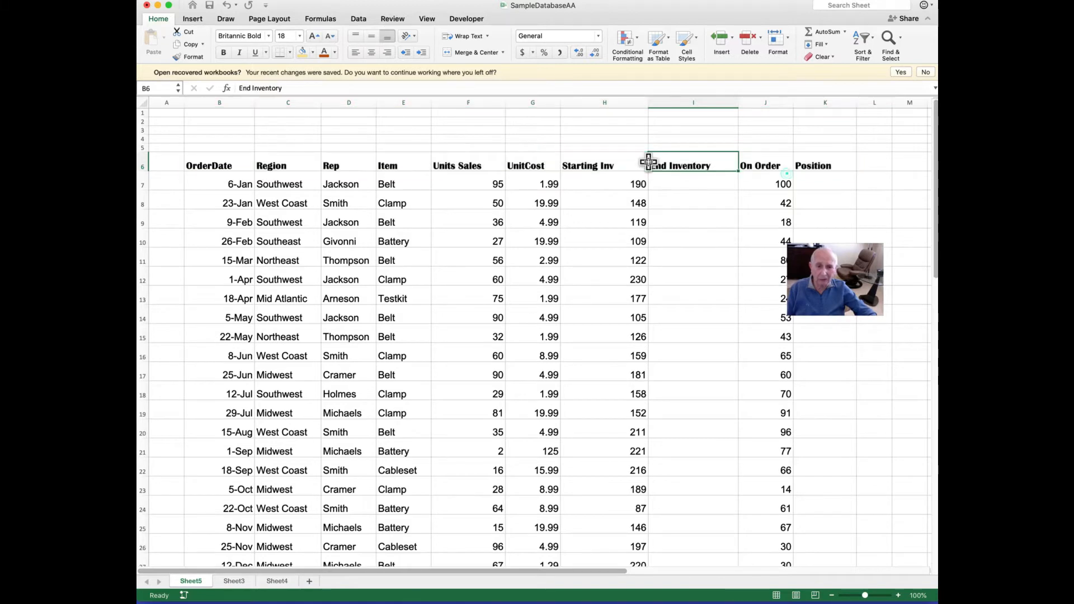
pyautogui.moveTo(648, 103); pyautogui.dragTo(624, 112)
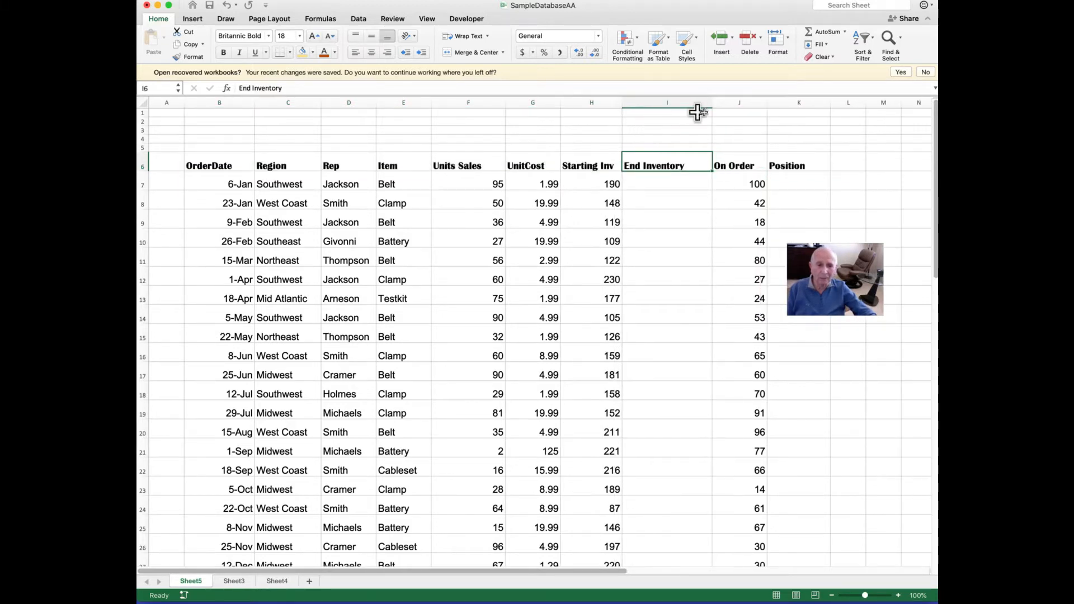
pyautogui.moveTo(712, 103); pyautogui.dragTo(687, 106)
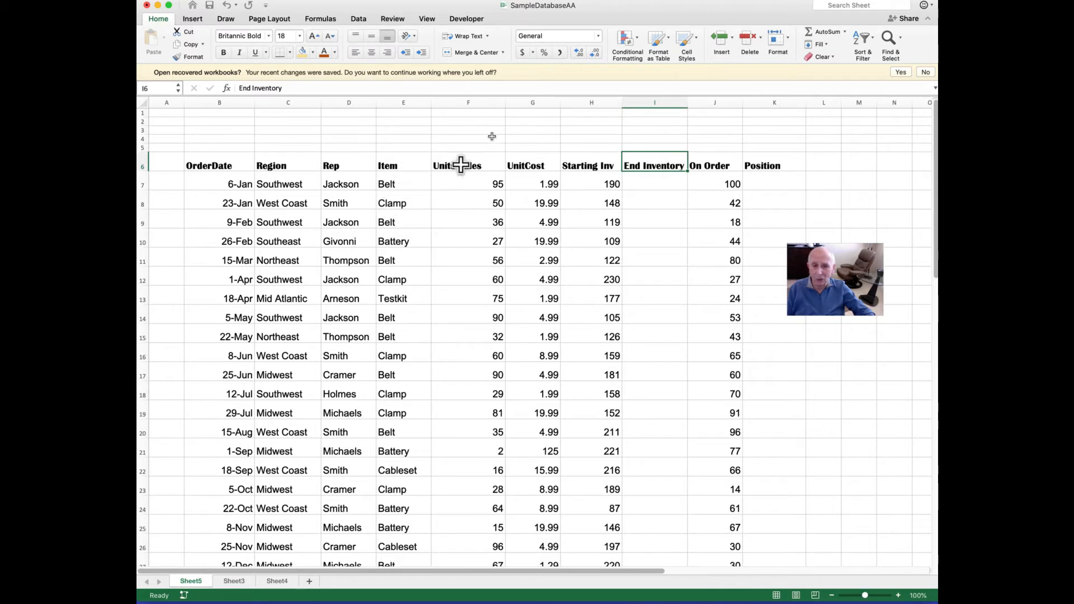
pyautogui.moveTo(504, 102); pyautogui.dragTo(492, 106)
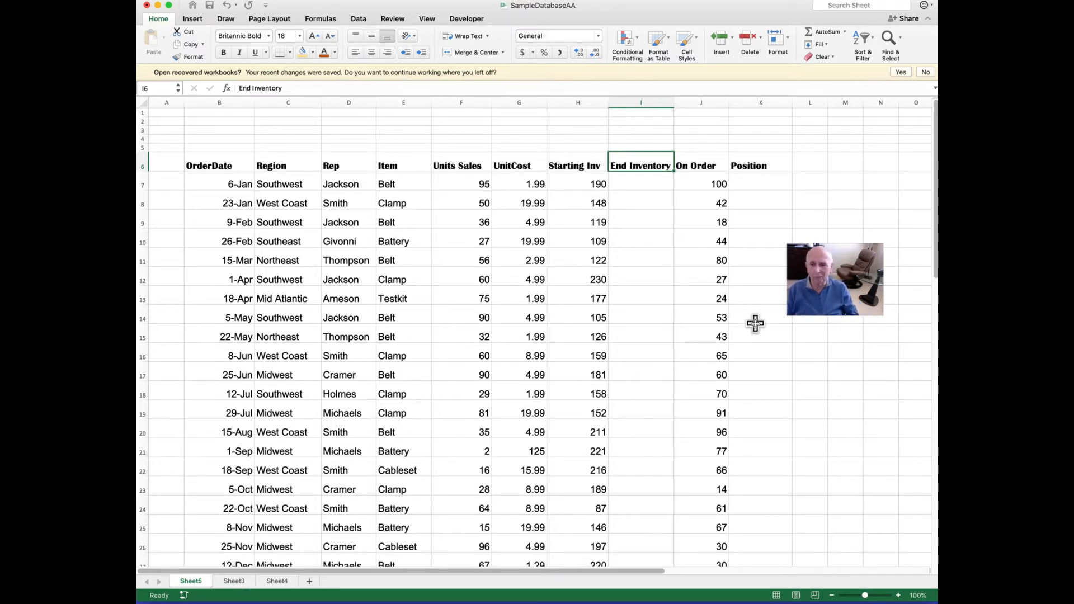
# Center the header cells B6:K6 horizontally and align them to the middle vertically
pyautogui.click(212, 164)
pyautogui.moveTo(213, 164); pyautogui.dragTo(738, 168)
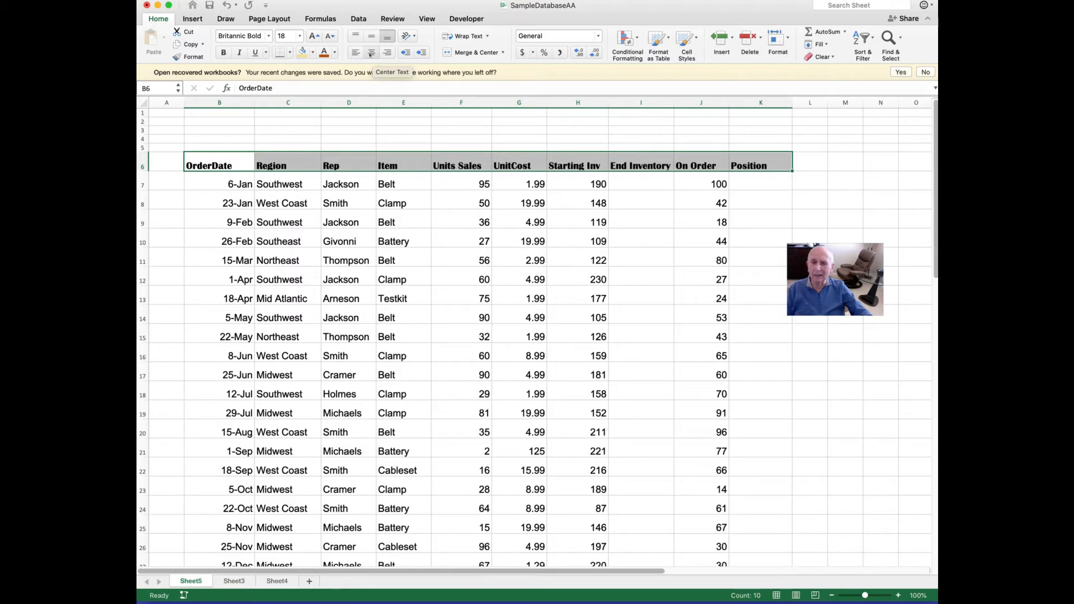
pyautogui.click(371, 53)
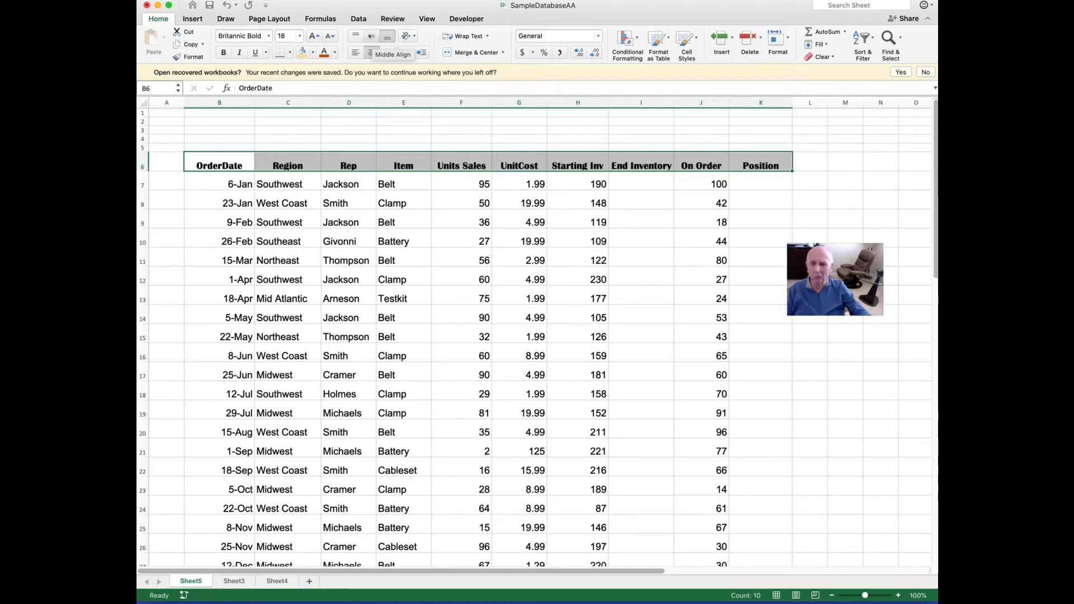
pyautogui.click(371, 36)
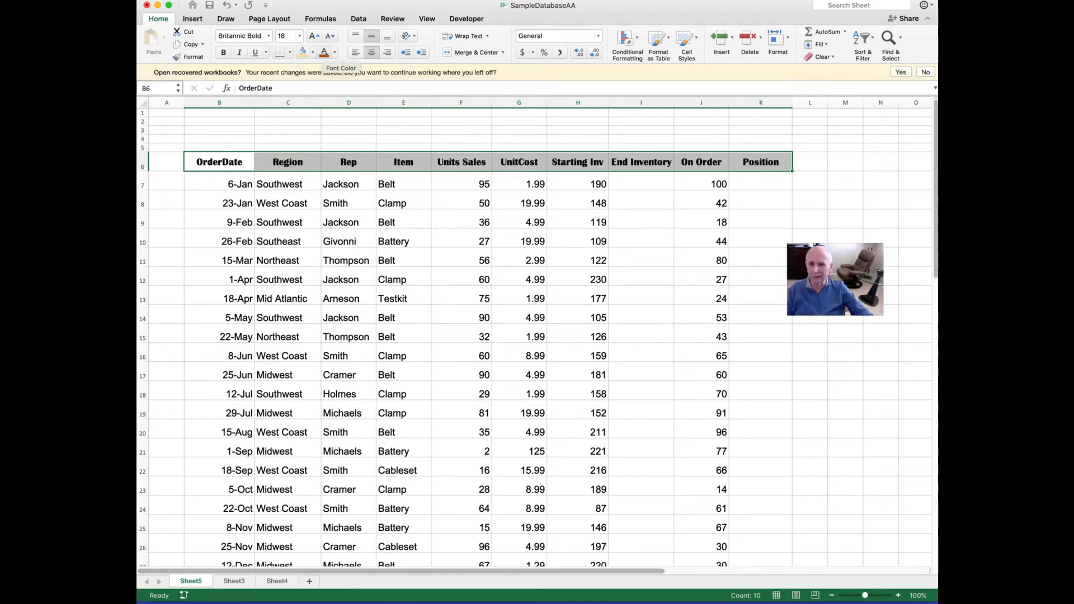
# Give the header row dark blue text and a light gold fill from the theme colors
pyautogui.click(333, 53)
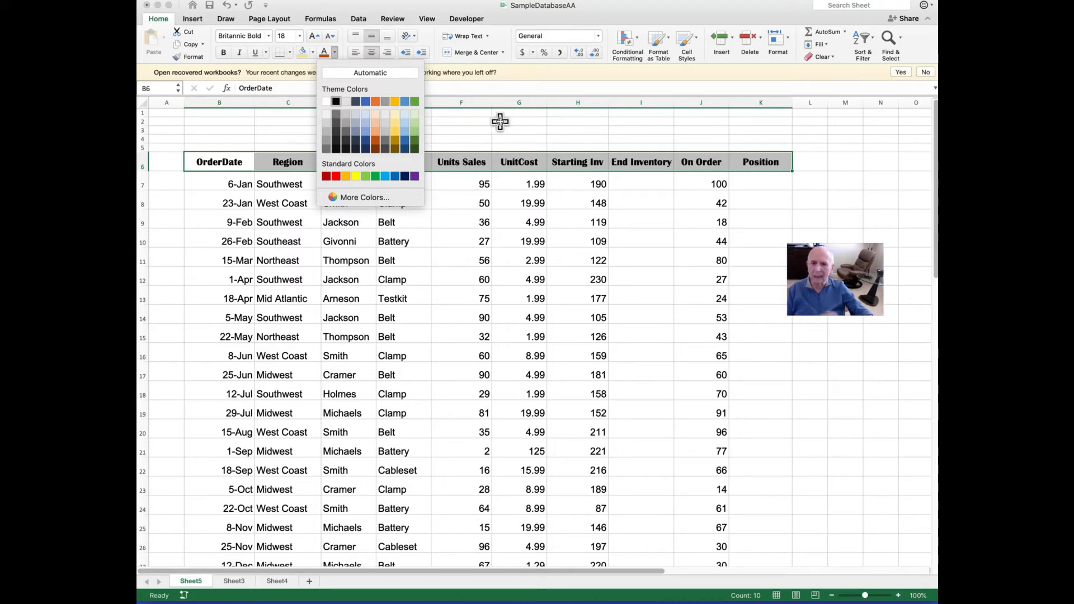
pyautogui.click(365, 141)
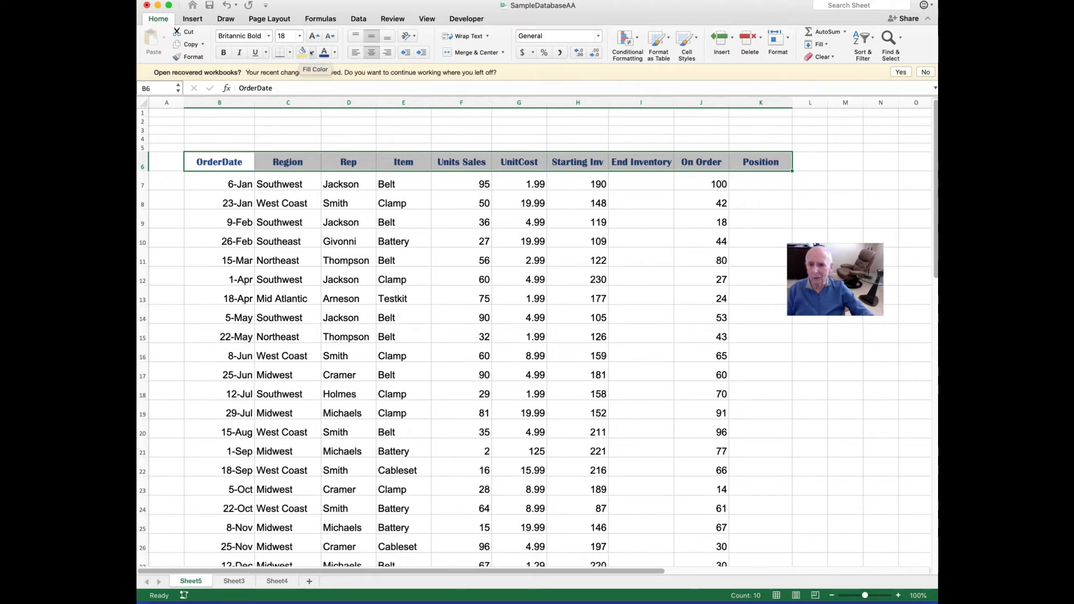
pyautogui.click(311, 53)
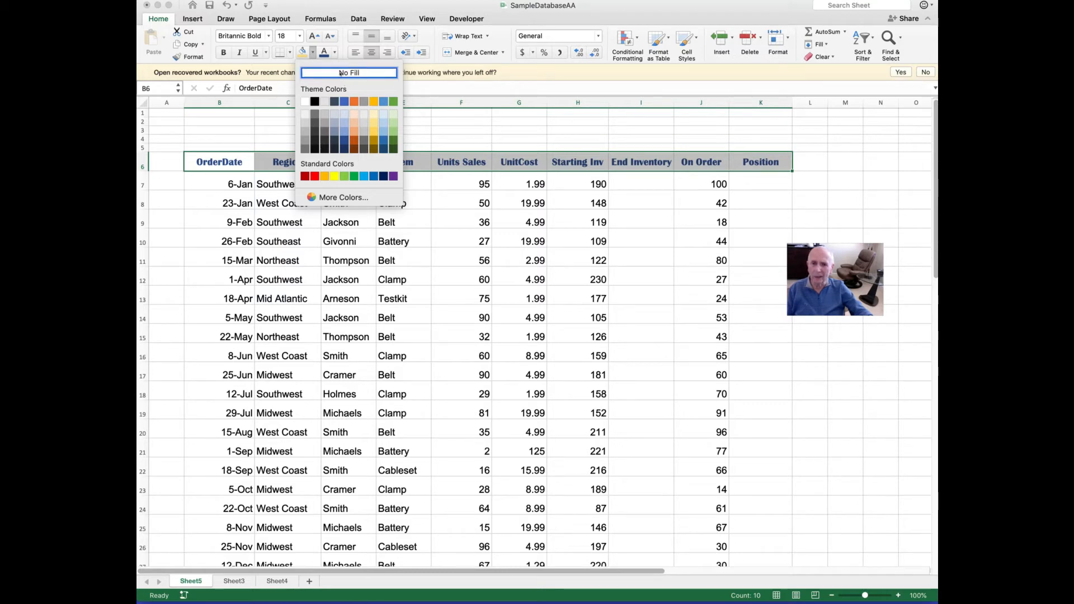
pyautogui.click(373, 122)
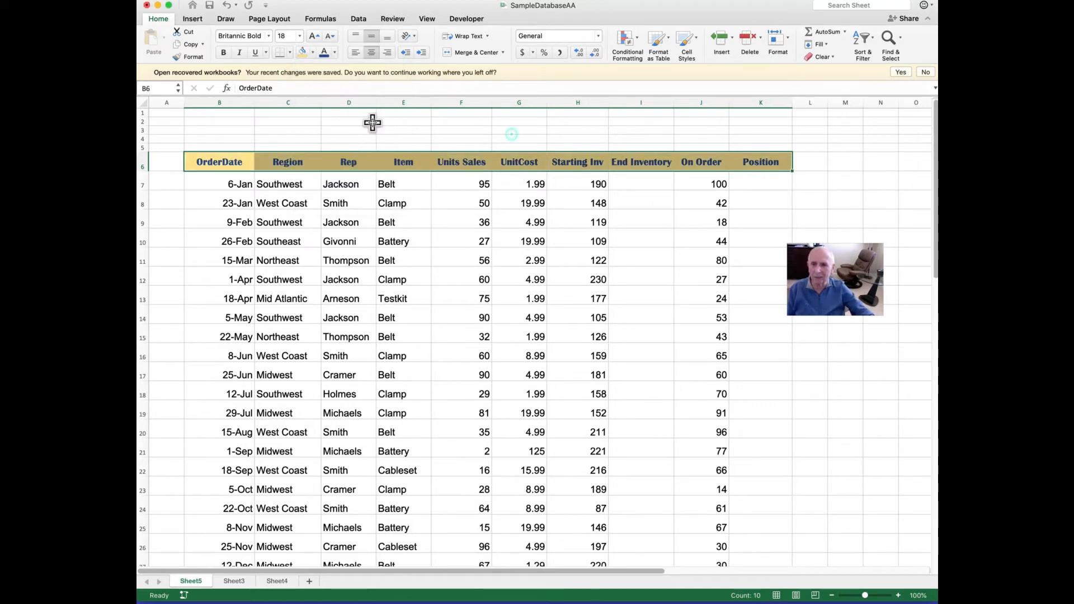
pyautogui.click(636, 219)
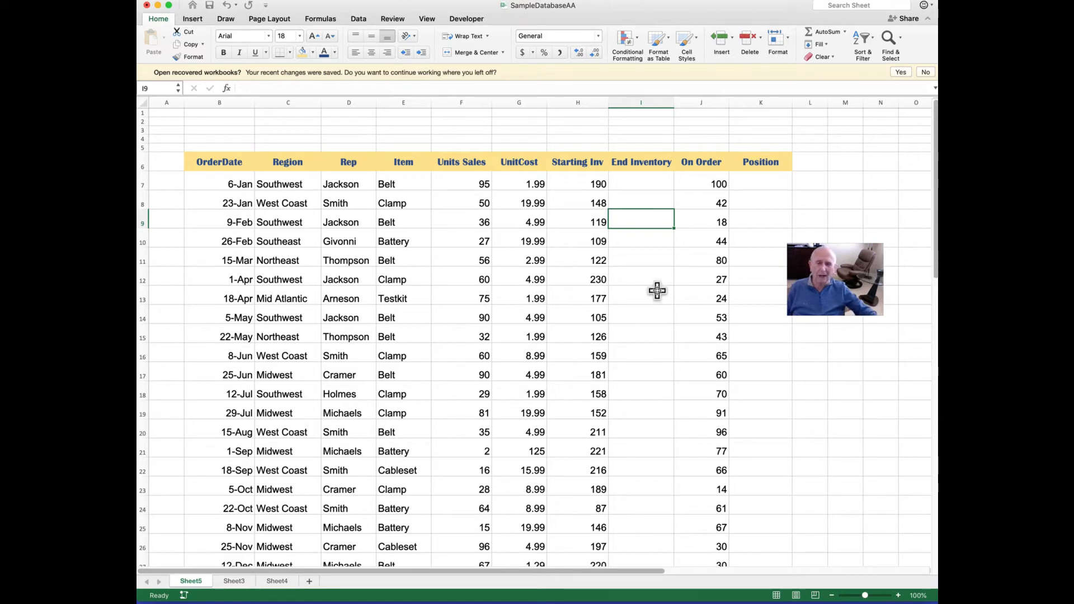
# Apply outline and inside borders in a thin solid line to the whole table, B6:K49
pyautogui.click(219, 162)
pyautogui.moveTo(230, 165); pyautogui.dragTo(767, 505)
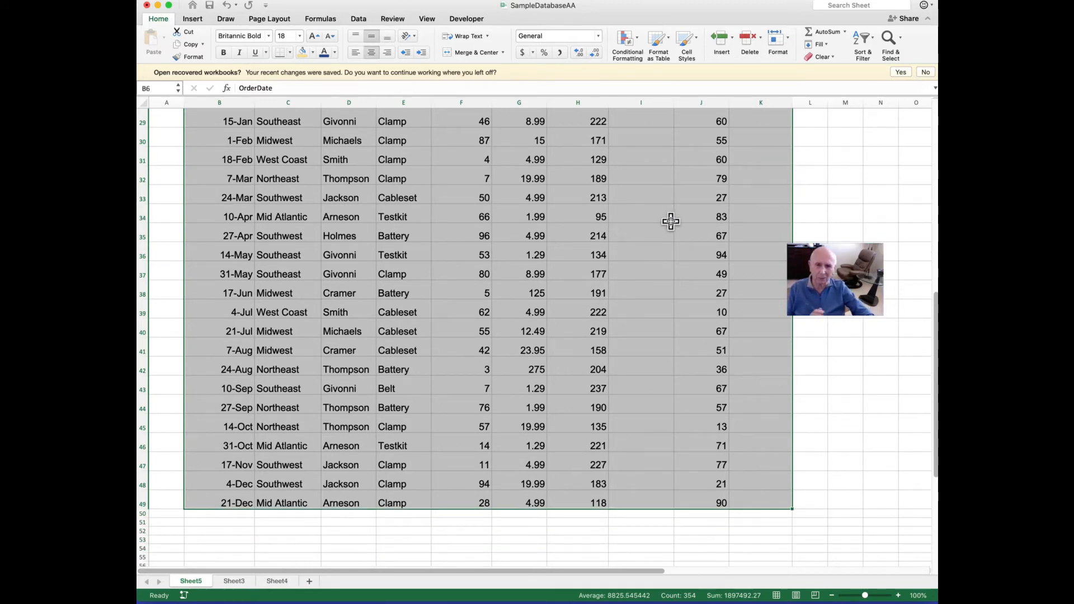
pyautogui.scroll(-1, 671, 221)
pyautogui.scroll(1, 670, 221)
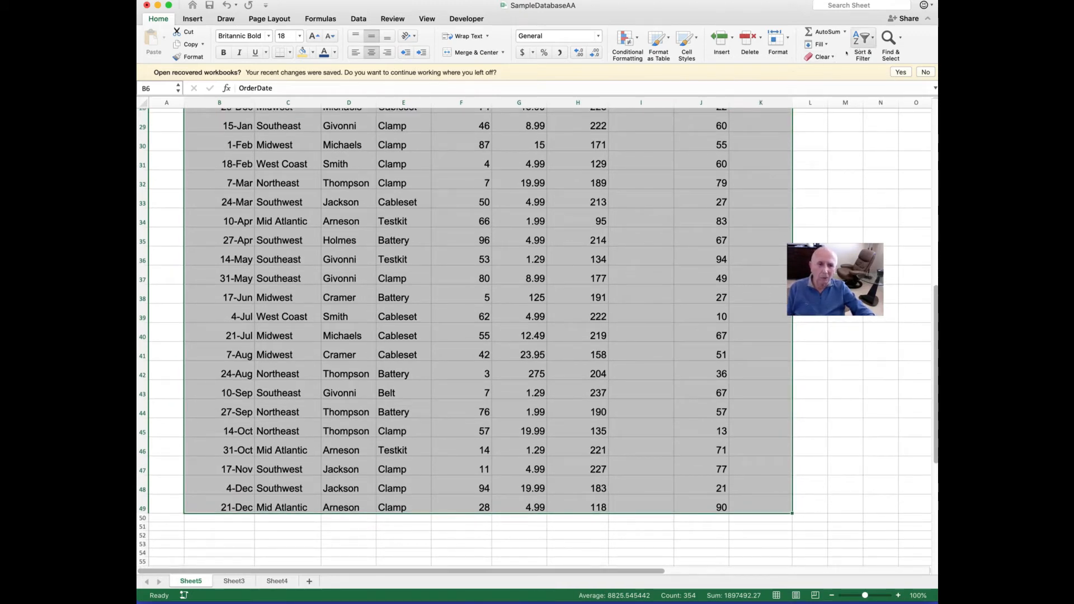
pyautogui.click(787, 38)
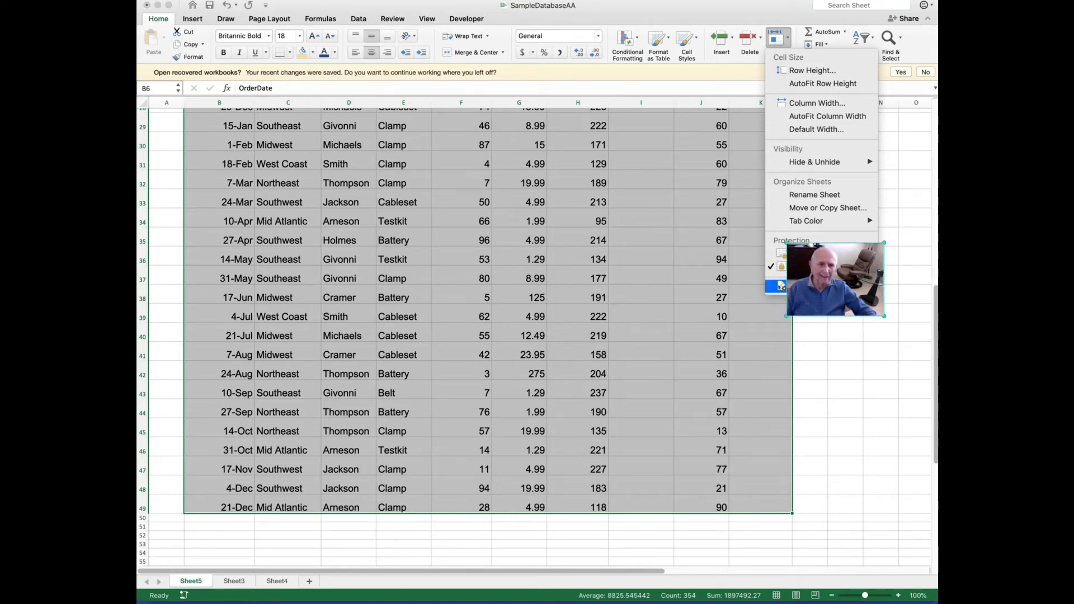
pyautogui.click(781, 286)
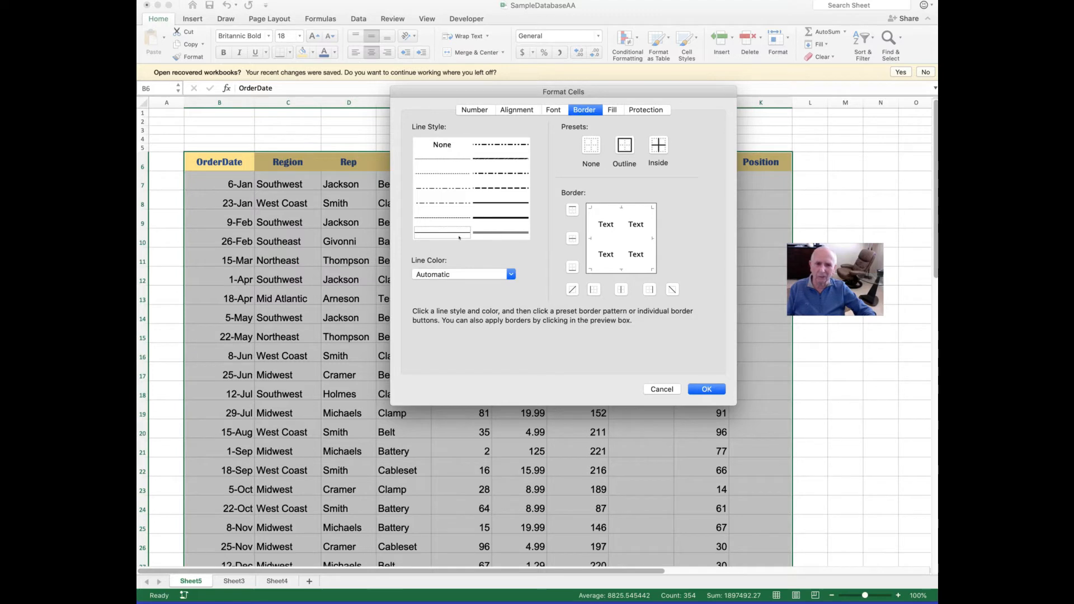
pyautogui.click(623, 145)
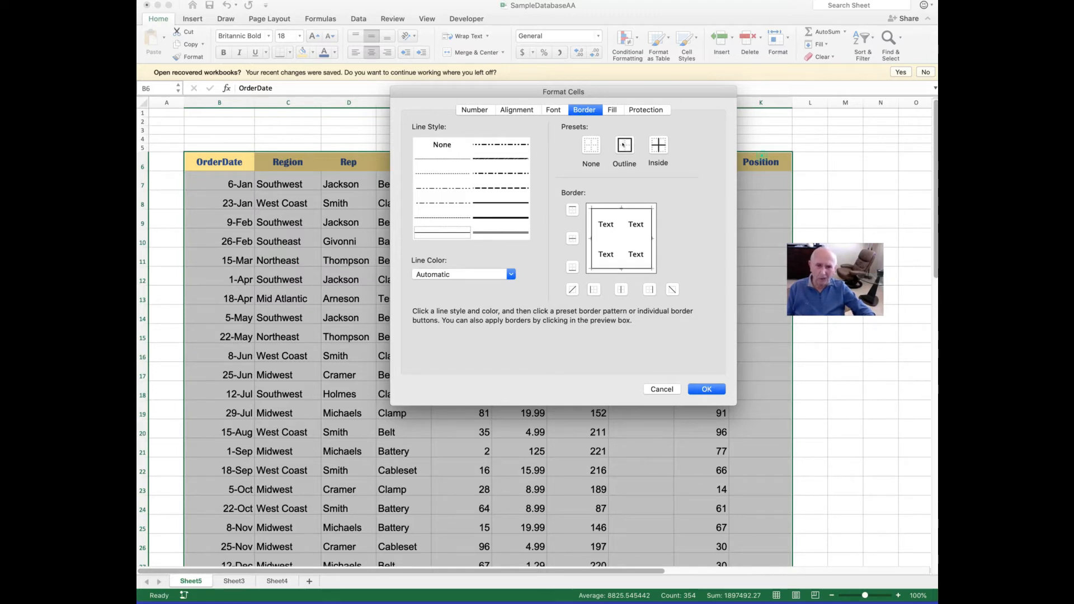
pyautogui.click(657, 145)
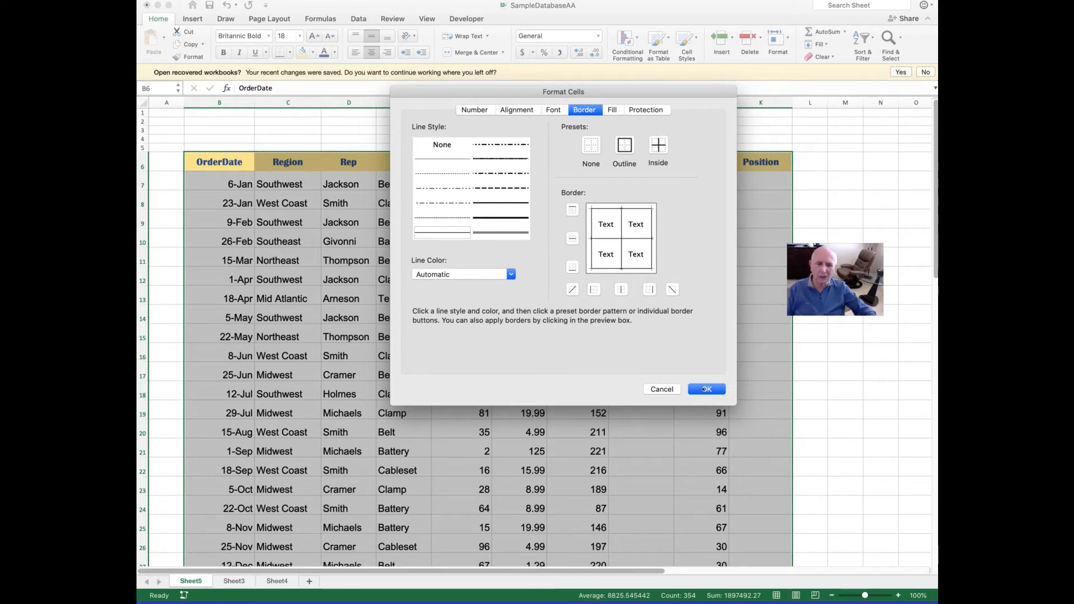
pyautogui.press('Return')
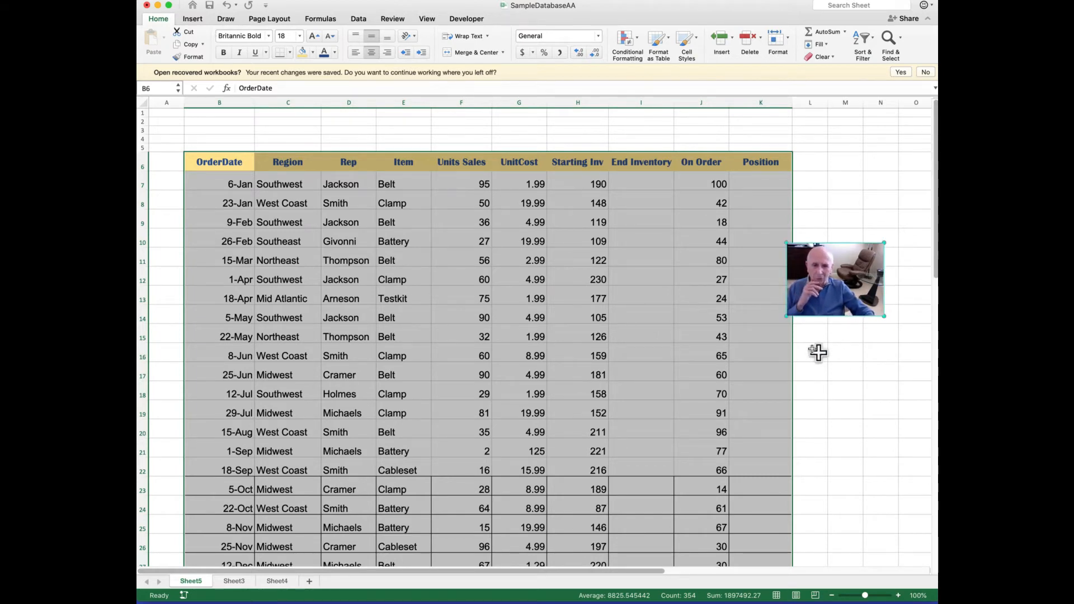
pyautogui.click(820, 374)
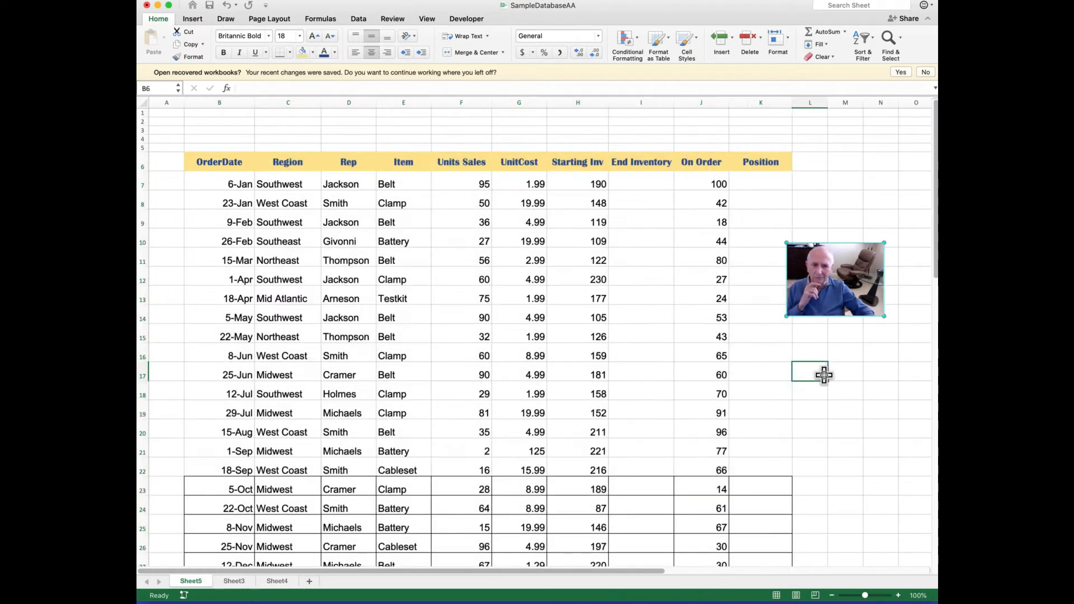
pyautogui.click(693, 317)
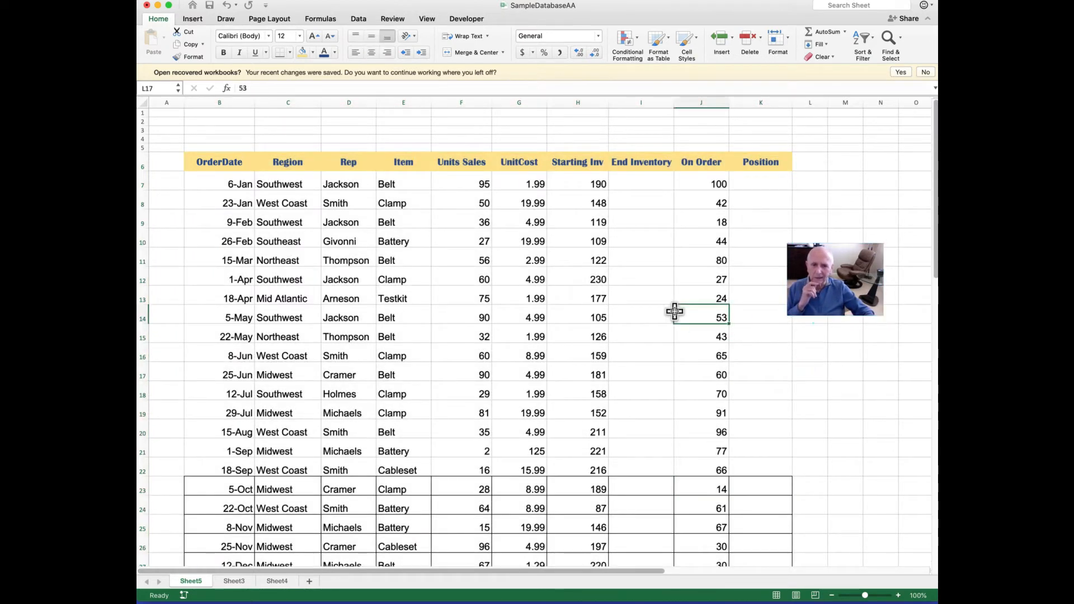
# Reapply the outline and inside cell borders to the table rows in B10:K23
pyautogui.click(196, 180)
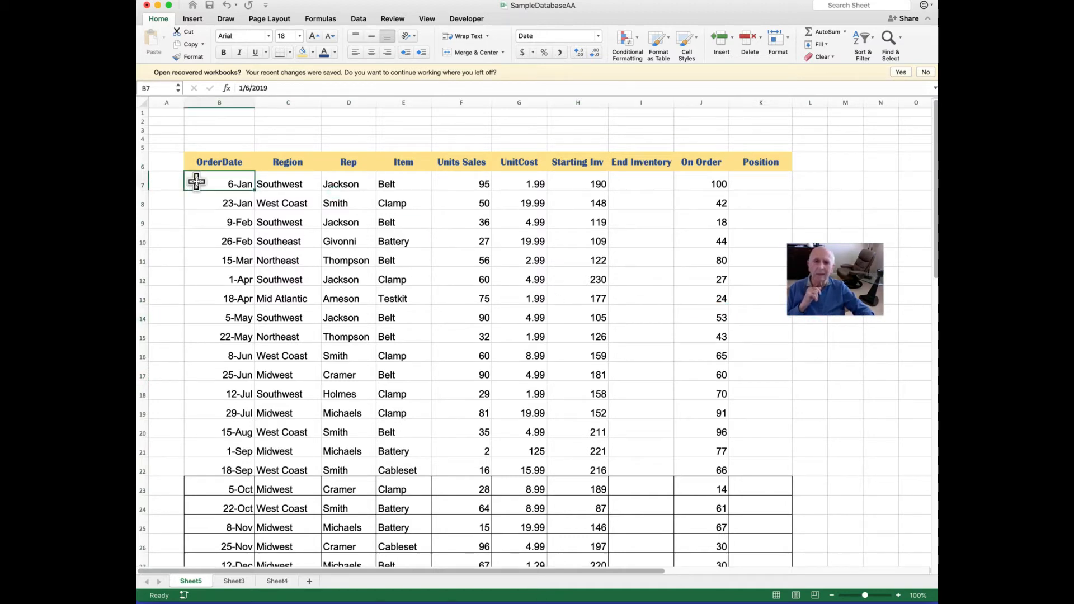
pyautogui.scroll(-5, 677, 457)
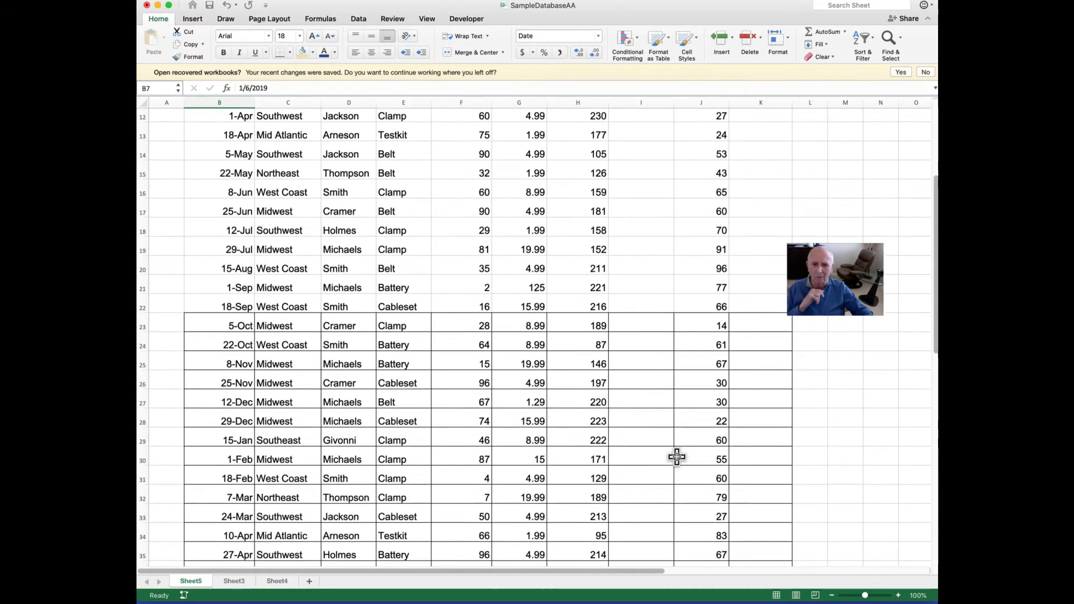
pyautogui.scroll(3, 677, 457)
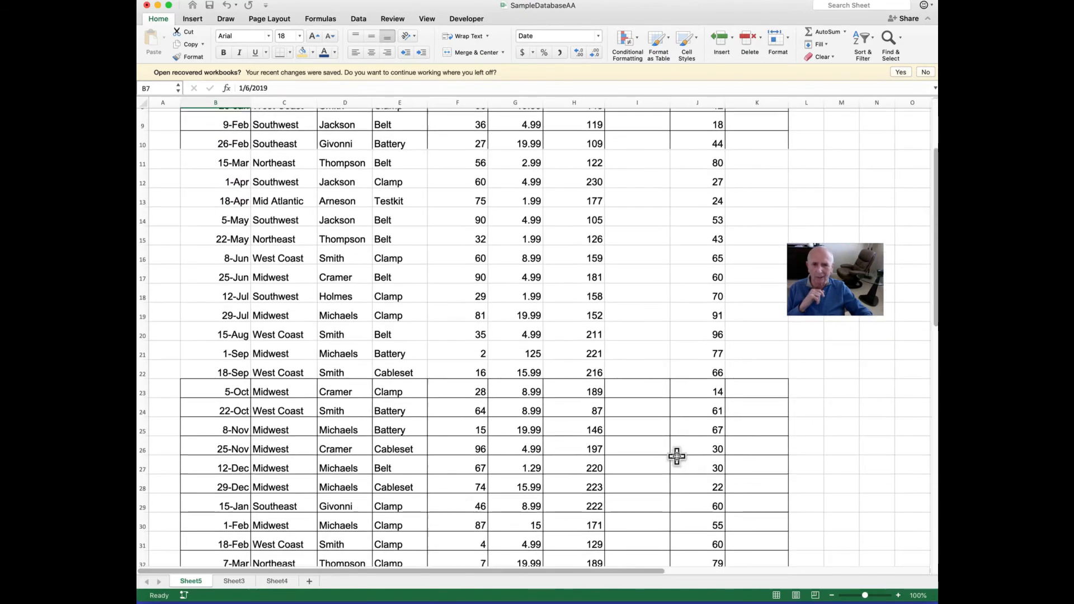
pyautogui.scroll(4, 677, 457)
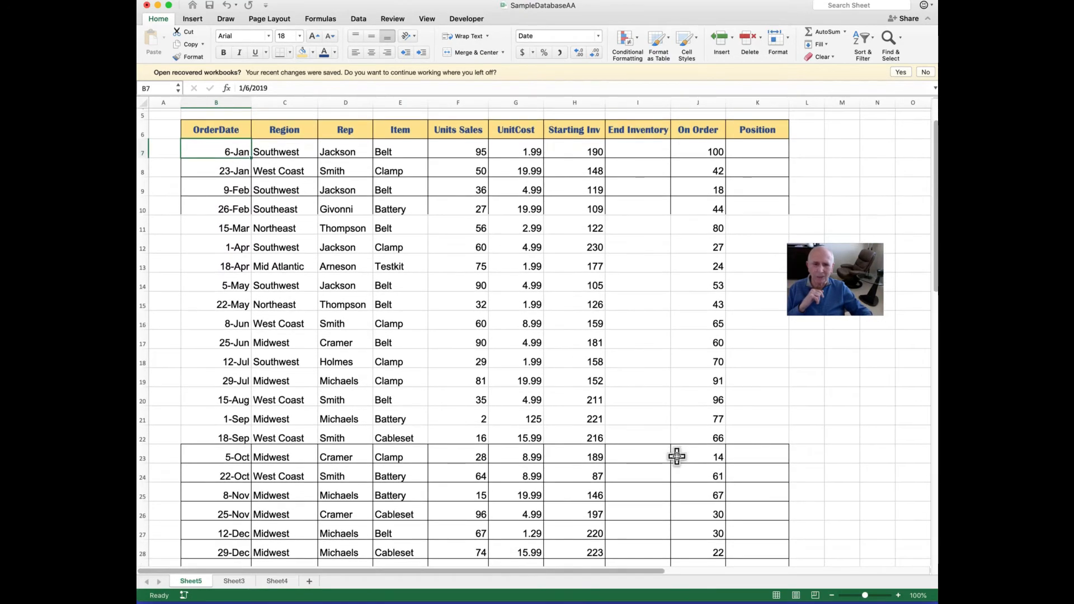
pyautogui.scroll(-2, 677, 457)
pyautogui.hscroll(1, 676, 457)
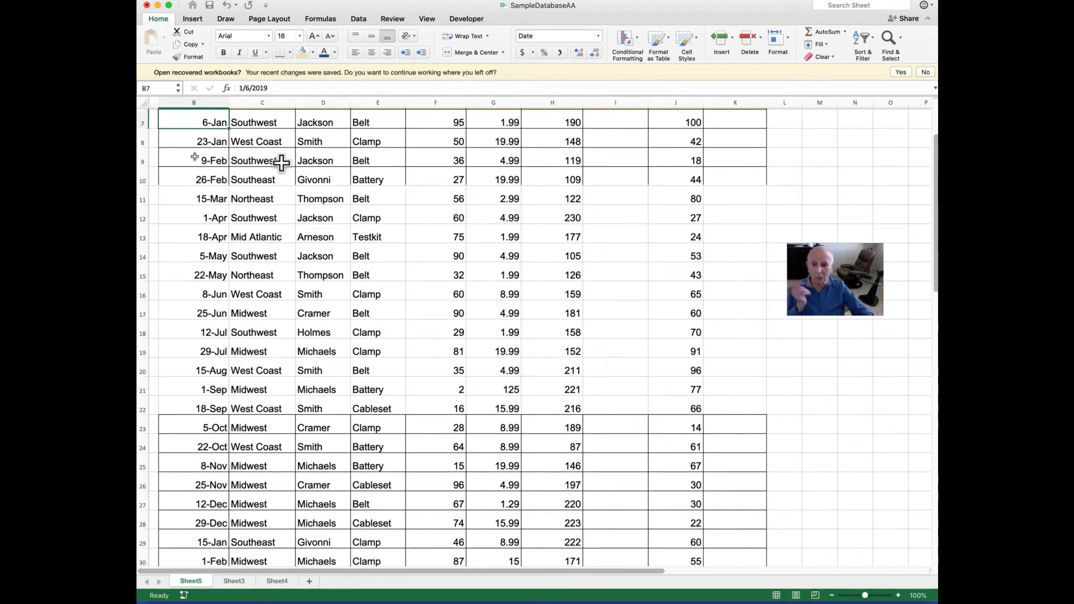
pyautogui.click(181, 176)
pyautogui.moveTo(181, 177); pyautogui.dragTo(746, 422)
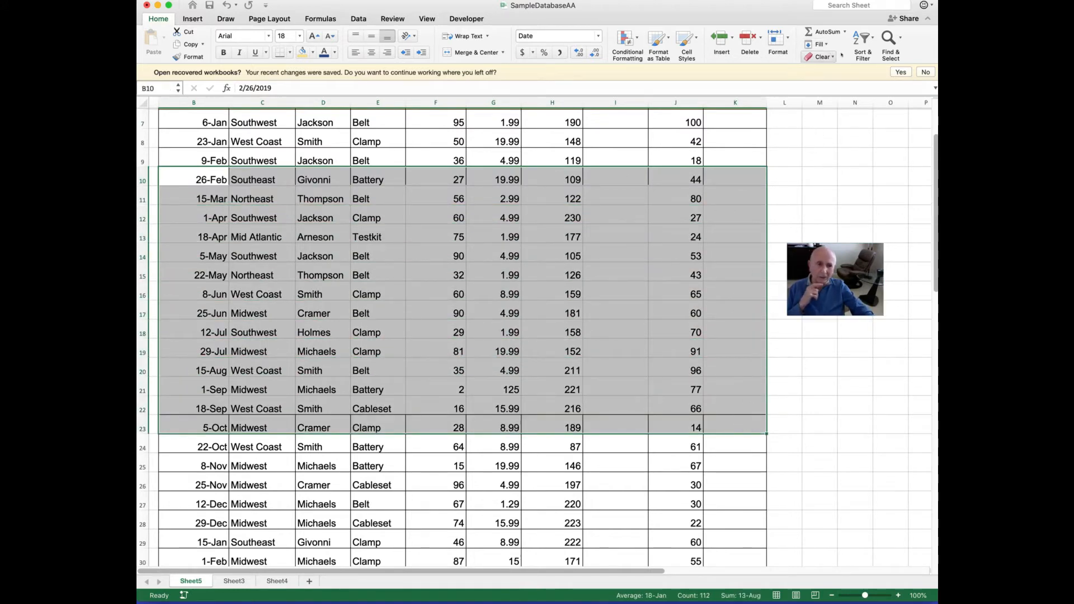
pyautogui.click(776, 40)
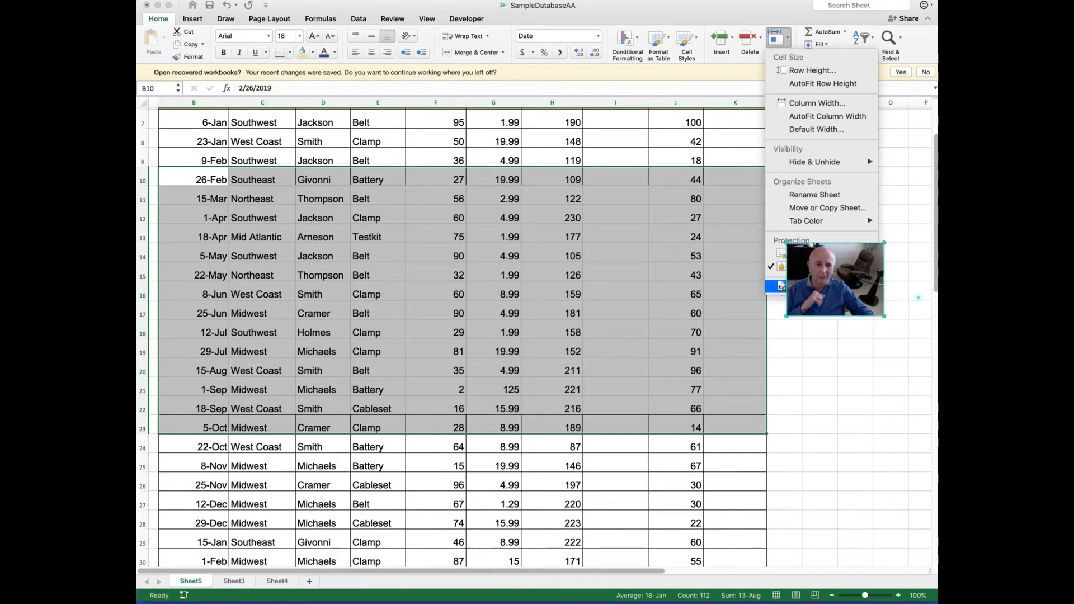
pyautogui.click(782, 287)
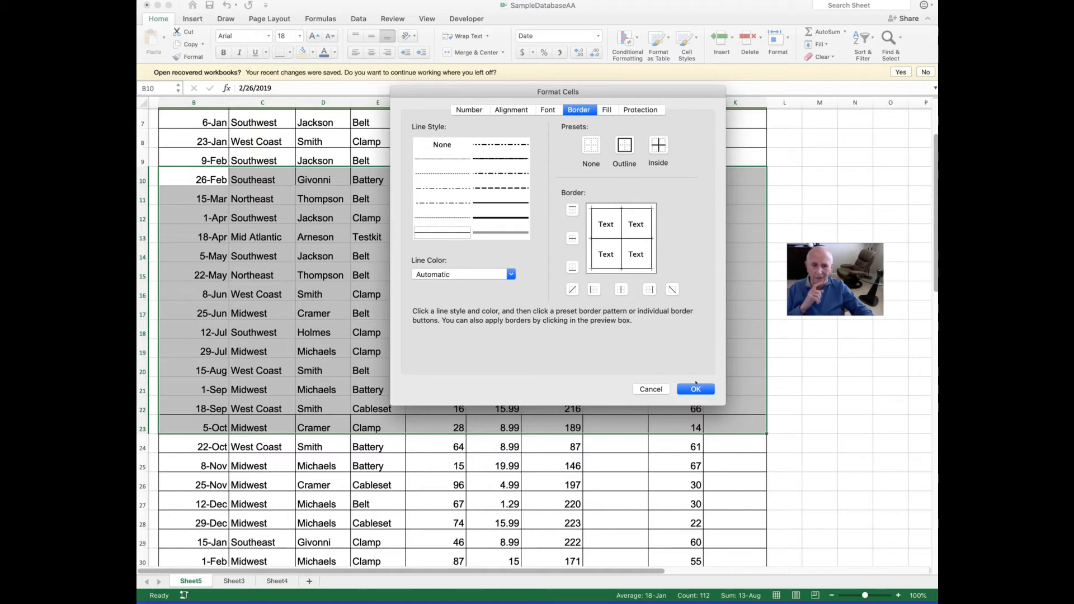
pyautogui.click(696, 389)
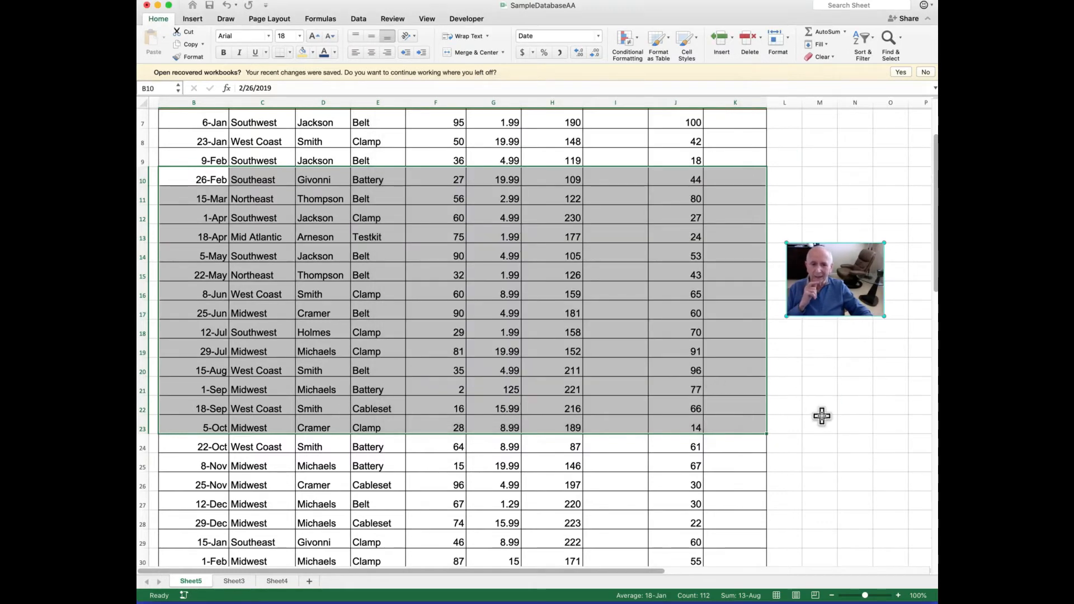
pyautogui.click(821, 416)
pyautogui.scroll(5, 646, 385)
pyautogui.hscroll(-1, 646, 385)
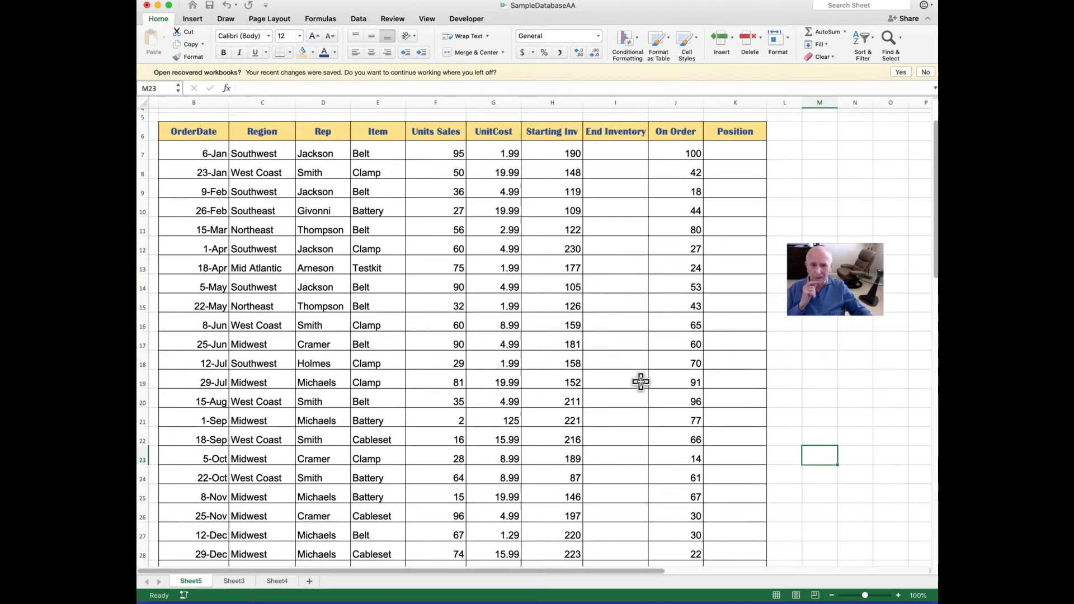
# Calculate the first End Inventory value in I7 as starting inventory minus units sold, with =H7-F7
pyautogui.scroll(-2, 641, 382)
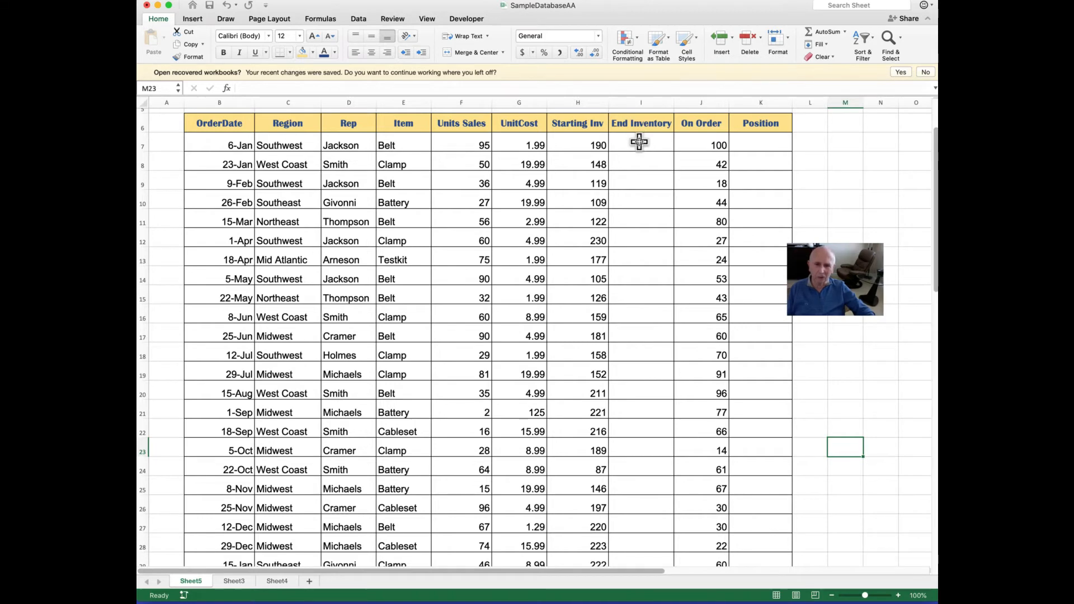
pyautogui.click(637, 141)
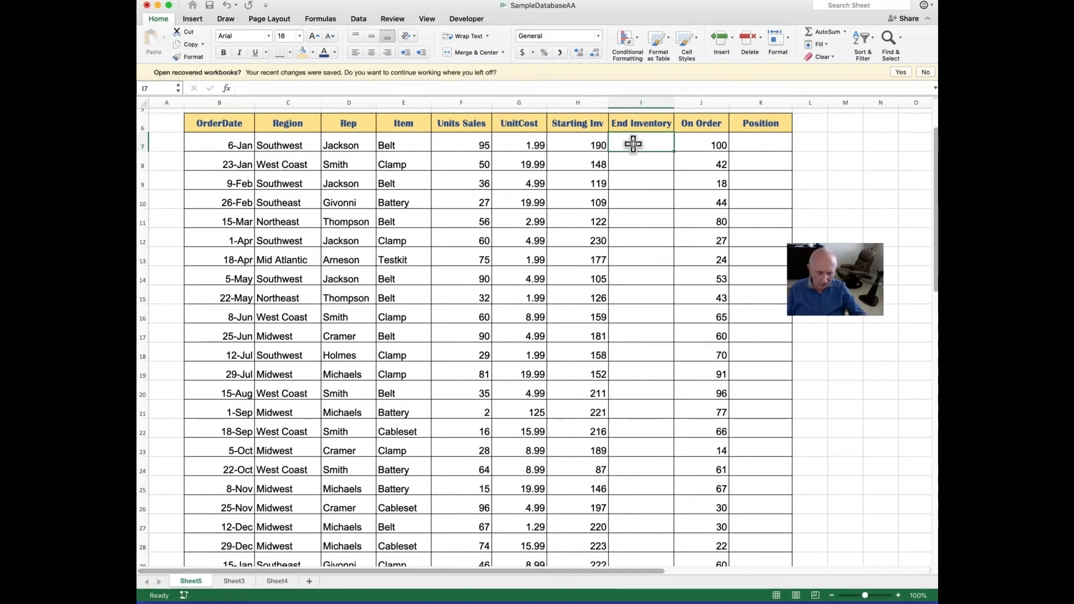
pyautogui.write('=')
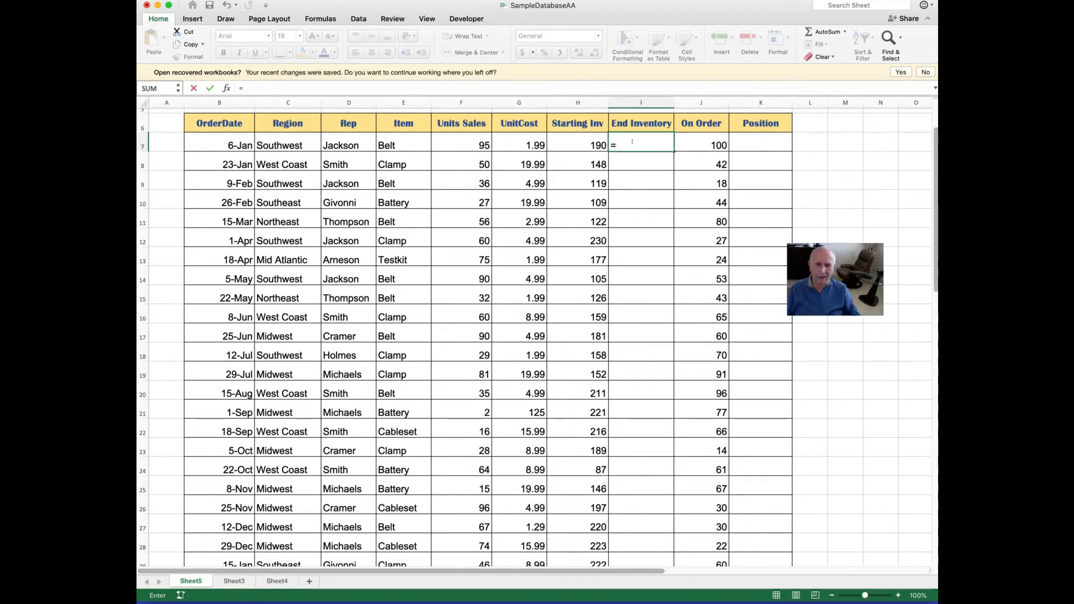
pyautogui.click(590, 145)
pyautogui.hscroll(3, 796, 165)
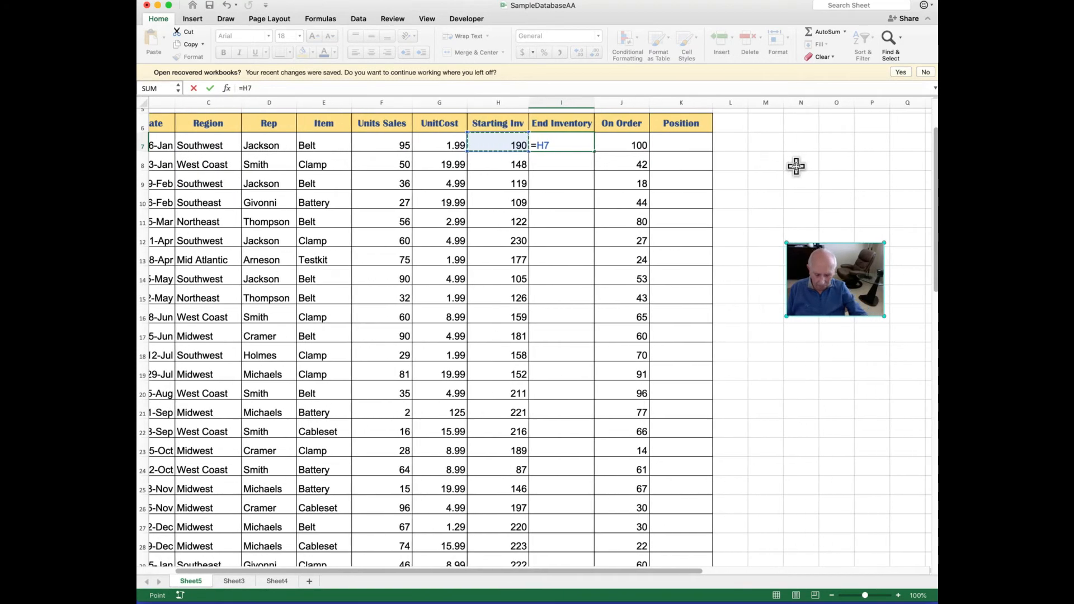
pyautogui.write('-')
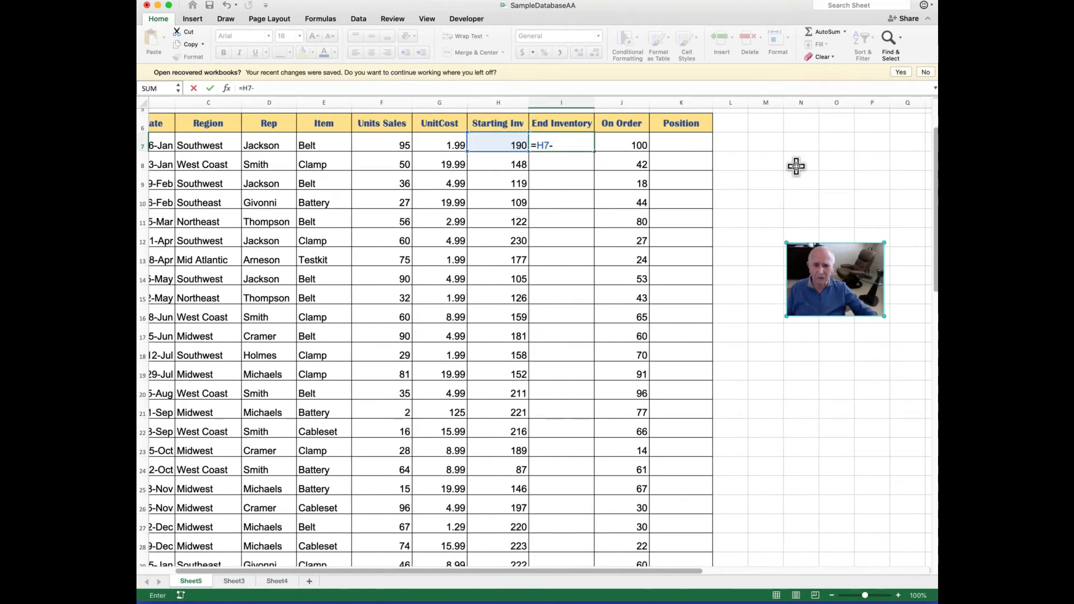
pyautogui.click(379, 144)
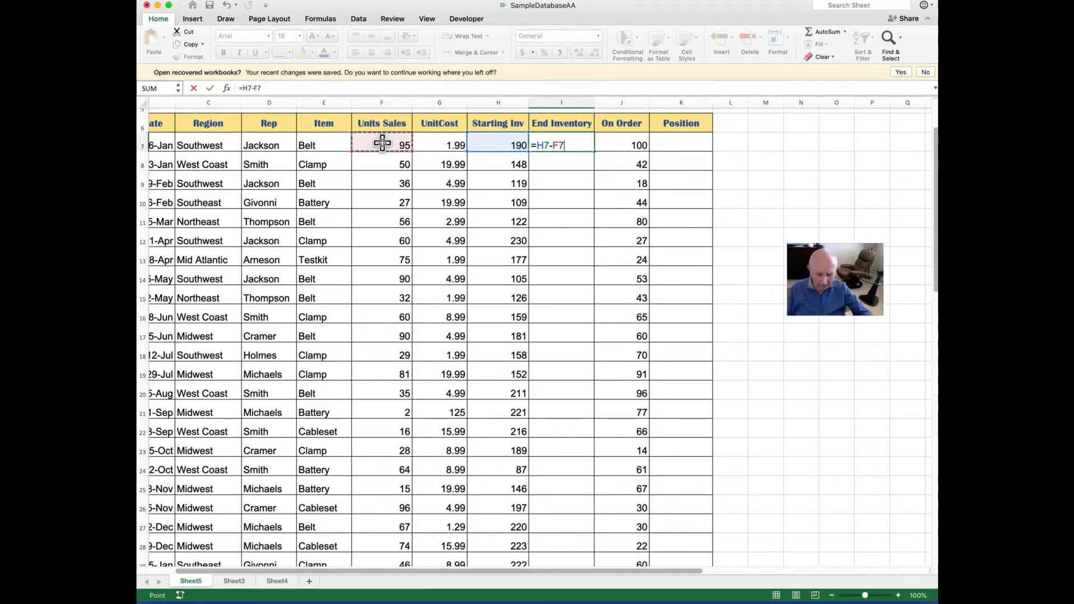
pyautogui.press('Return')
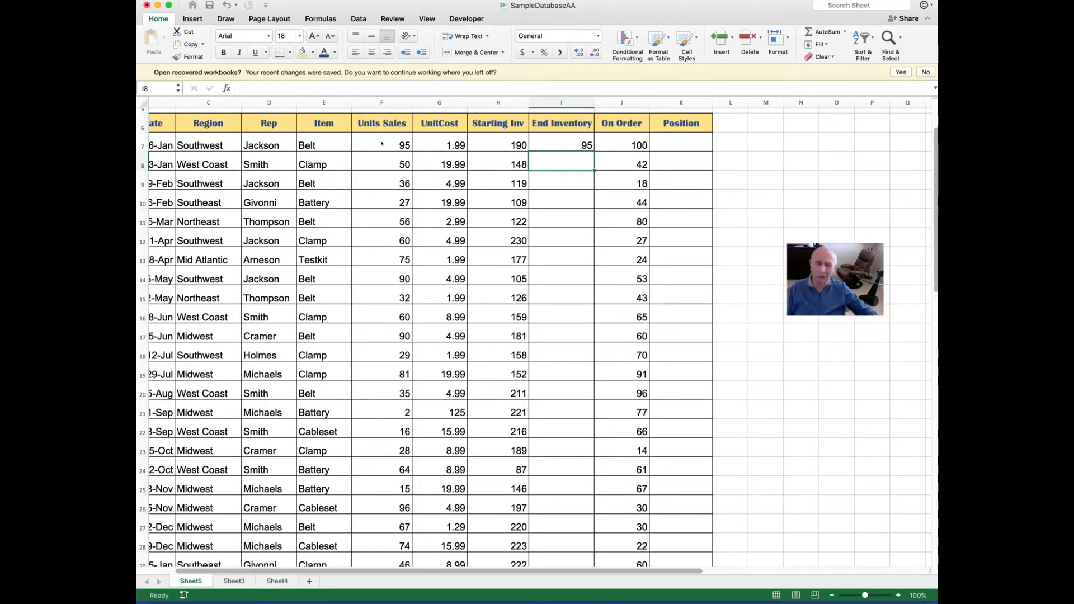
# Fill the End Inventory formula from I7 down to the table's last row, I49
pyautogui.scroll(-2, 777, 170)
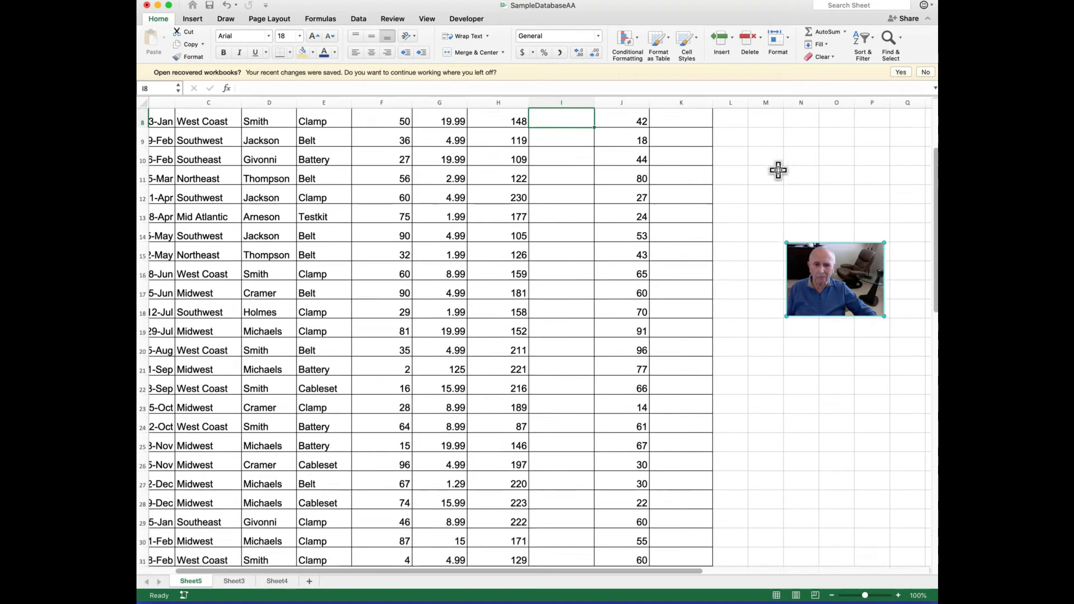
pyautogui.scroll(-2, 777, 170)
pyautogui.scroll(5, 777, 170)
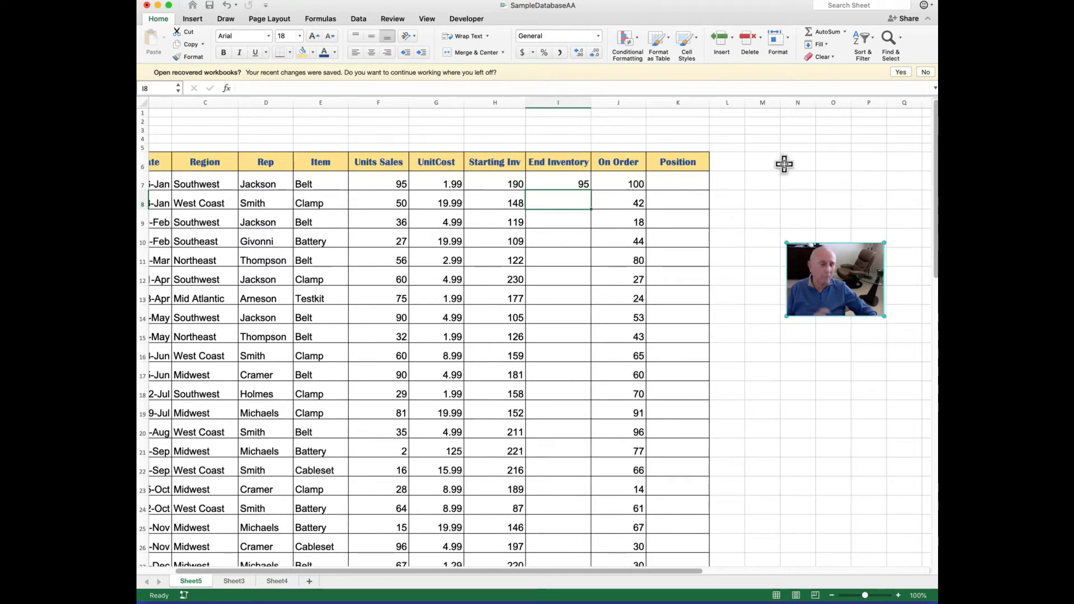
pyautogui.click(556, 182)
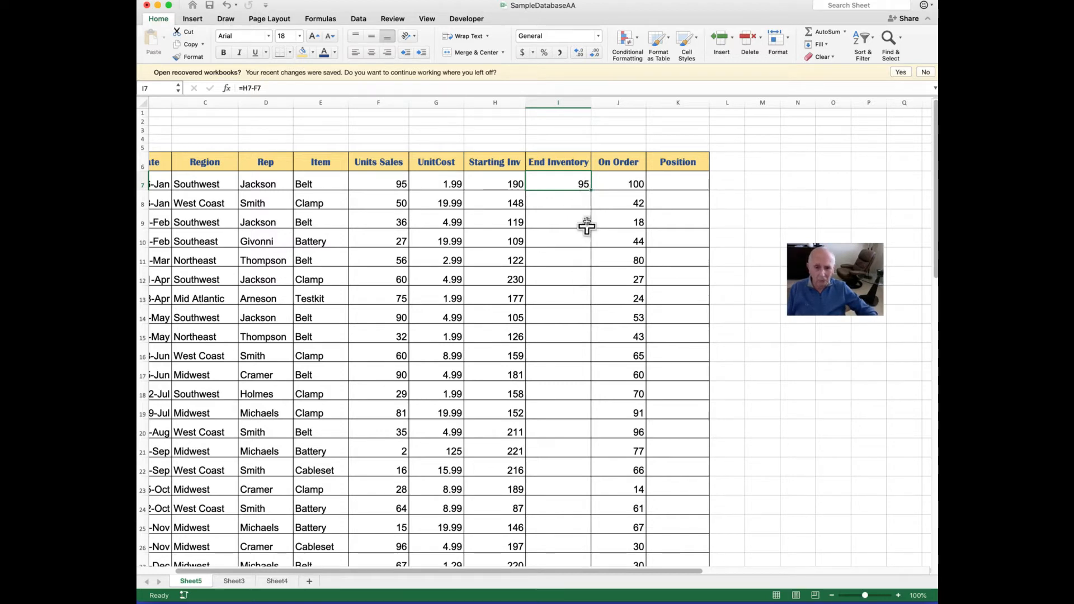
pyautogui.moveTo(590, 190); pyautogui.dragTo(591, 528)
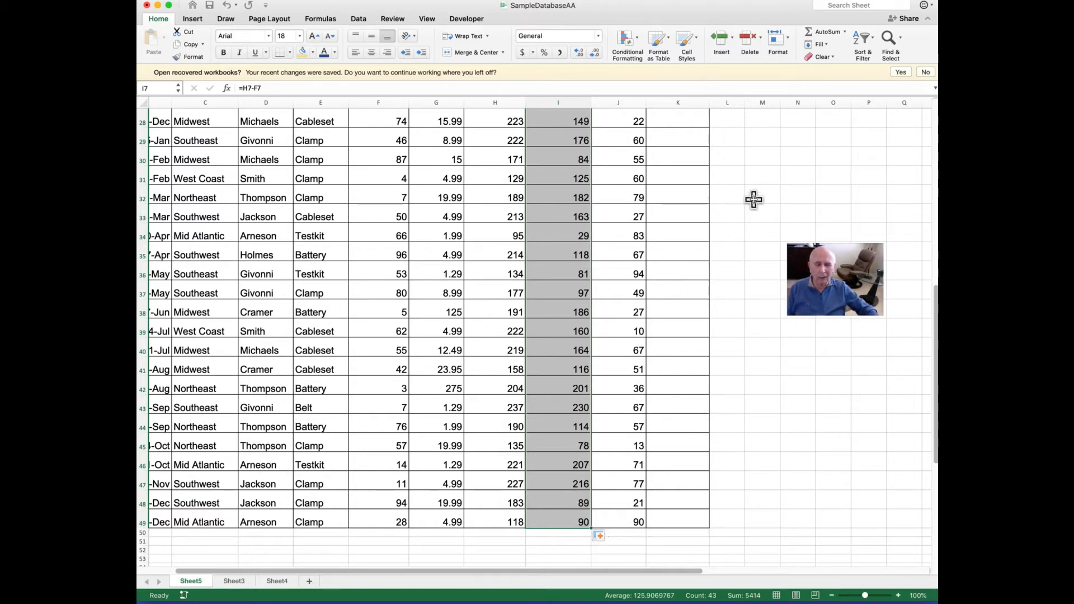
# Calculate the first Position value in K7 as end inventory plus units on order, with =I7+J7
pyautogui.scroll(5, 753, 200)
pyautogui.scroll(5, 754, 200)
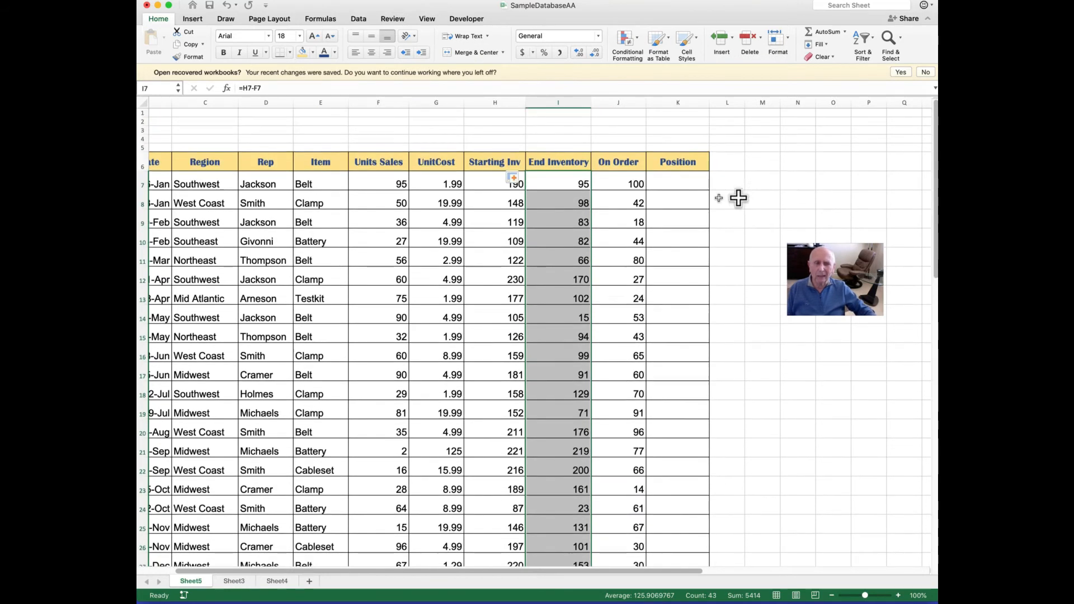
pyautogui.click(676, 183)
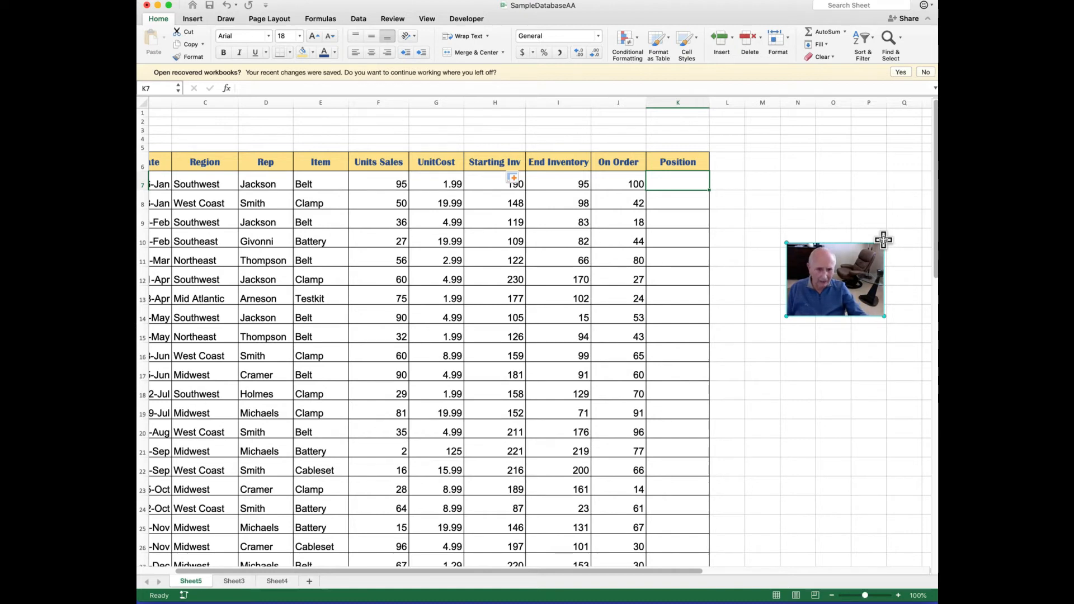
pyautogui.write('=')
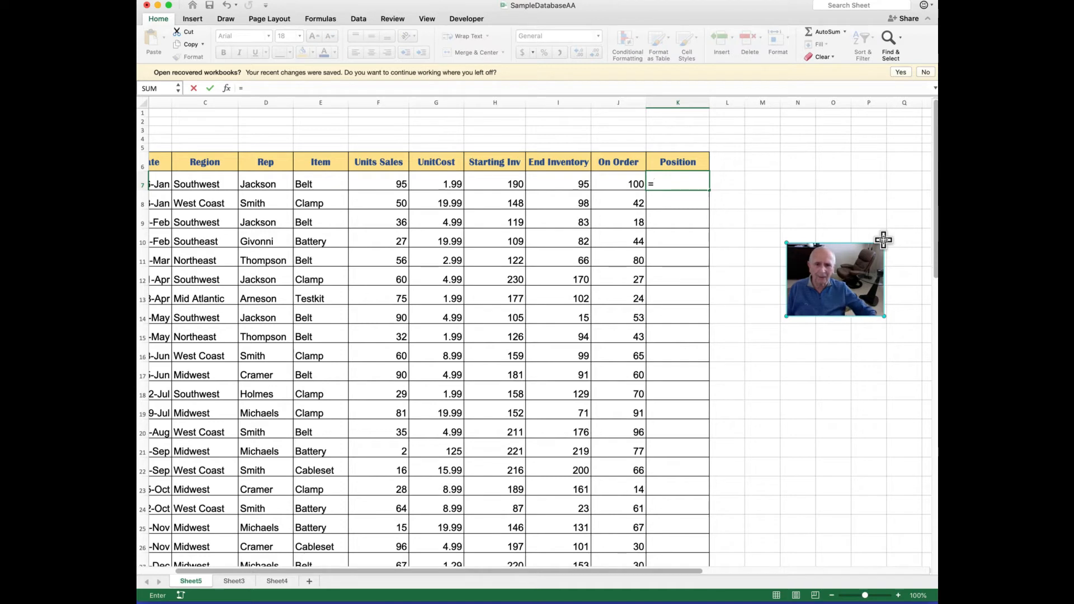
pyautogui.scroll(-5, 878, 239)
pyautogui.scroll(5, 878, 239)
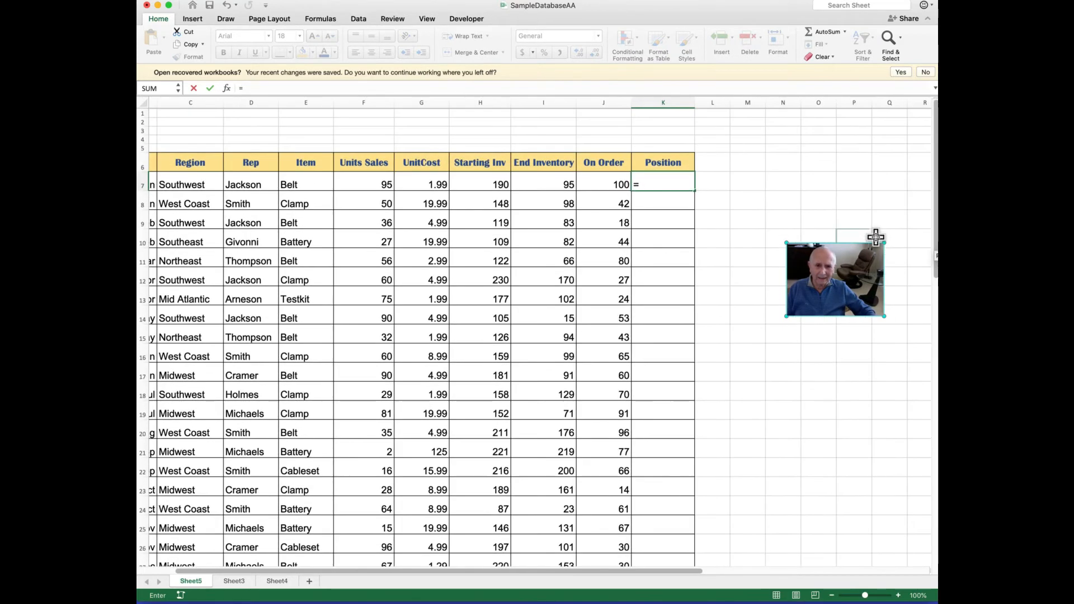
pyautogui.click(533, 180)
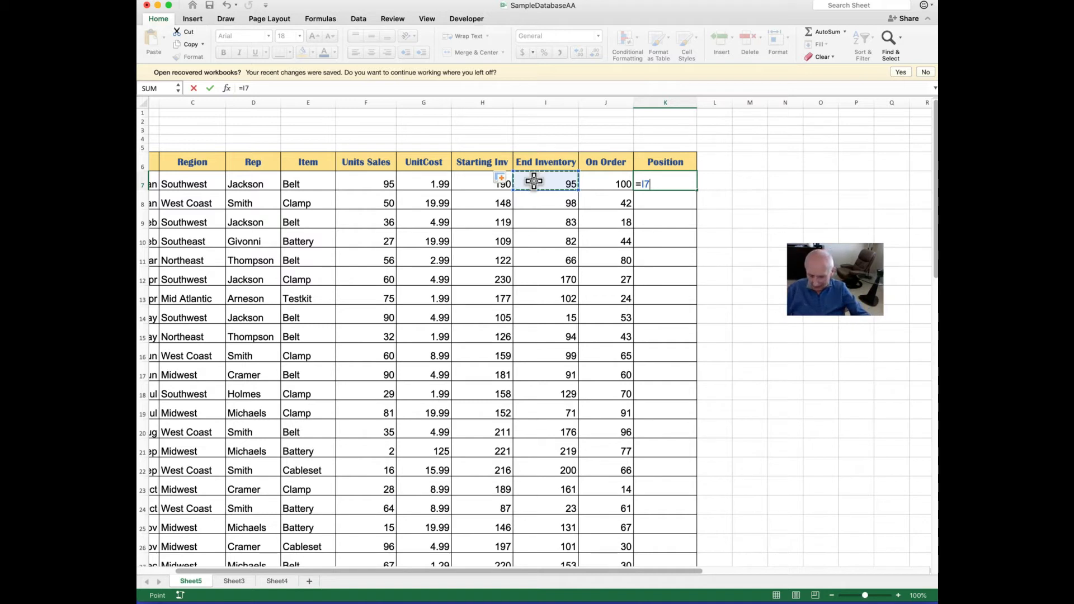
pyautogui.write('+')
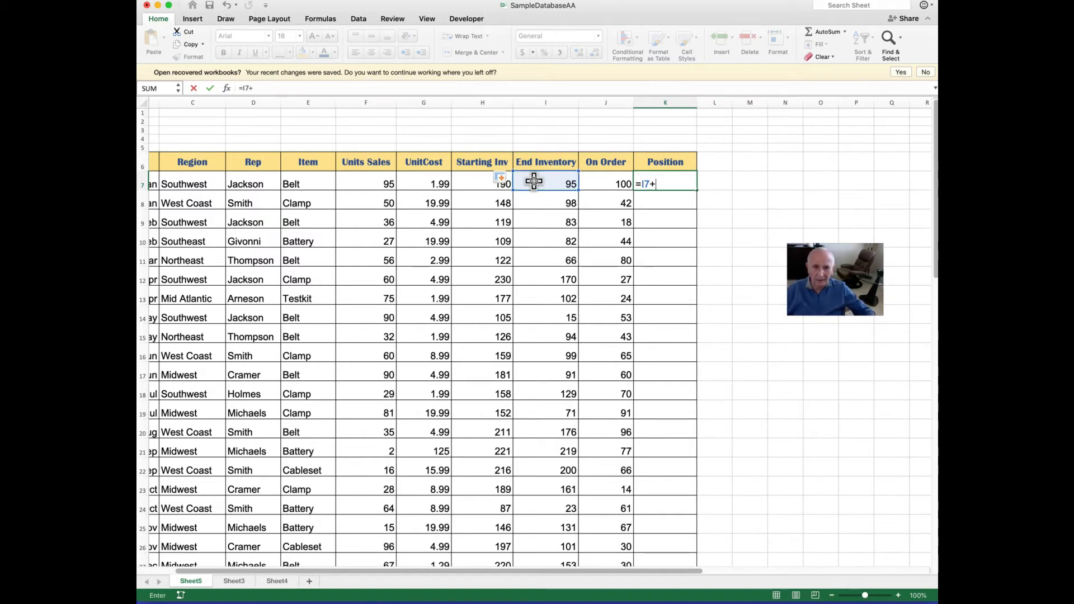
pyautogui.click(604, 184)
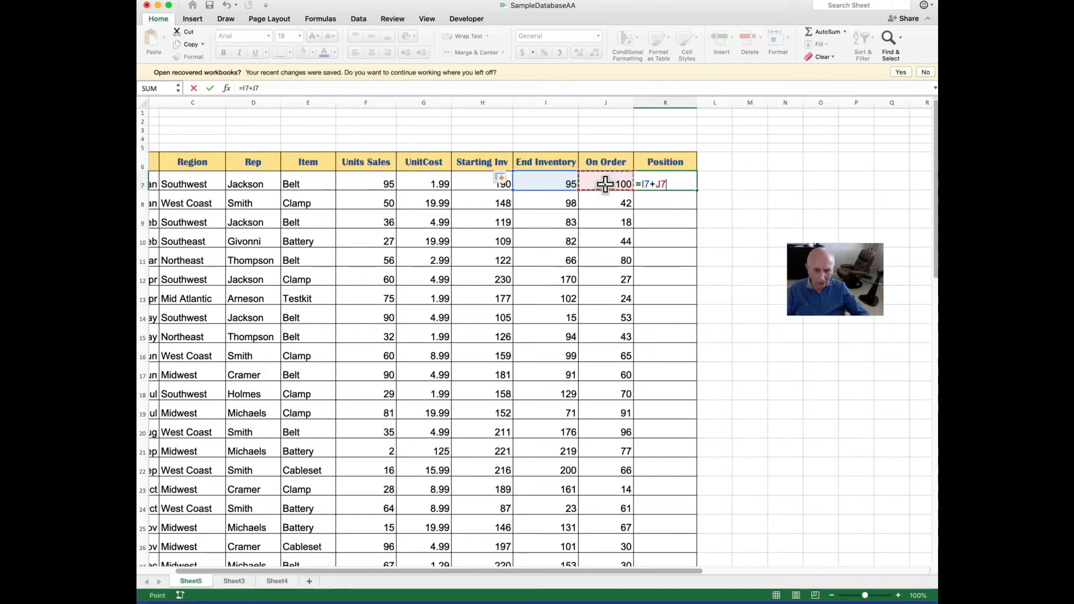
pyautogui.press('Return')
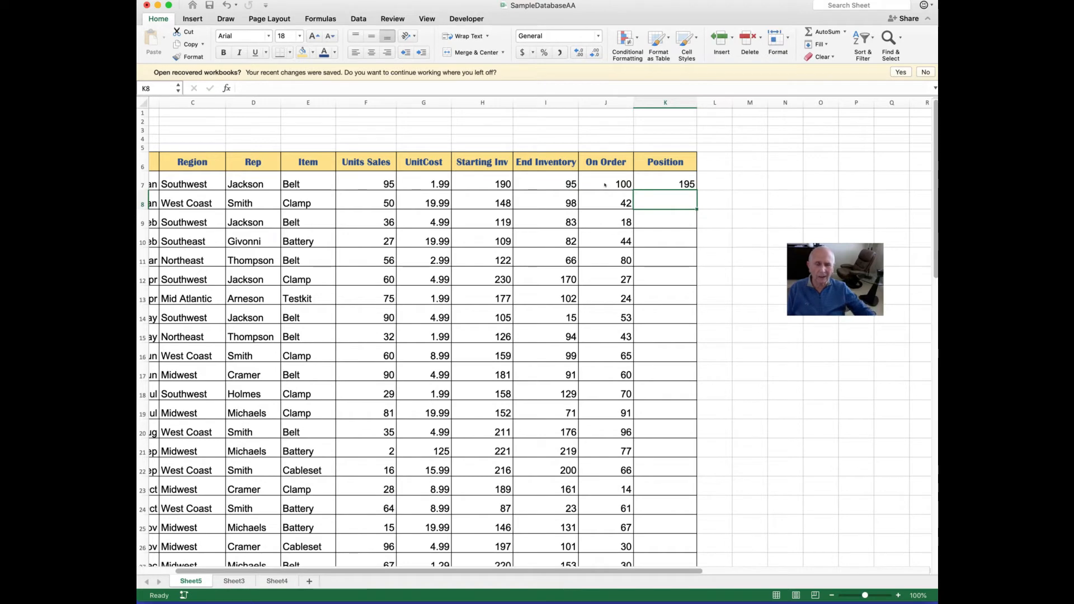
# Fill the Position formula from K7 down to the table's last row, K49
pyautogui.click(667, 182)
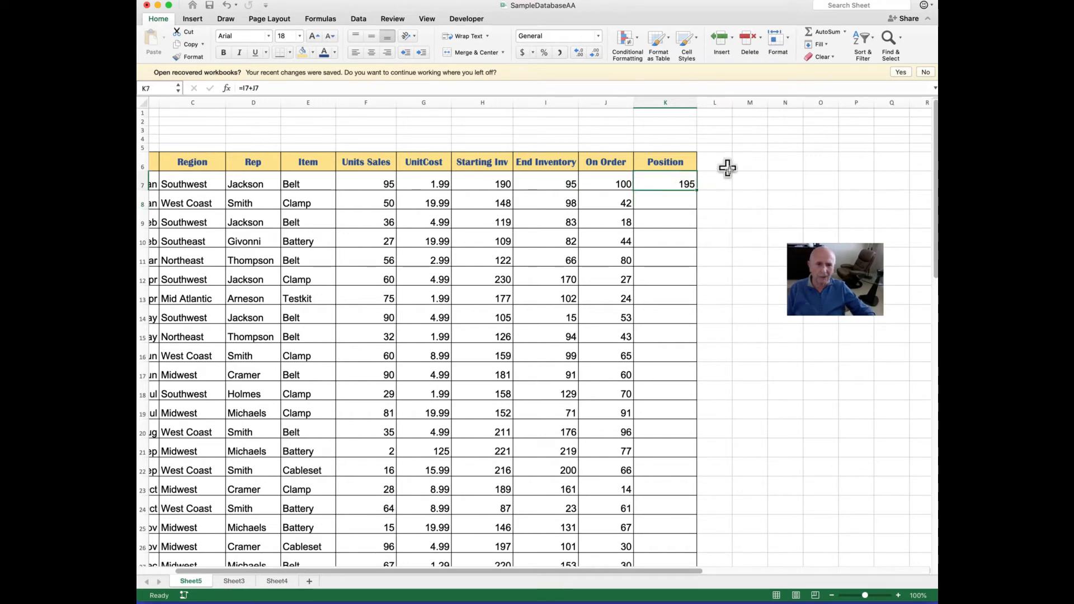
pyautogui.scroll(-3, 729, 169)
pyautogui.scroll(1, 730, 169)
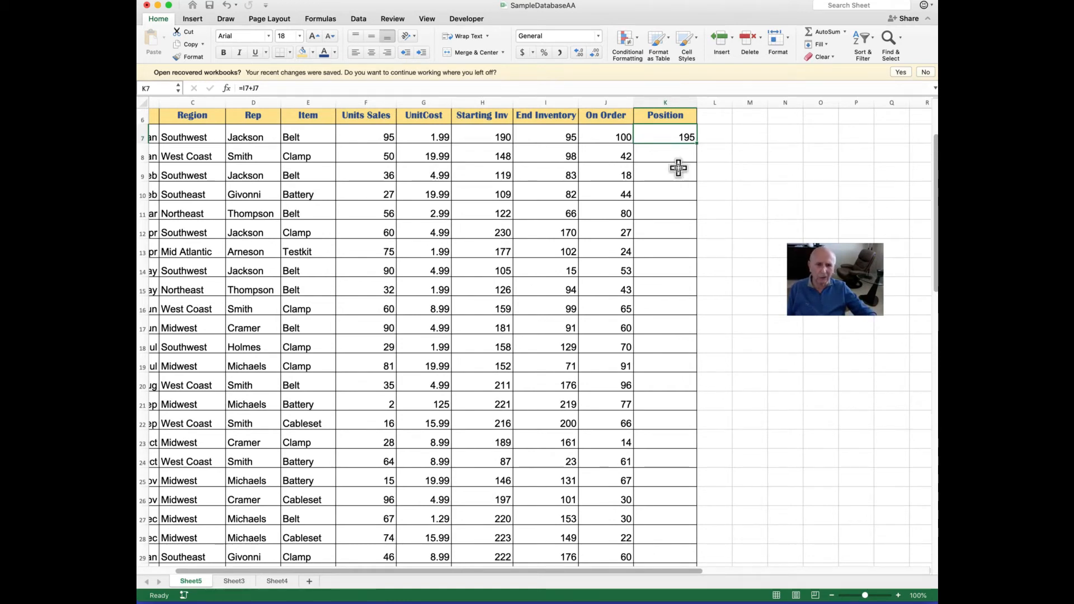
pyautogui.hscroll(-1, 678, 167)
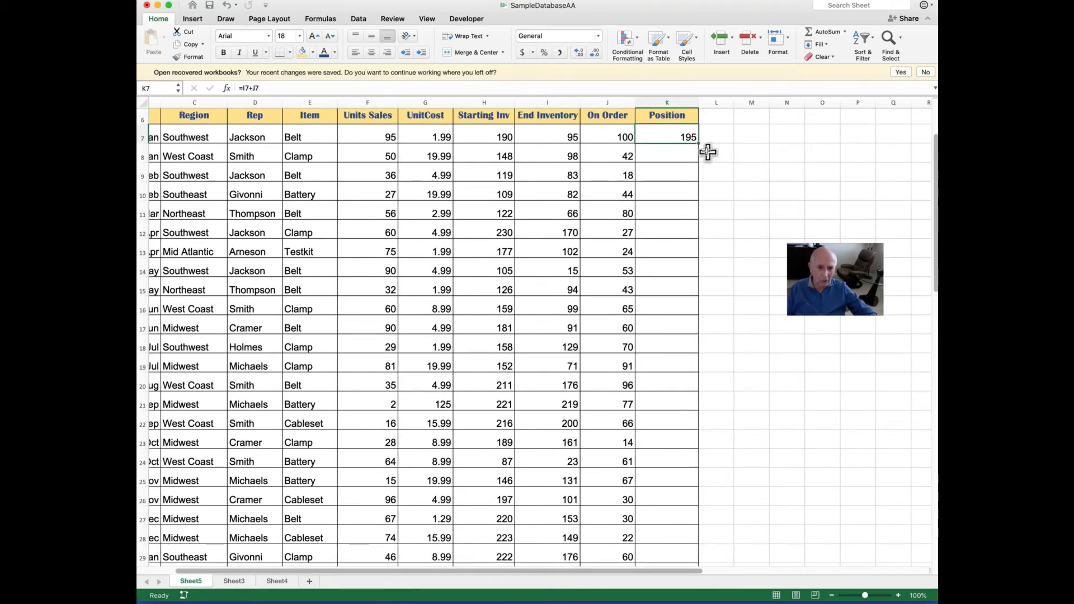
pyautogui.hscroll(-1, 702, 145)
pyautogui.moveTo(705, 146); pyautogui.dragTo(701, 545)
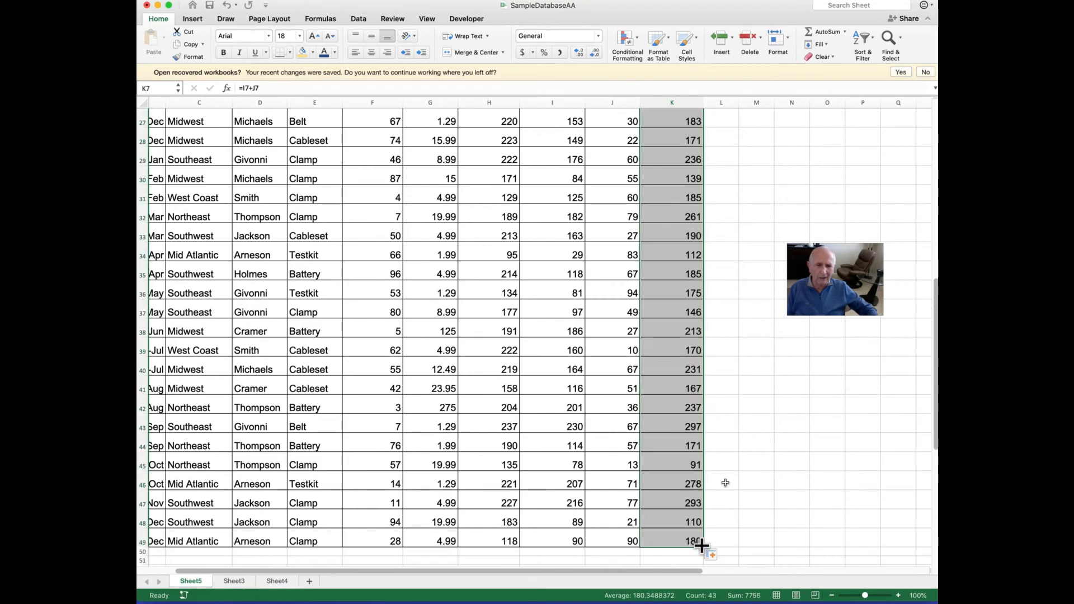
pyautogui.scroll(10, 764, 202)
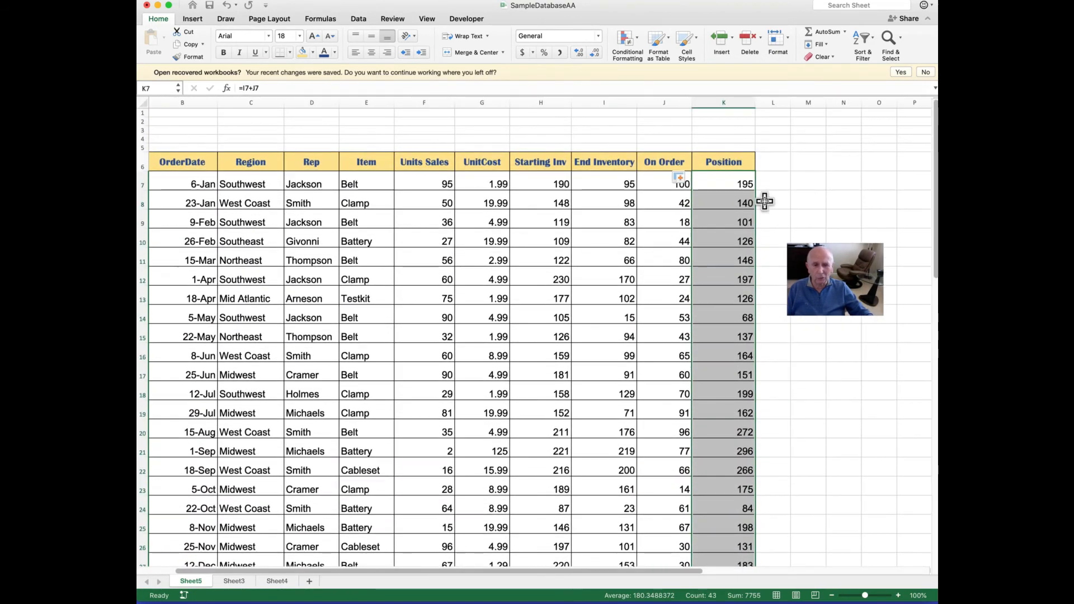
pyautogui.hscroll(-3, 764, 201)
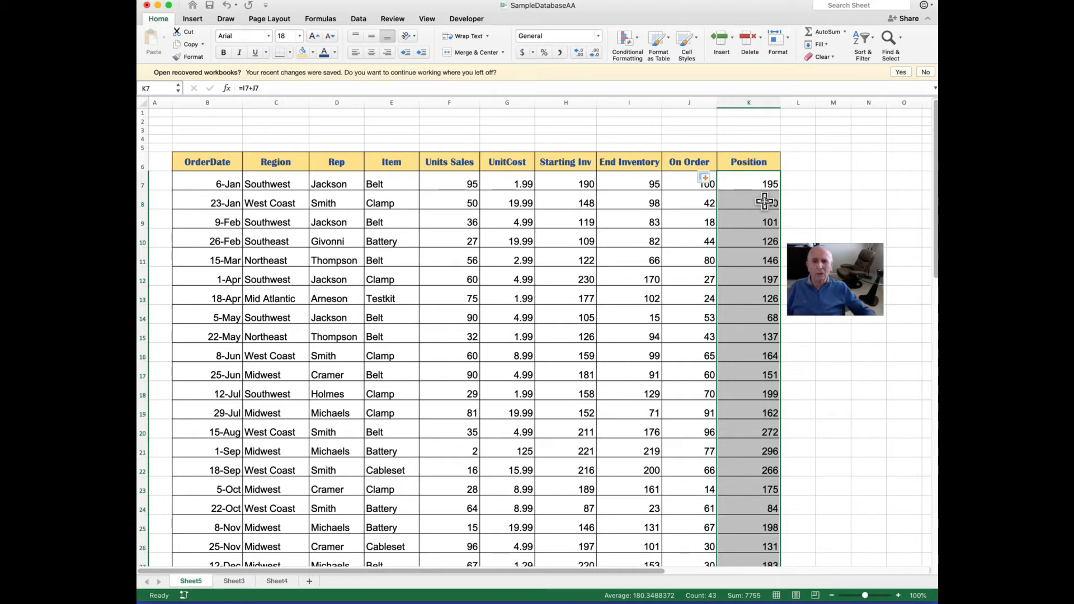
# Apply the Accounting number format with a dollar sign to the UnitCost values in G7:G49
pyautogui.click(509, 184)
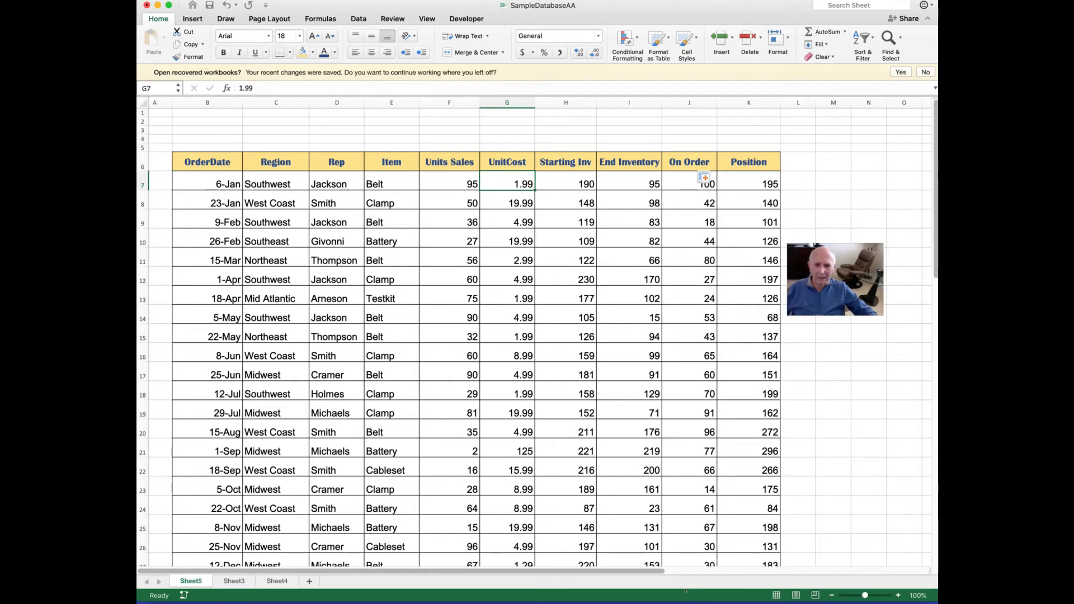
pyautogui.hotkey('shift', 'Down')
pyautogui.hotkey('shift', 'Down')
pyautogui.hotkey('shift', 'Down')
pyautogui.hotkey('shift', 'Down')
pyautogui.hotkey('shift', 'Down')
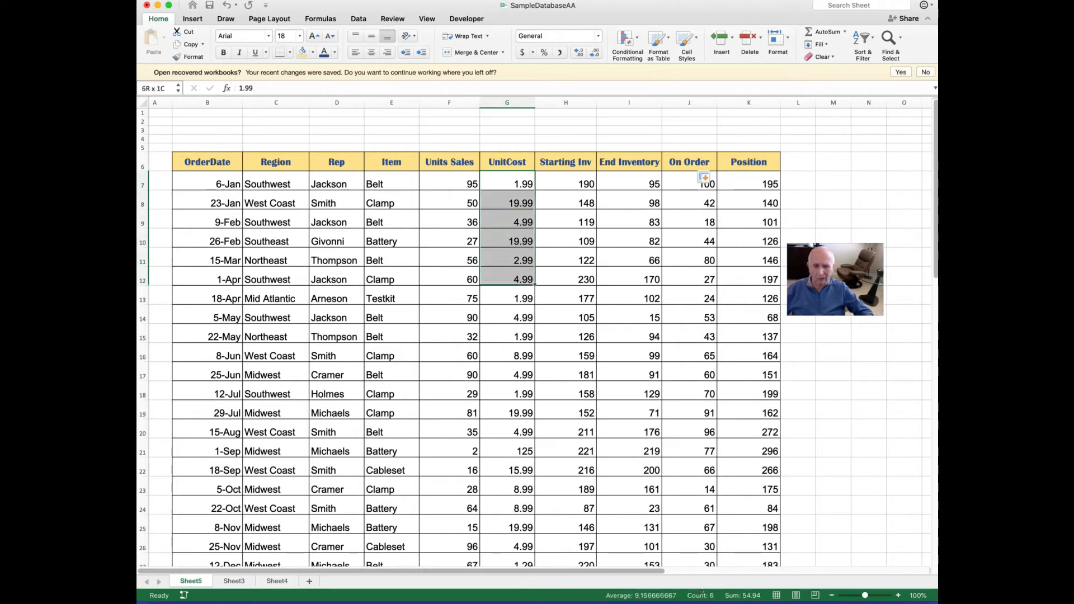
pyautogui.hotkey('shift', 'Down')
pyautogui.hotkey('shift', 'Down')
pyautogui.hotkey('shift', 'Down')
pyautogui.hotkey('shift', 'Down')
pyautogui.hotkey('shift', 'Down')
pyautogui.hotkey('shift', 'Down')
pyautogui.hotkey('shift', 'Down')
pyautogui.hotkey('shift', 'Down')
pyautogui.hotkey('shift', 'Down')
pyautogui.hotkey('shift', 'Down')
pyautogui.hotkey('shift', 'Down')
pyautogui.hotkey('shift', 'Down')
pyautogui.hotkey('shift', 'Down')
pyautogui.hotkey('shift', 'Down')
pyautogui.hotkey('shift', 'Down')
pyautogui.hotkey('shift', 'Down')
pyautogui.hotkey('shift', 'Down')
pyautogui.hotkey('shift', 'Down')
pyautogui.hotkey('shift', 'Down')
pyautogui.hotkey('shift', 'Down')
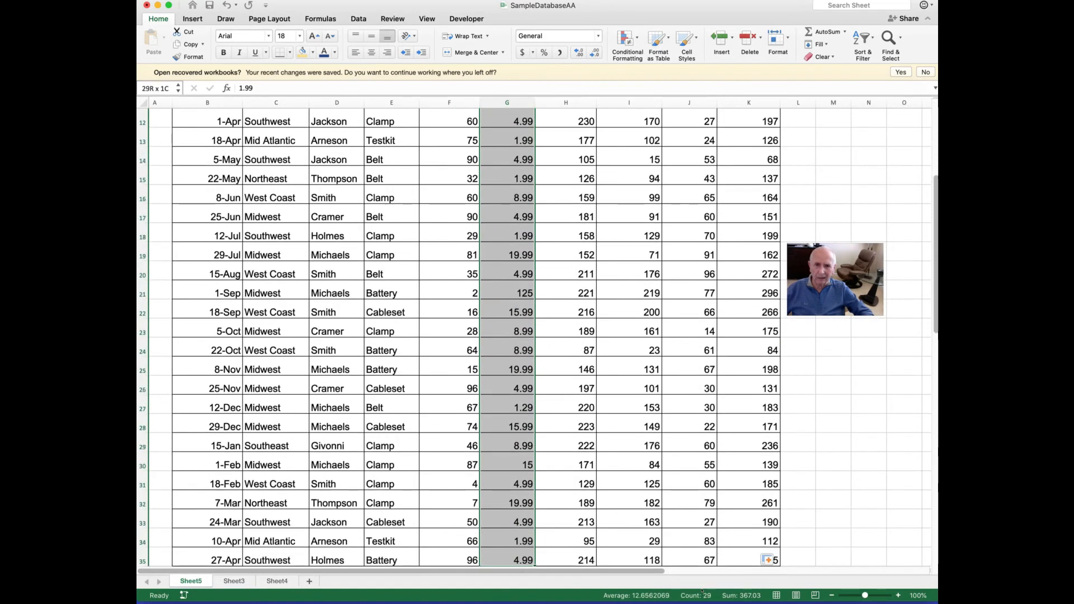
pyautogui.hotkey('shift', 'Down')
pyautogui.hotkey('shift', 'Down')
pyautogui.hotkey('shift', 'Down')
pyautogui.hotkey('shift', 'Down')
pyautogui.hotkey('shift', 'Down')
pyautogui.hotkey('shift', 'Down')
pyautogui.hotkey('shift', 'Down')
pyautogui.hotkey('shift', 'Down')
pyautogui.hotkey('shift', 'Down')
pyautogui.hotkey('shift', 'Down')
pyautogui.hotkey('shift', 'Down')
pyautogui.hotkey('shift', 'Down')
pyautogui.hotkey('shift', 'Down')
pyautogui.hotkey('shift', 'Down')
pyautogui.hotkey('shift', 'Down')
pyautogui.hotkey('shift', 'Down')
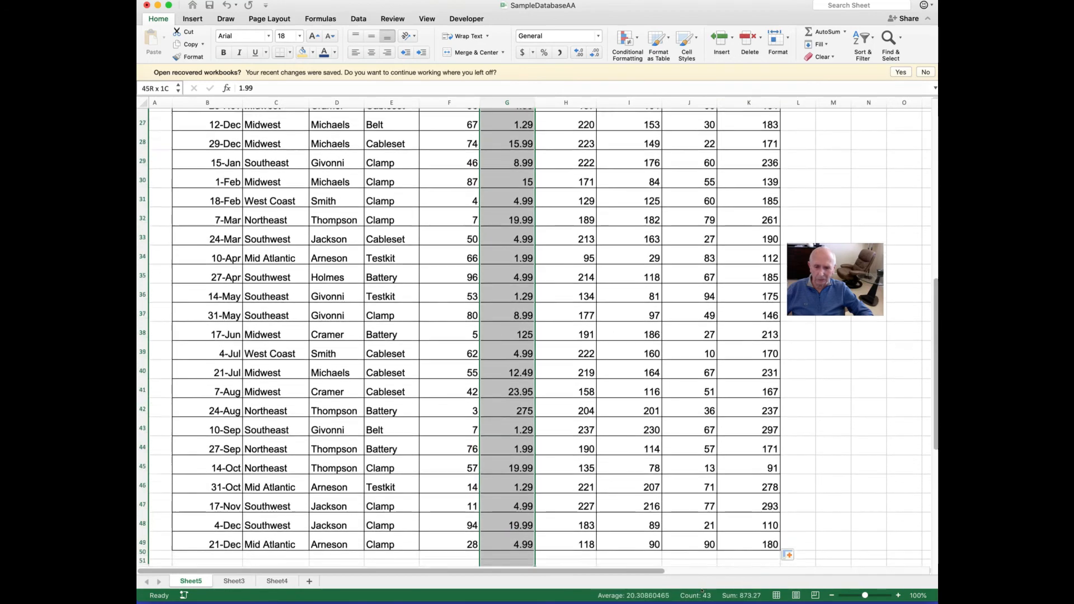
pyautogui.hotkey('shift', 'Down')
pyautogui.hotkey('shift', 'Down')
pyautogui.hotkey('shift', 'Up')
pyautogui.hotkey('shift', 'Up')
pyautogui.hotkey('shift', 'Up')
pyautogui.hotkey('shift', 'Up')
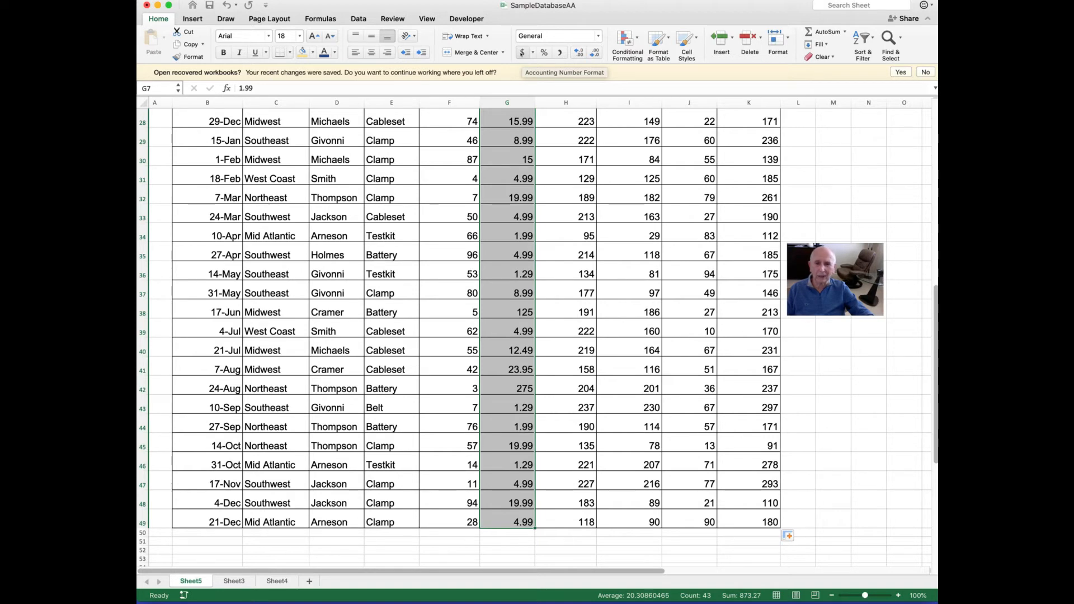
pyautogui.click(522, 52)
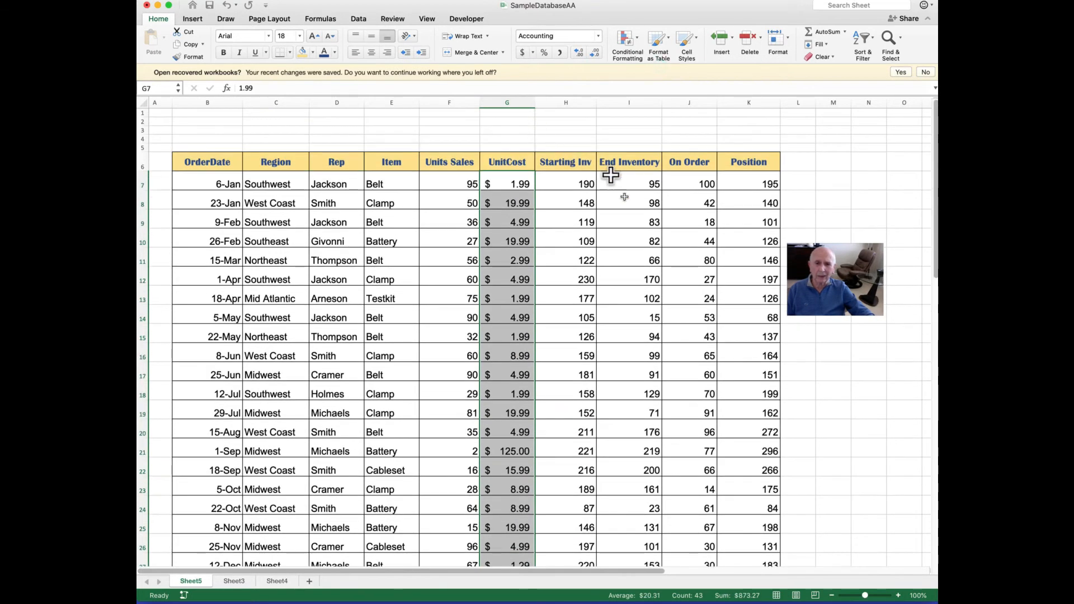
# Review the completed table from the header row down to row 49, including the formatted UnitCost column
pyautogui.scroll(-3, 646, 224)
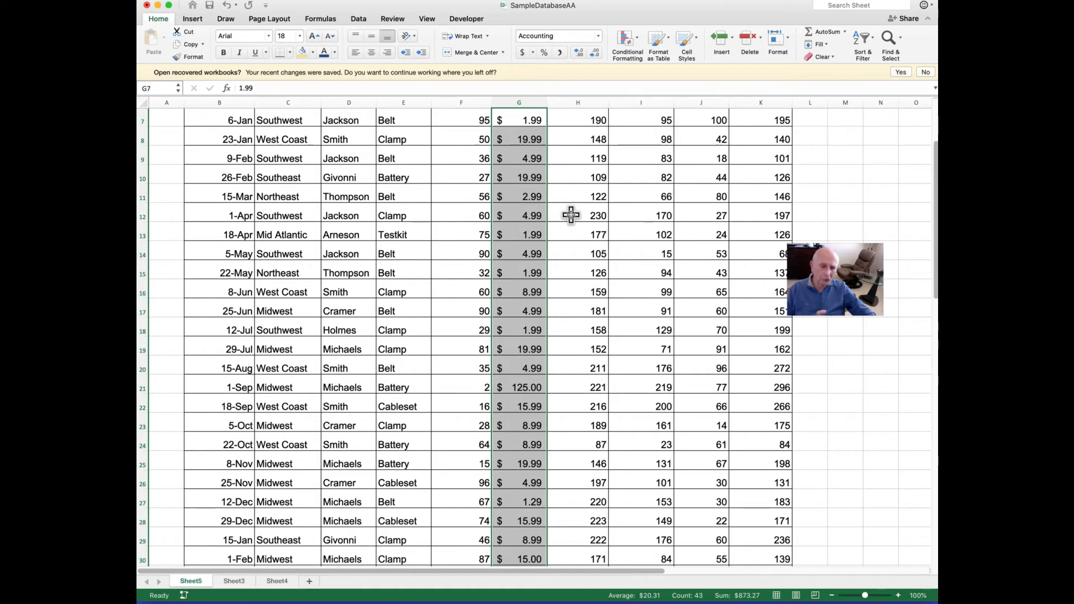
pyautogui.scroll(3, 571, 215)
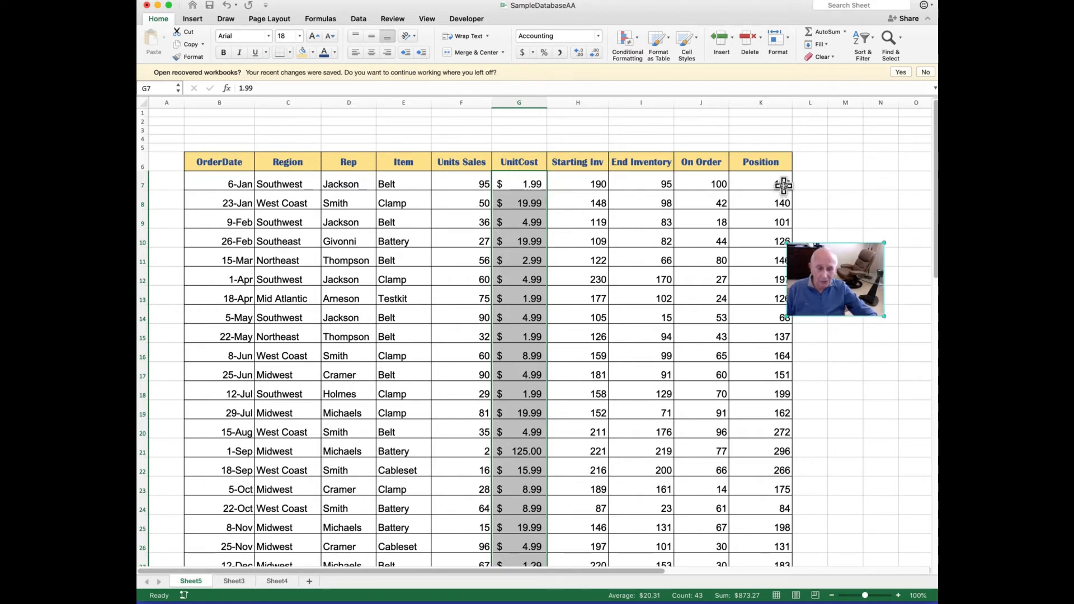
pyautogui.scroll(-1, 754, 186)
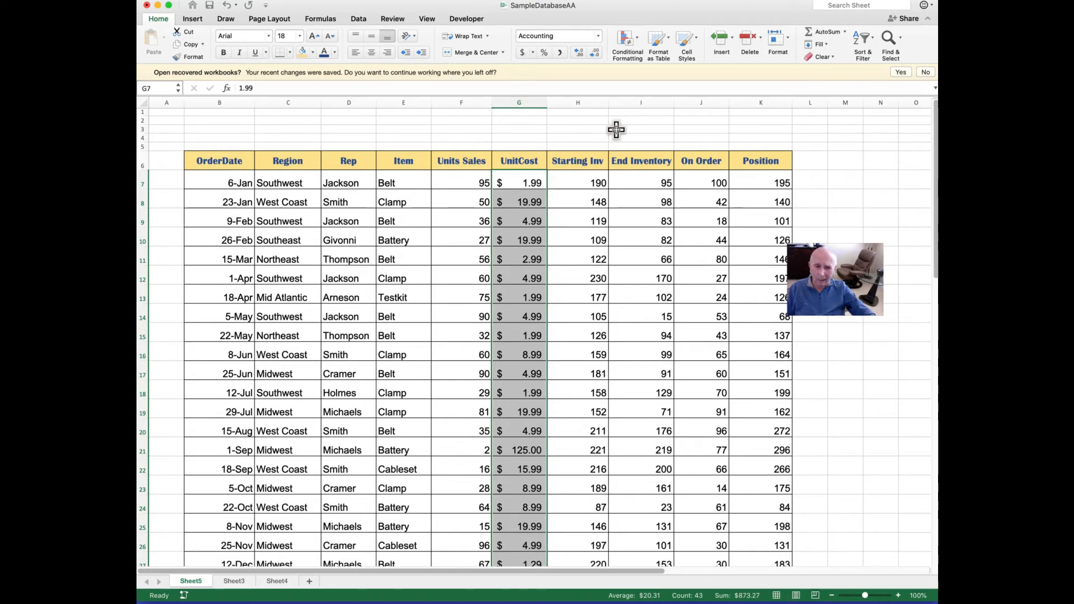
pyautogui.scroll(-3, 616, 140)
pyautogui.hscroll(1, 616, 130)
pyautogui.scroll(1, 615, 129)
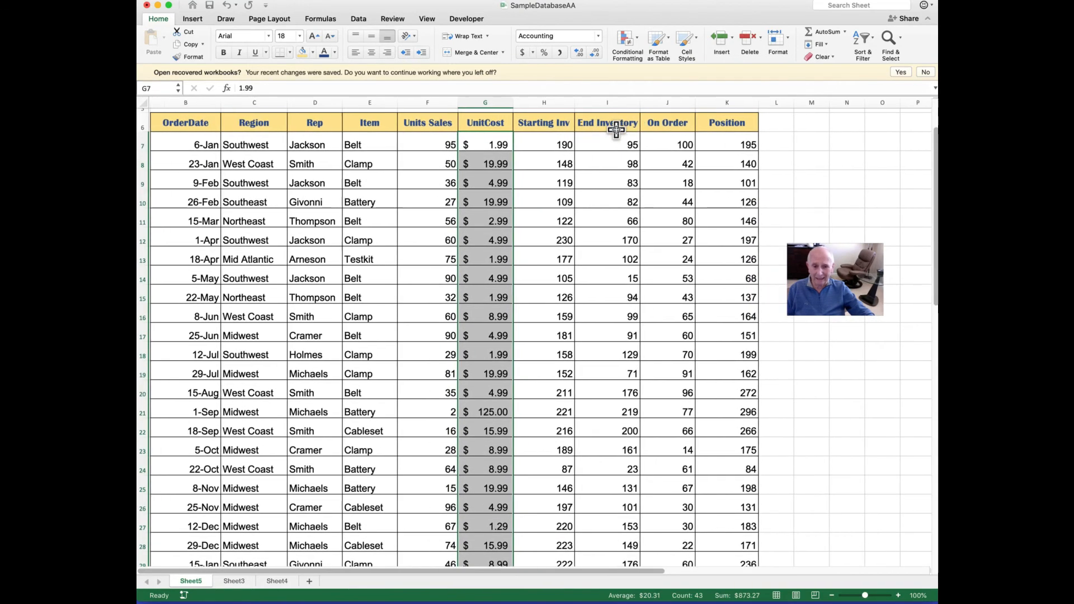
pyautogui.scroll(-10, 616, 130)
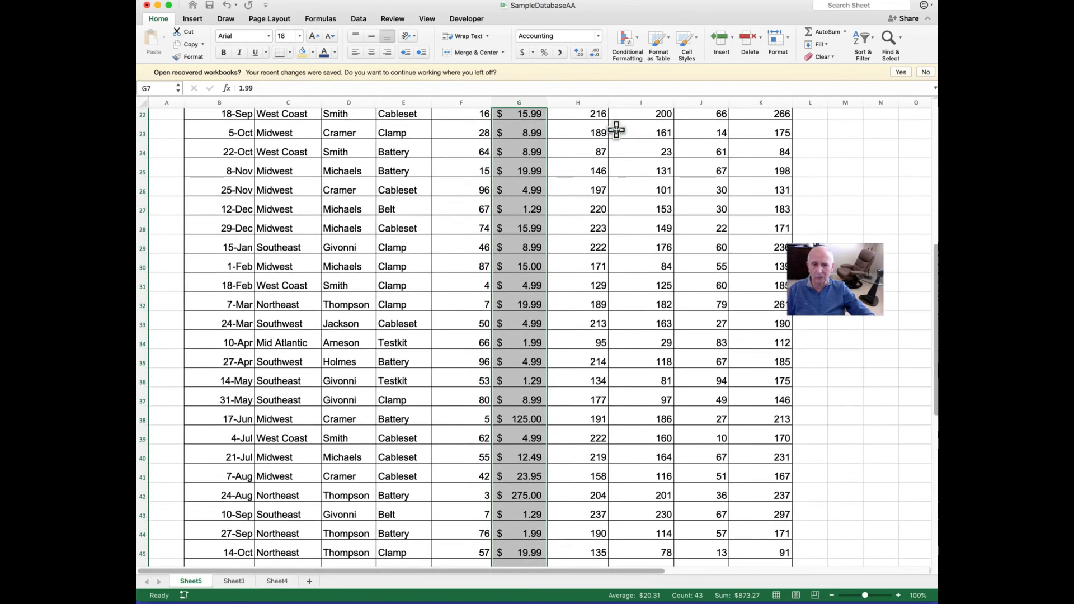
pyautogui.hscroll(-1, 616, 130)
pyautogui.scroll(-3, 616, 130)
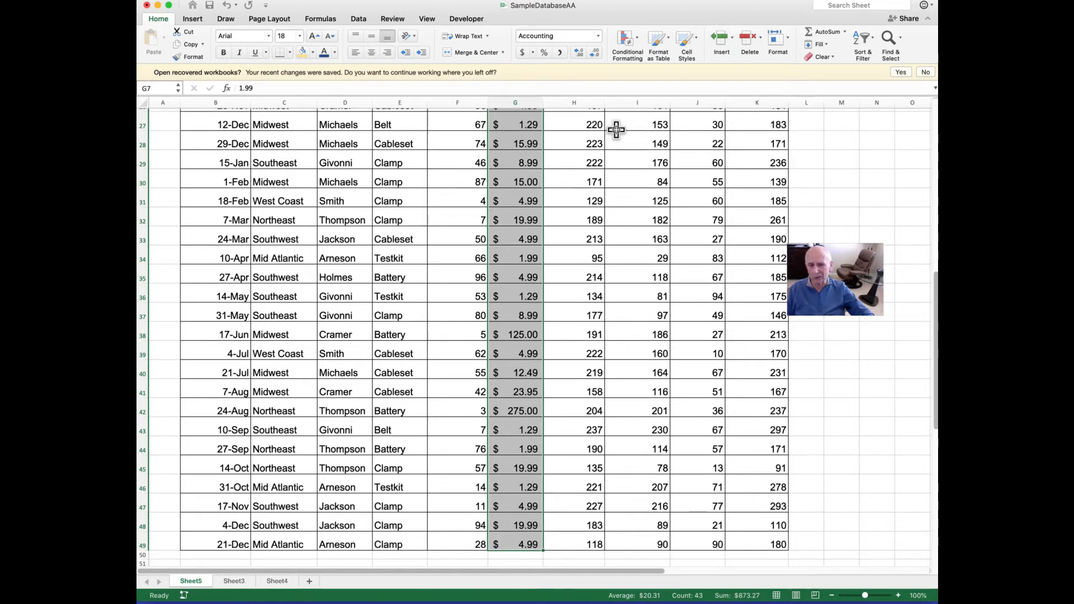
pyautogui.scroll(10, 616, 130)
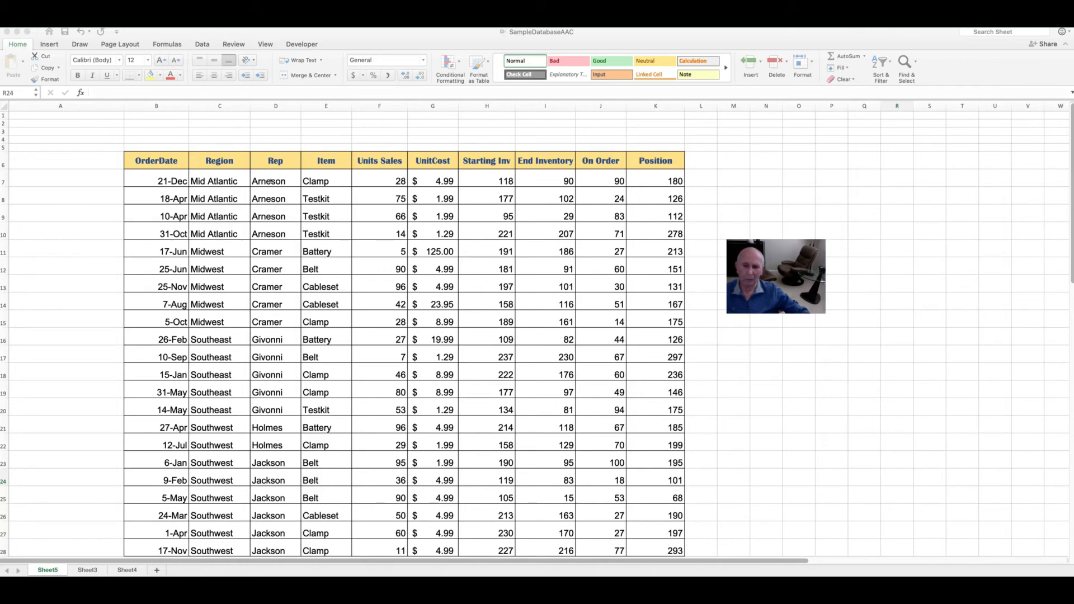
# Sort the whole table B6:K49 in SampleDatabaseAAC by OrderDate from oldest to newest
pyautogui.click(139, 159)
pyautogui.click(137, 160)
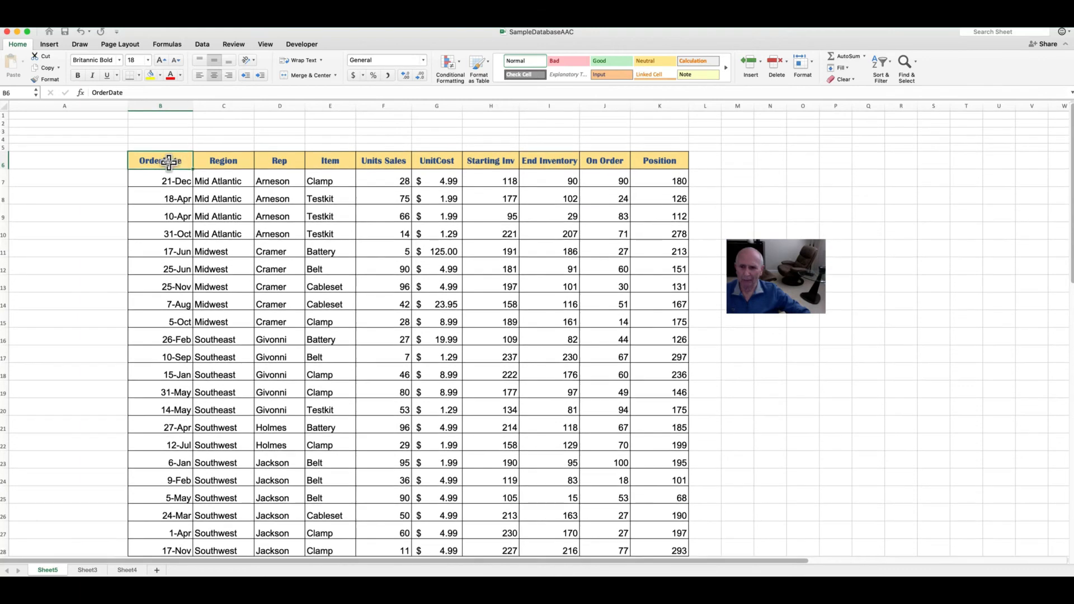
pyautogui.hscroll(1, 168, 159)
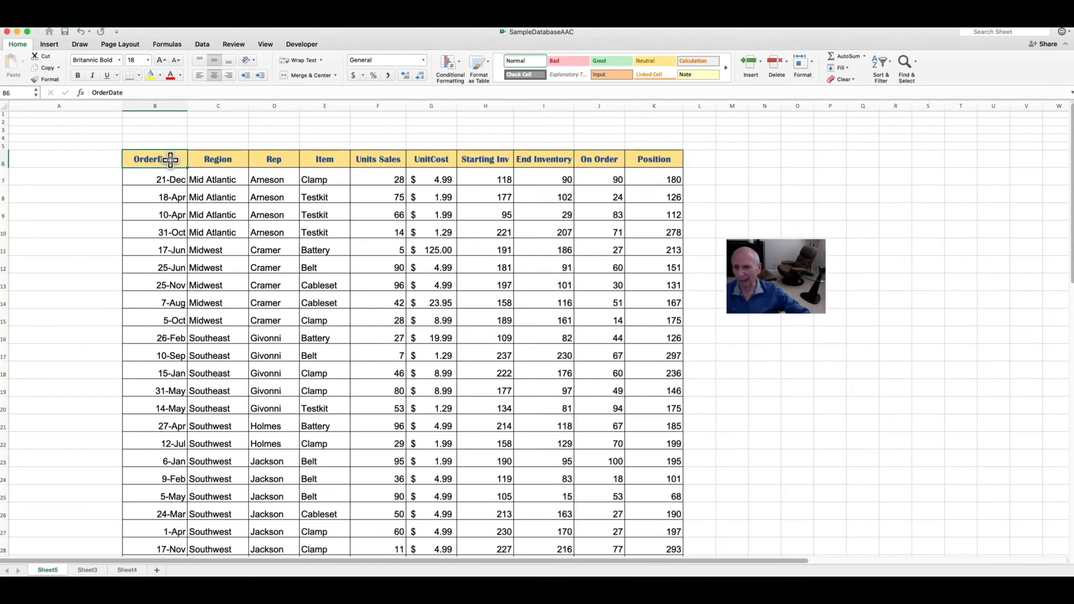
pyautogui.hscroll(-1, 164, 158)
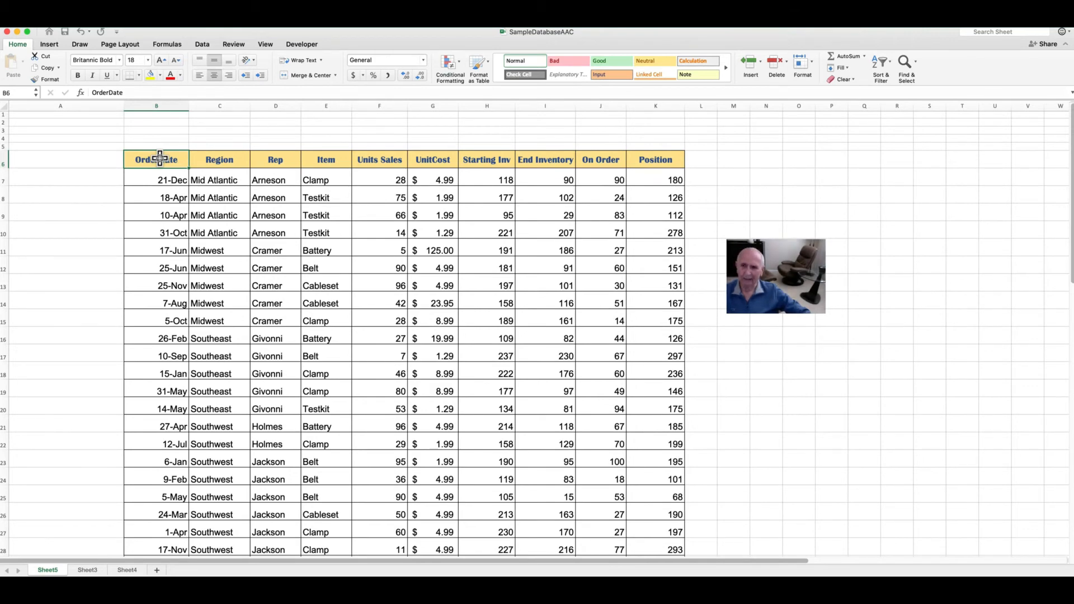
pyautogui.scroll(-1, 160, 159)
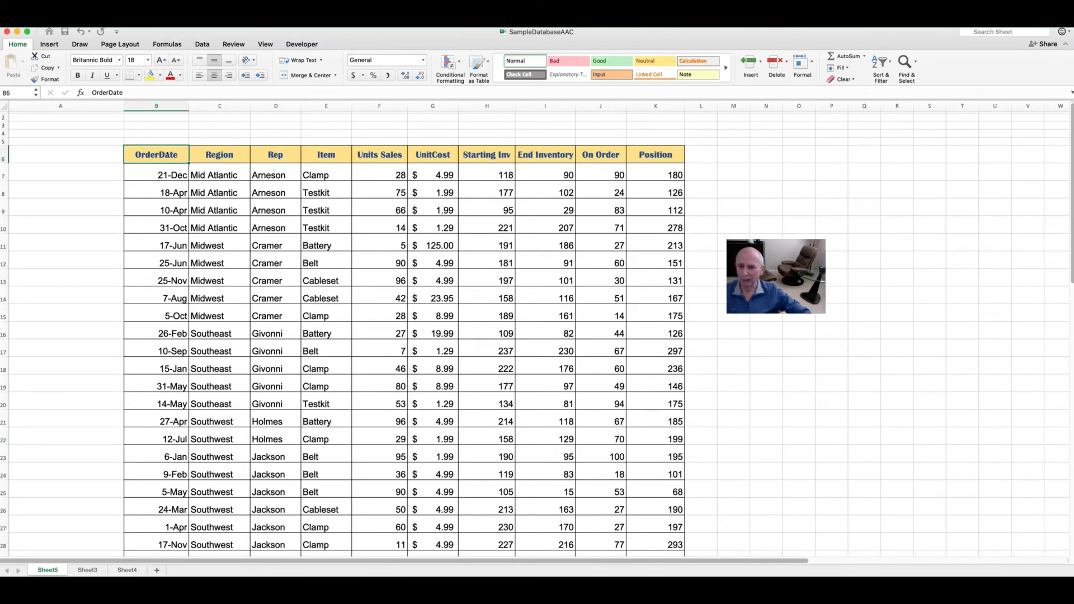
pyautogui.moveTo(169, 159); pyautogui.dragTo(651, 527)
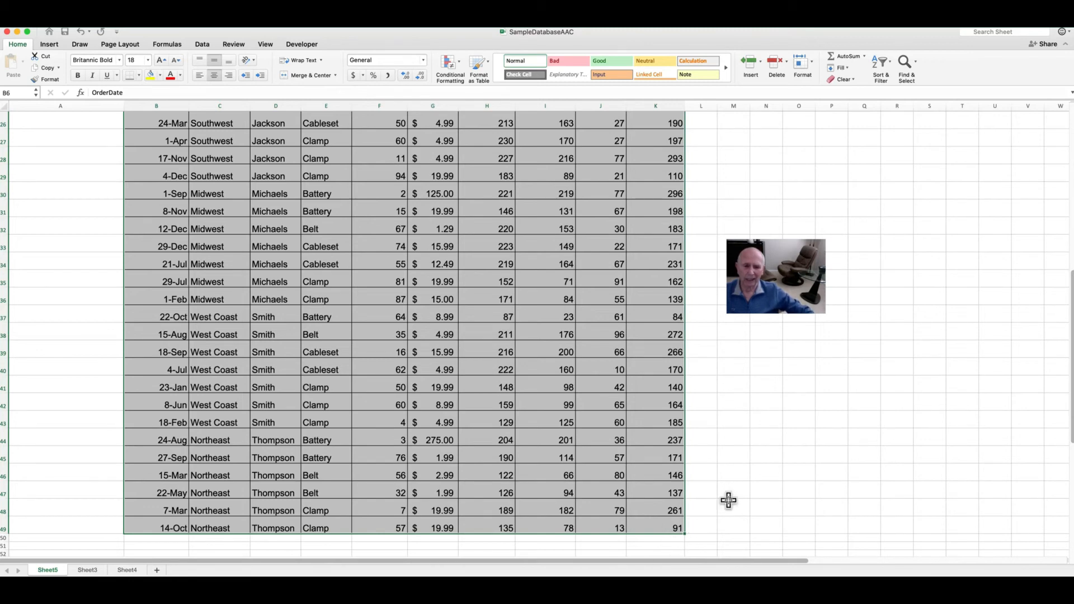
pyautogui.scroll(10, 727, 499)
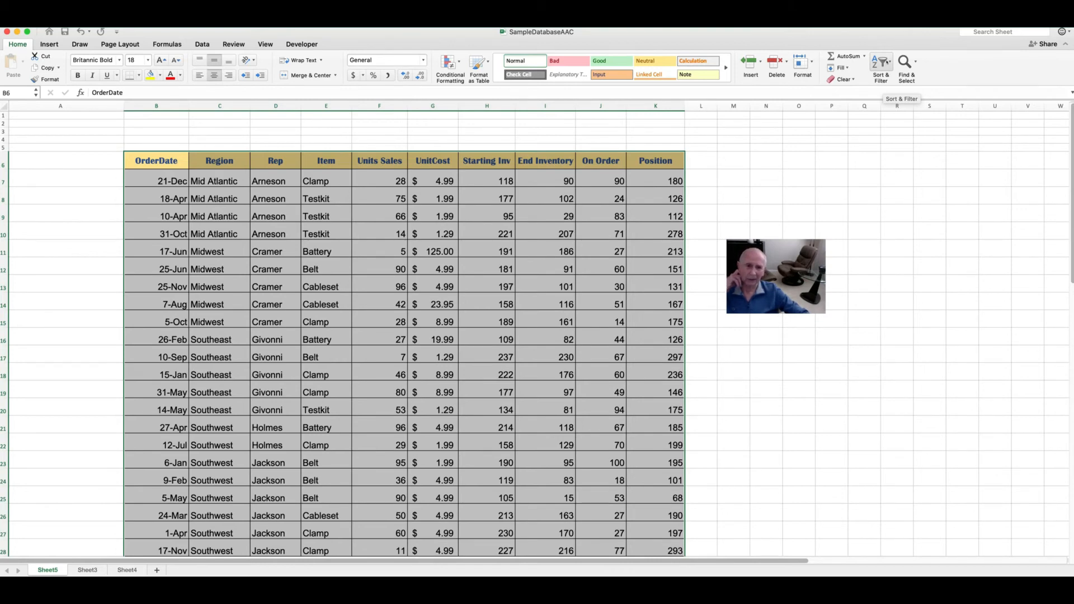
pyautogui.click(883, 63)
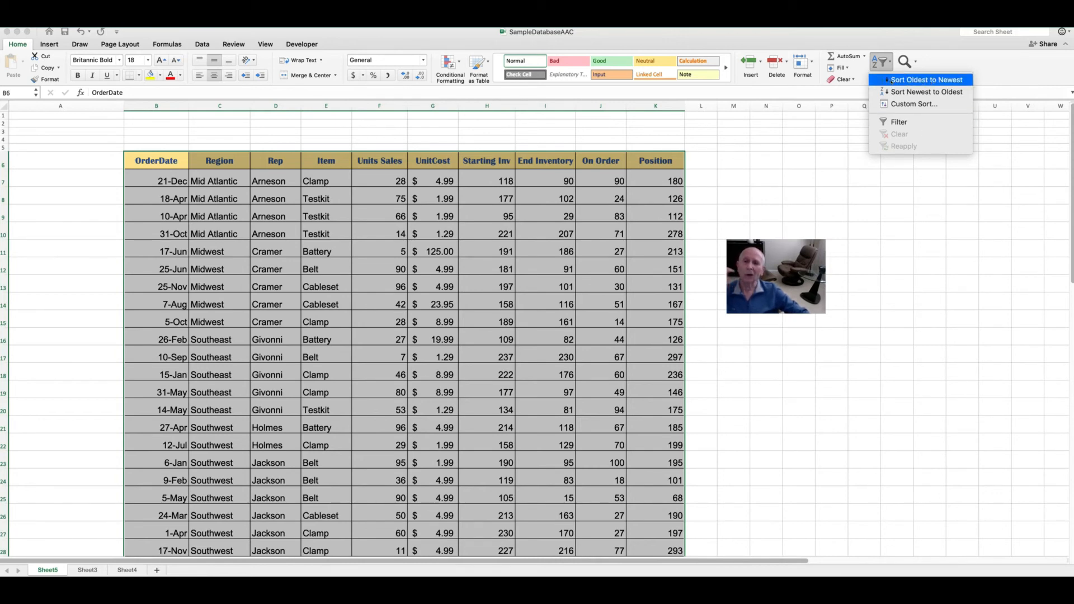
pyautogui.click(887, 80)
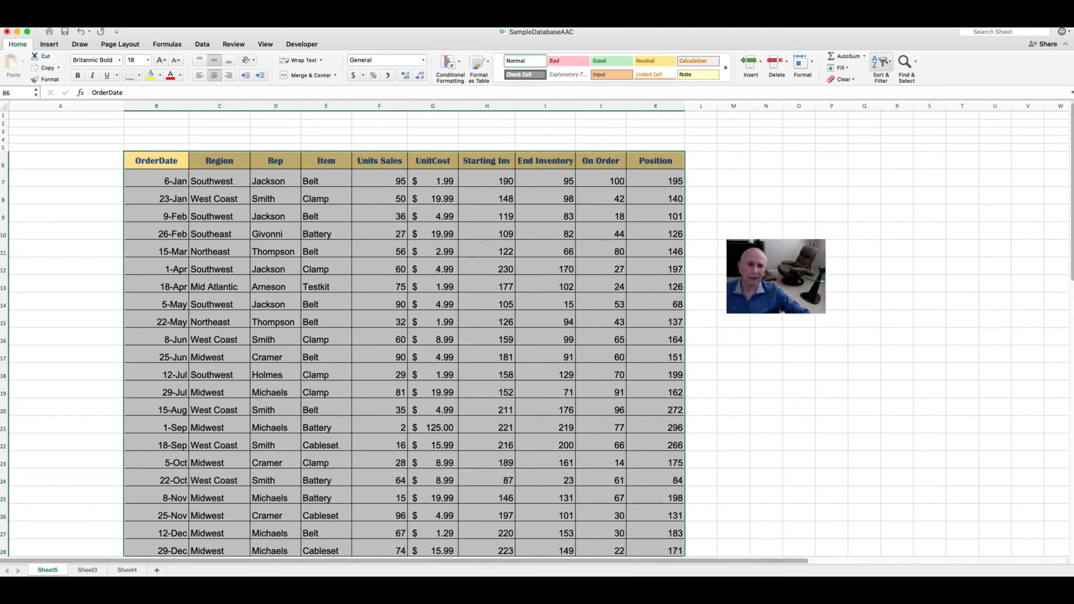
# Start a custom sort of the table with Rep as the first level, ordered by values from A to Z
pyautogui.click(881, 63)
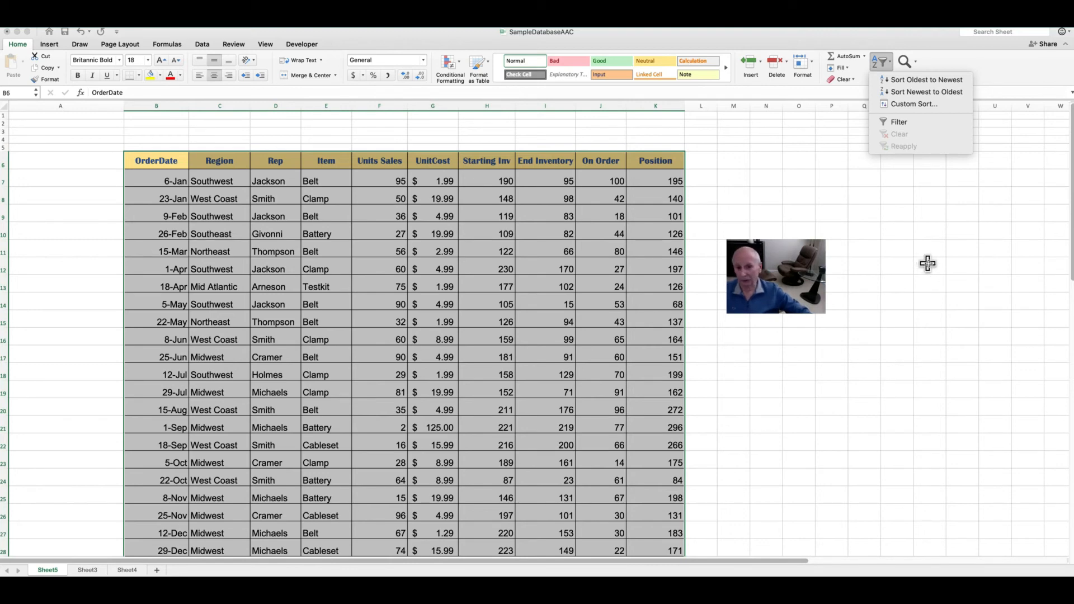
pyautogui.click(893, 104)
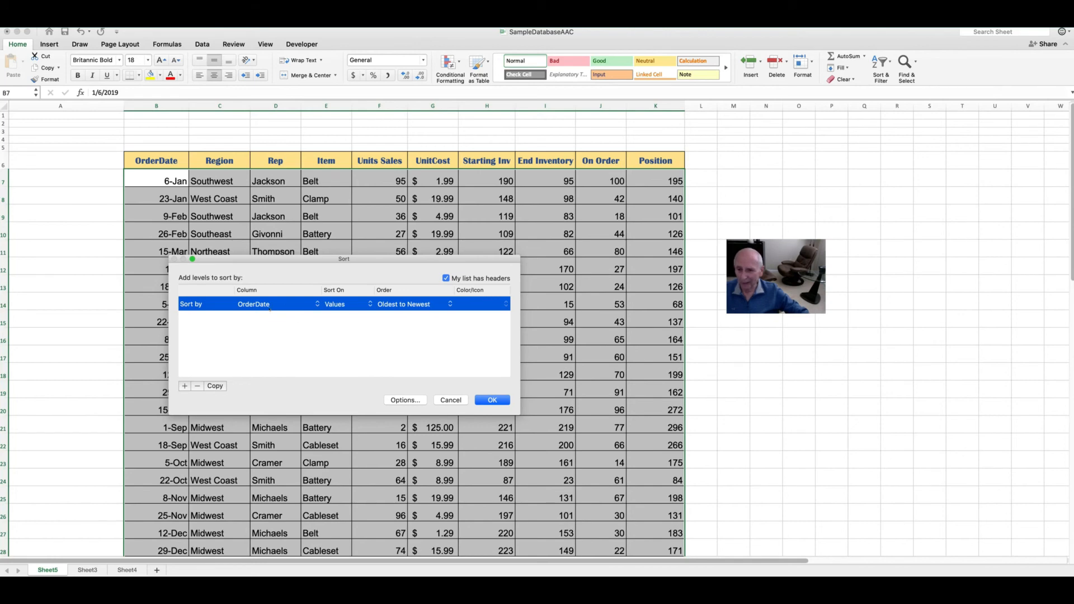
pyautogui.click(316, 305)
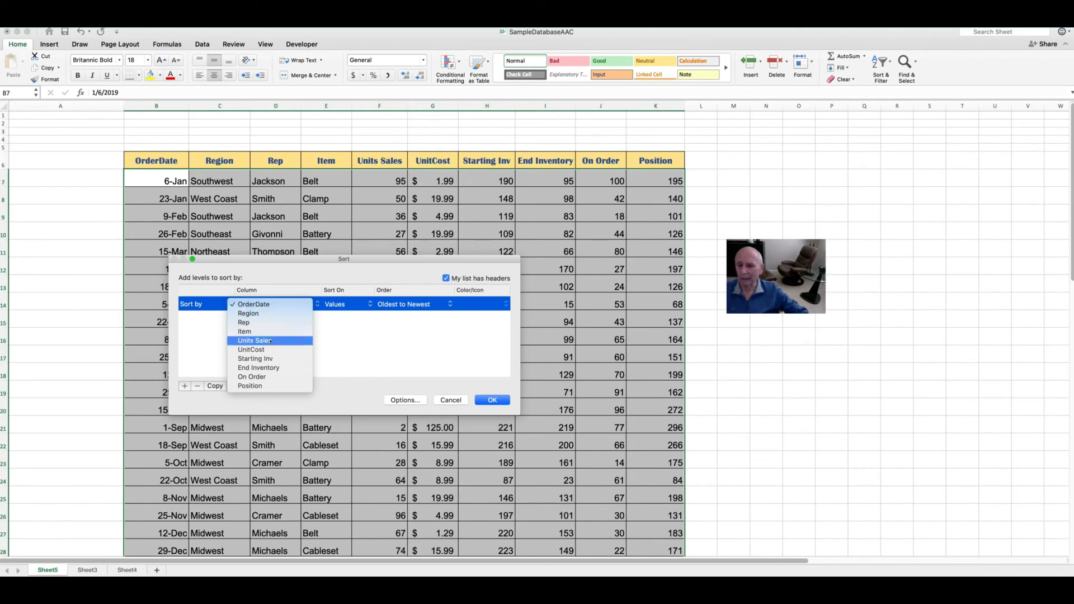
pyautogui.click(241, 323)
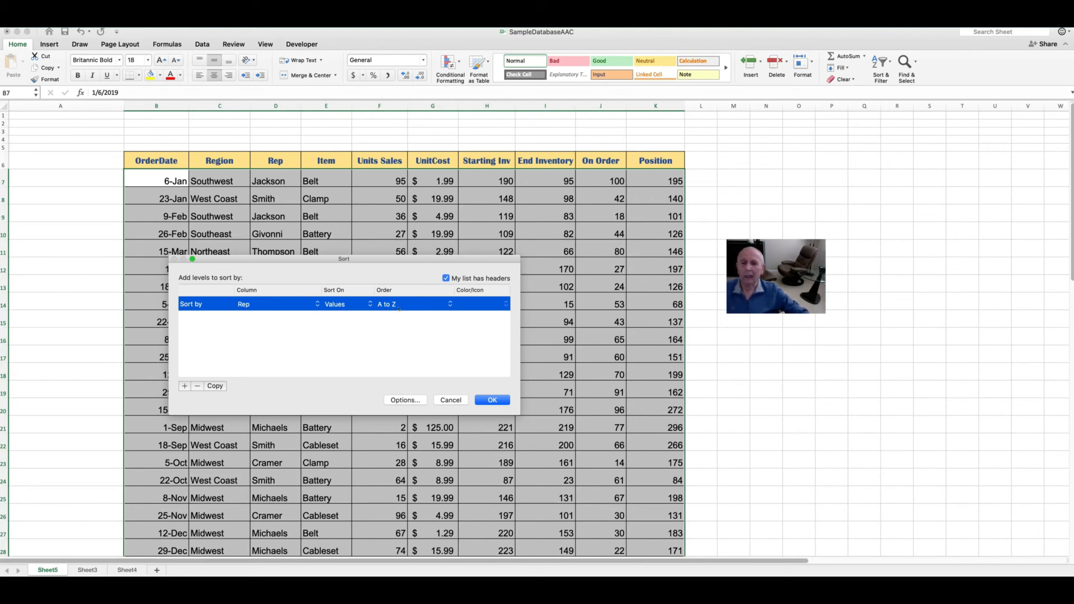
# Add a second sort level on Item, by values from A to Z, apply the sort, and review the reordered records
pyautogui.click(183, 386)
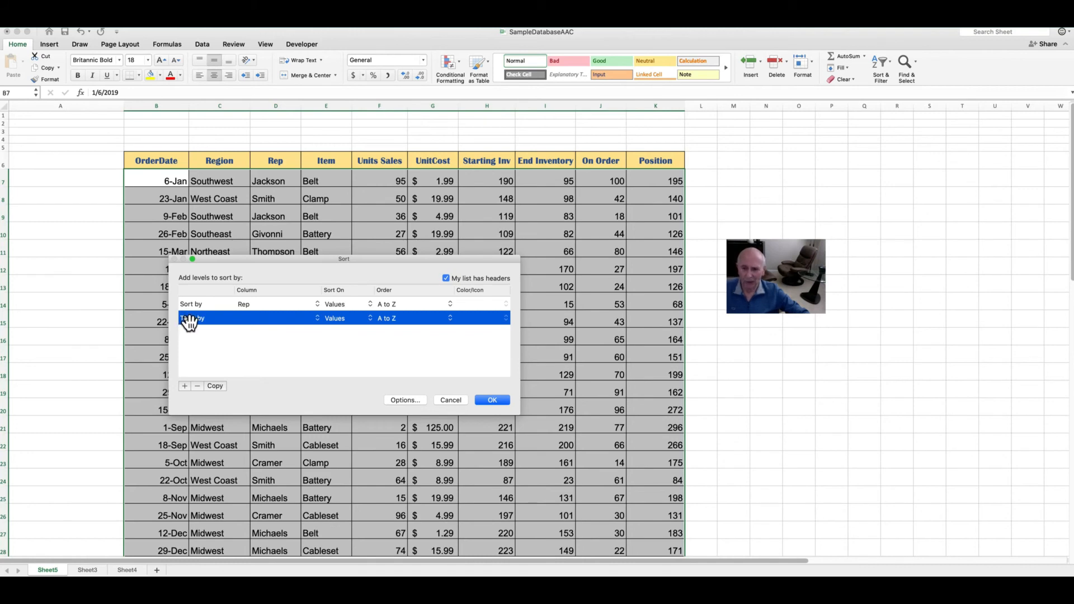
pyautogui.click(317, 319)
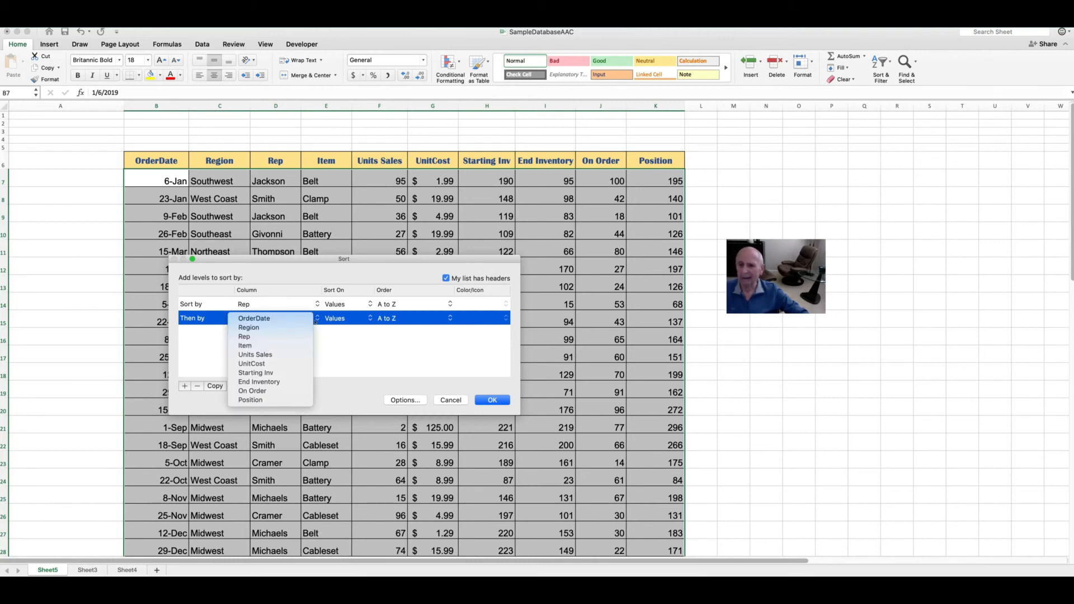
pyautogui.click(244, 346)
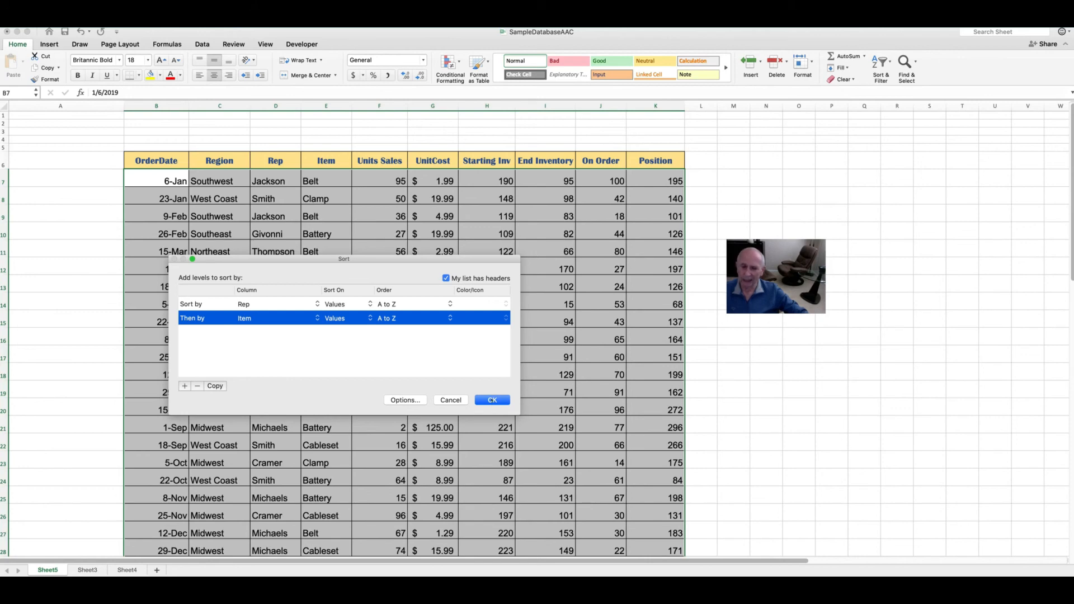
pyautogui.click(492, 400)
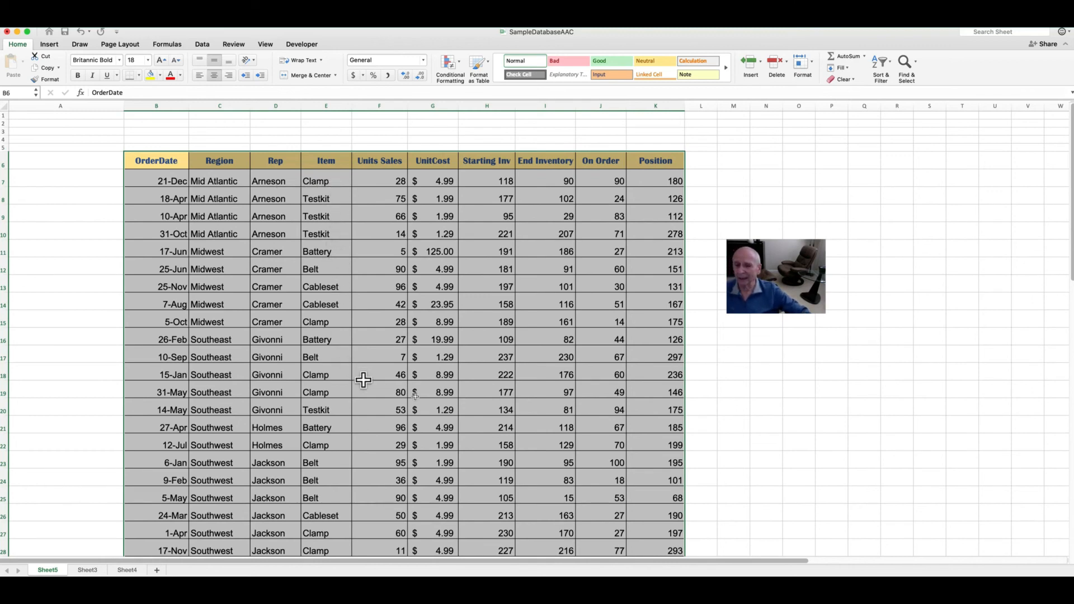
pyautogui.scroll(-5, 386, 371)
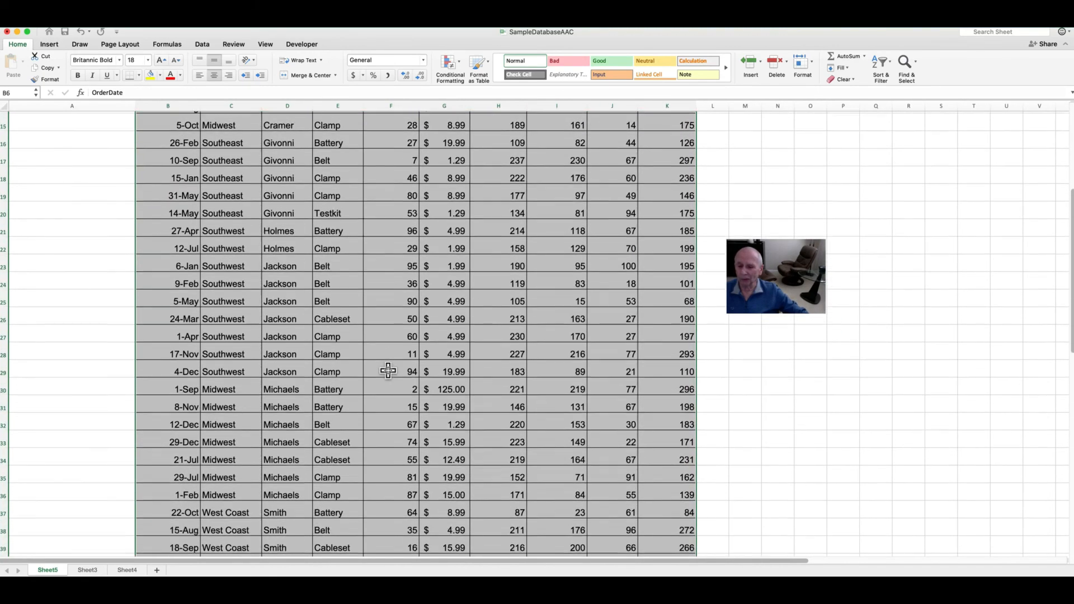
pyautogui.scroll(-6, 388, 370)
pyautogui.scroll(9, 388, 370)
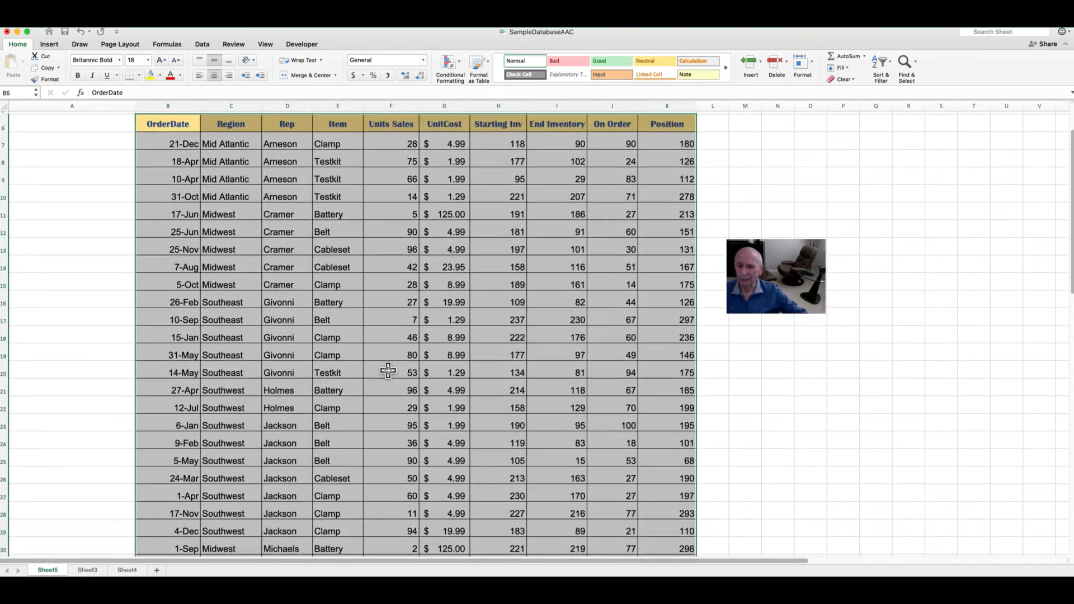
pyautogui.scroll(1, 388, 370)
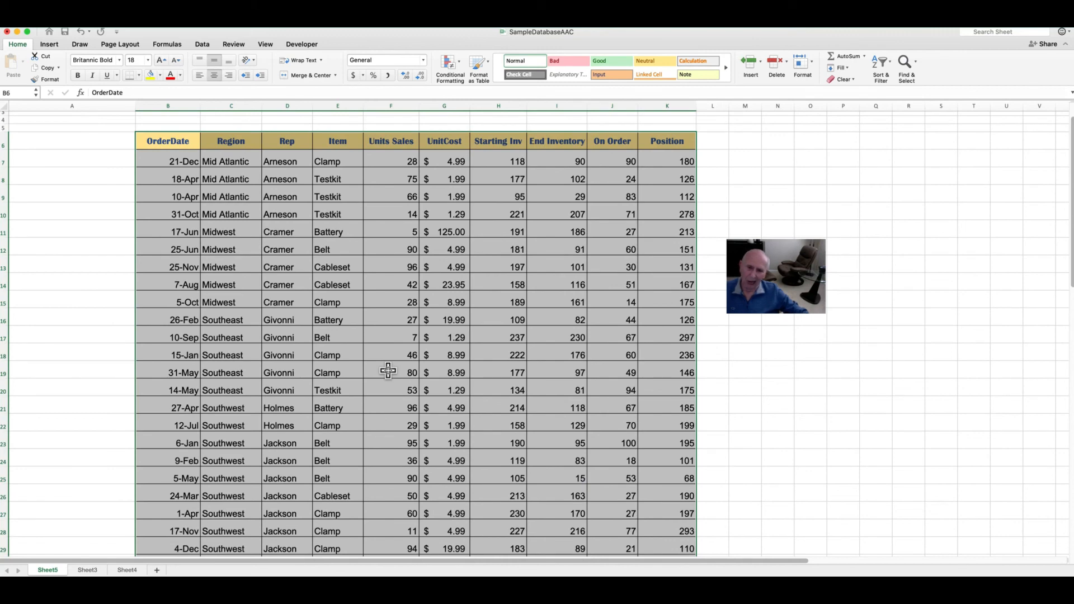